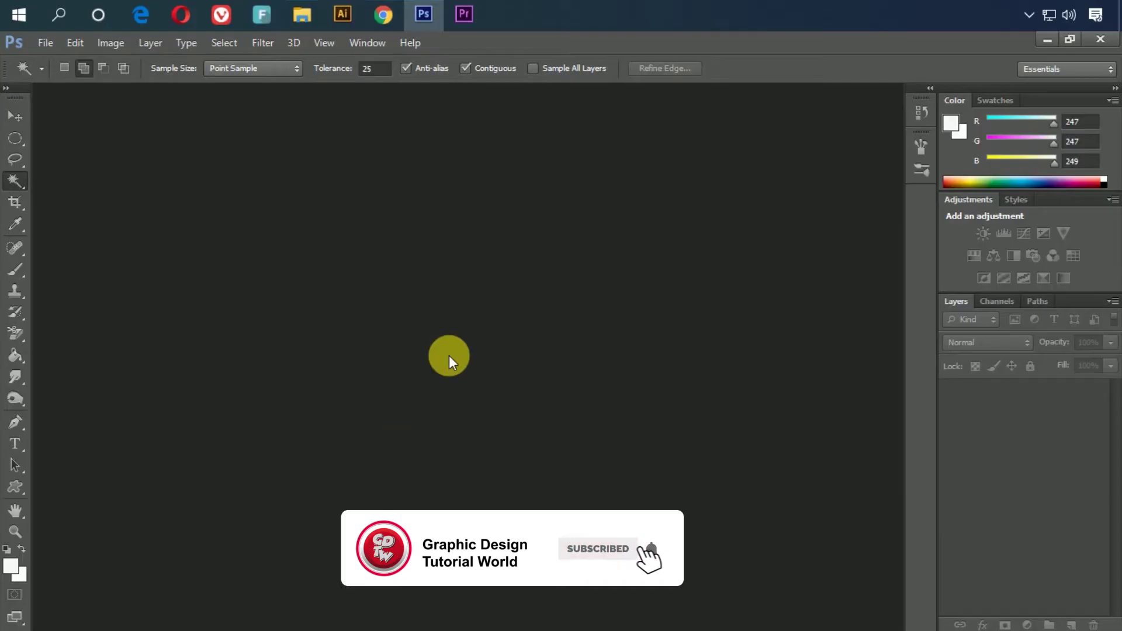
- Open Pic.jpg and Pic.png together, then show Pic.jpg, zooming each in slightly
{"action": "left_click", "coordinate": [39, 42]}
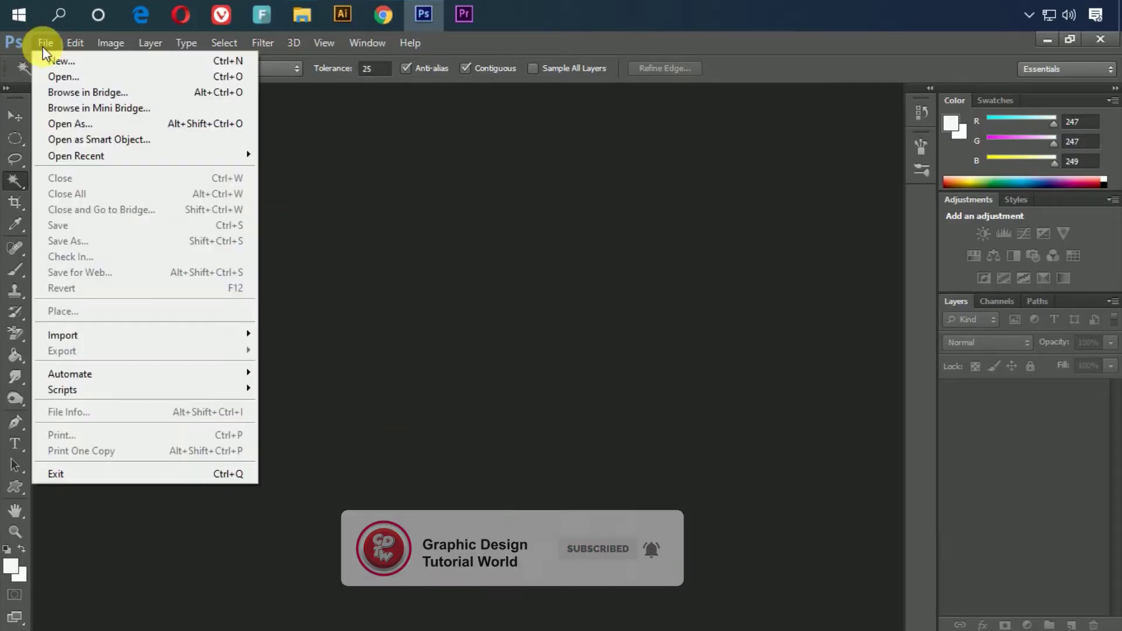
{"action": "left_click", "coordinate": [105, 76]}
{"action": "left_click_drag", "start_coordinate": [468, 251], "coordinate": [304, 190]}
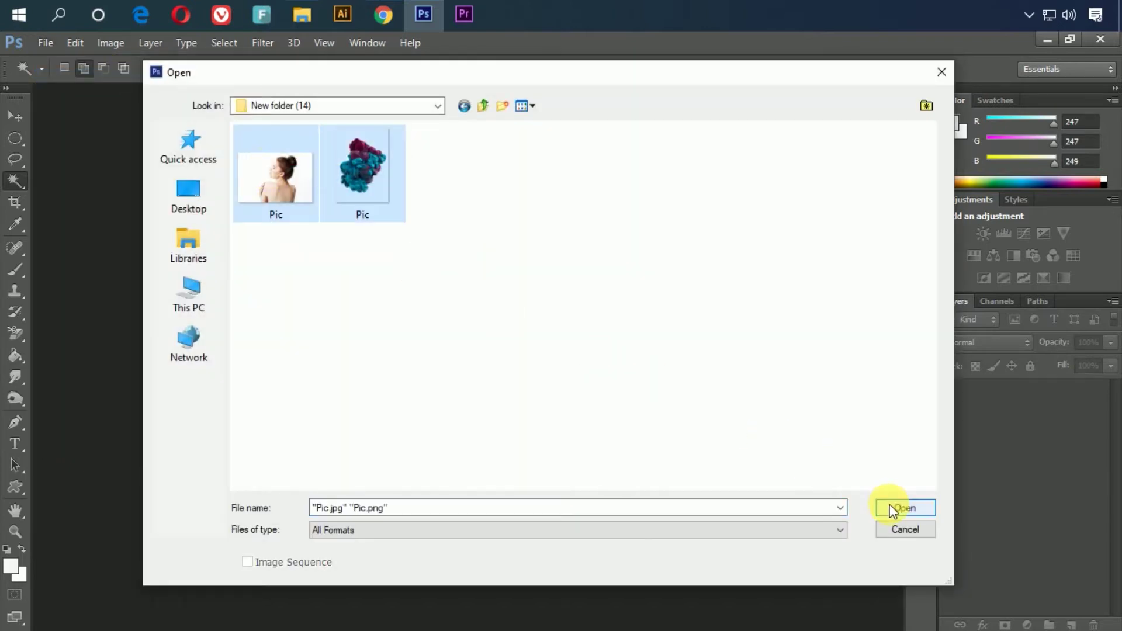
{"action": "left_click", "coordinate": [900, 508]}
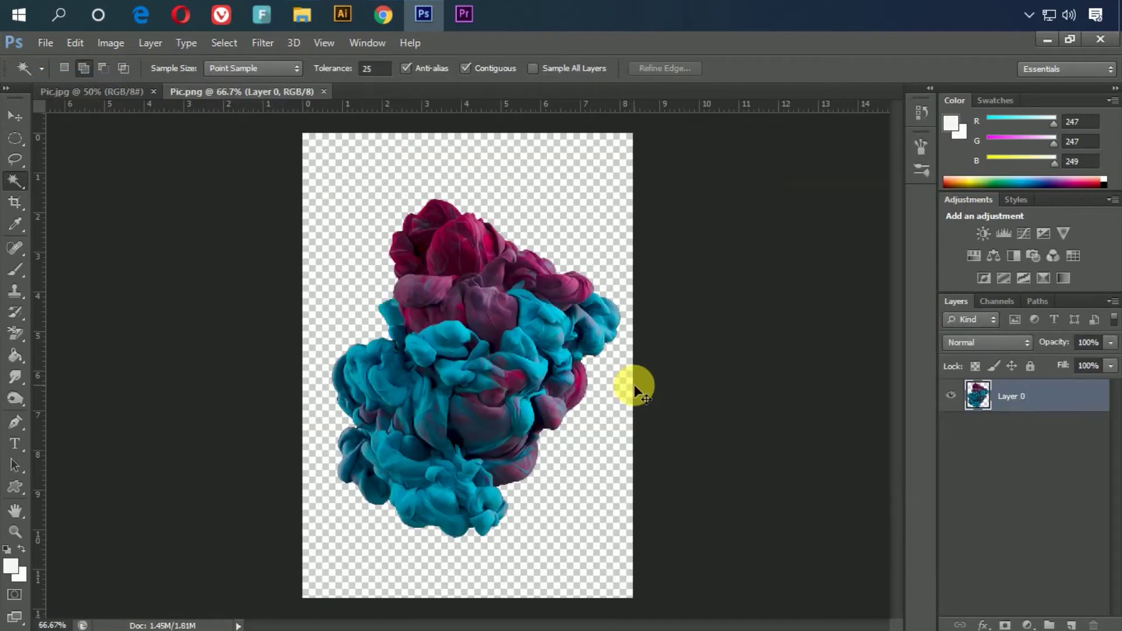
{"action": "key", "text": "ctrl+plus"}
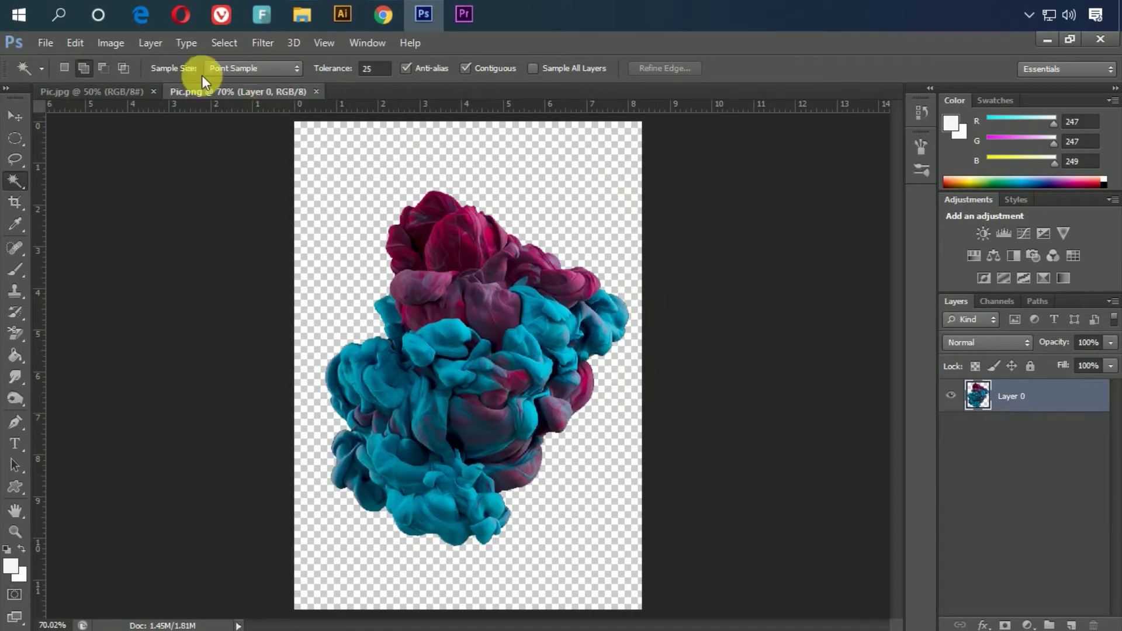
{"action": "left_click", "coordinate": [114, 93]}
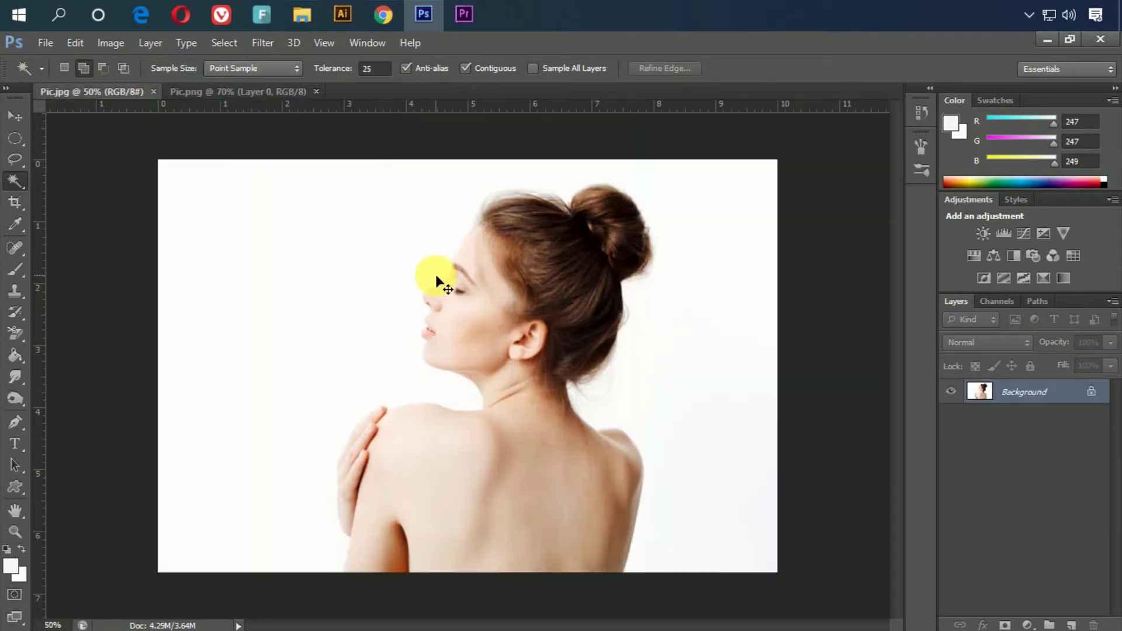
{"action": "key", "text": "ctrl+plus"}
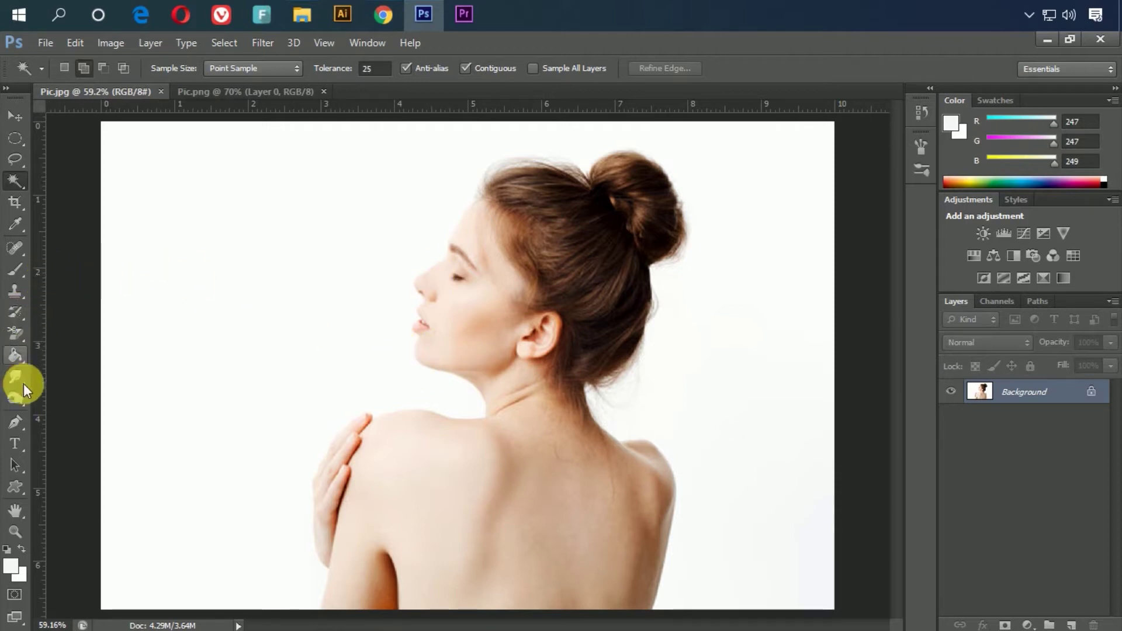
- With the Pen tool, start the path at the arm's bottom edge and curve upward
{"action": "left_click", "coordinate": [13, 424]}
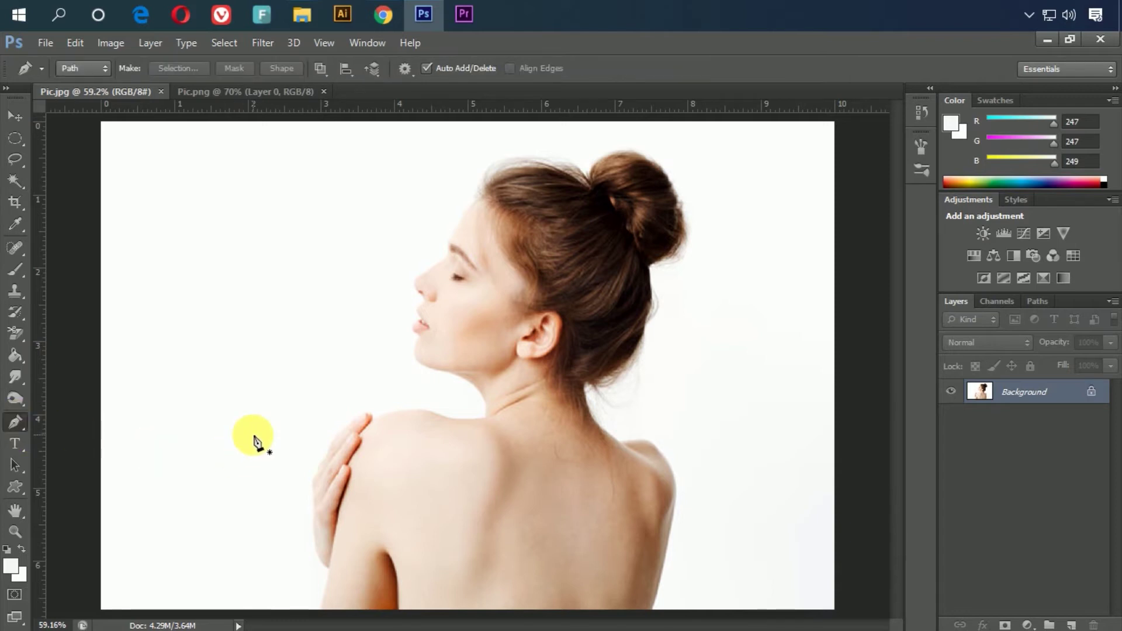
{"action": "left_click_drag", "start_coordinate": [394, 563], "coordinate": [401, 609]}
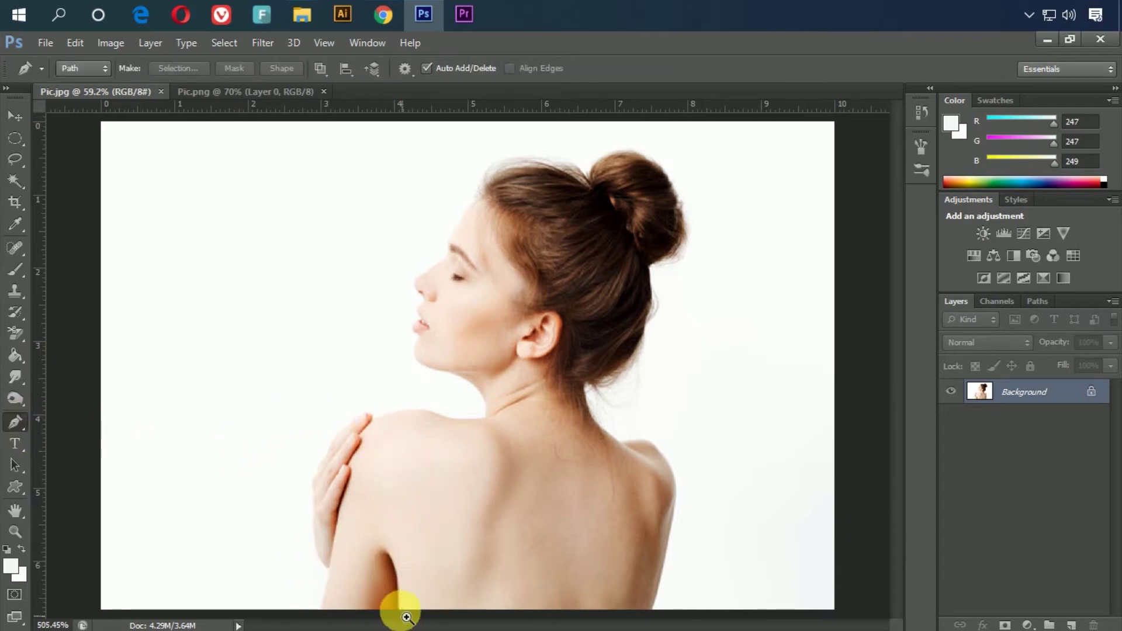
{"action": "left_click_drag", "start_coordinate": [370, 511], "coordinate": [368, 447]}
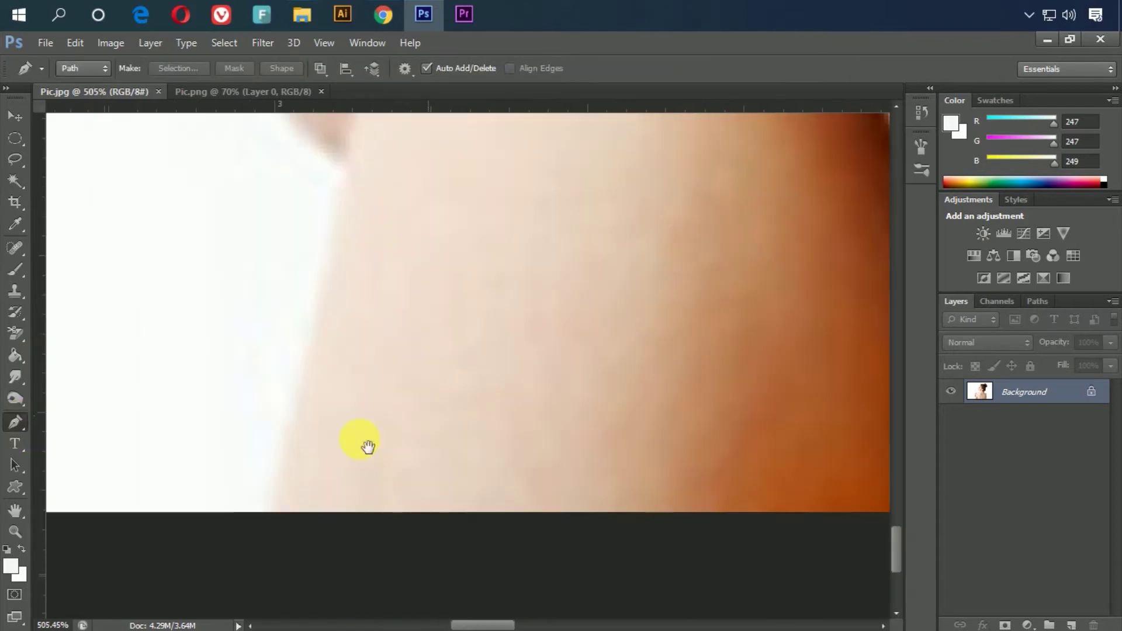
{"action": "left_click", "coordinate": [269, 509]}
{"action": "scroll", "coordinate": [351, 344], "scroll_direction": "up", "scroll_amount": 3}
{"action": "left_click_drag", "start_coordinate": [331, 313], "coordinate": [341, 285]}
{"action": "left_click_drag", "start_coordinate": [334, 242], "coordinate": [326, 222]}
- Extend the path with a smooth point along the arm edge toward the hand
{"action": "scroll", "coordinate": [409, 351], "scroll_direction": "up", "scroll_amount": 3}
{"action": "scroll", "coordinate": [409, 350], "scroll_direction": "left", "scroll_amount": 2}
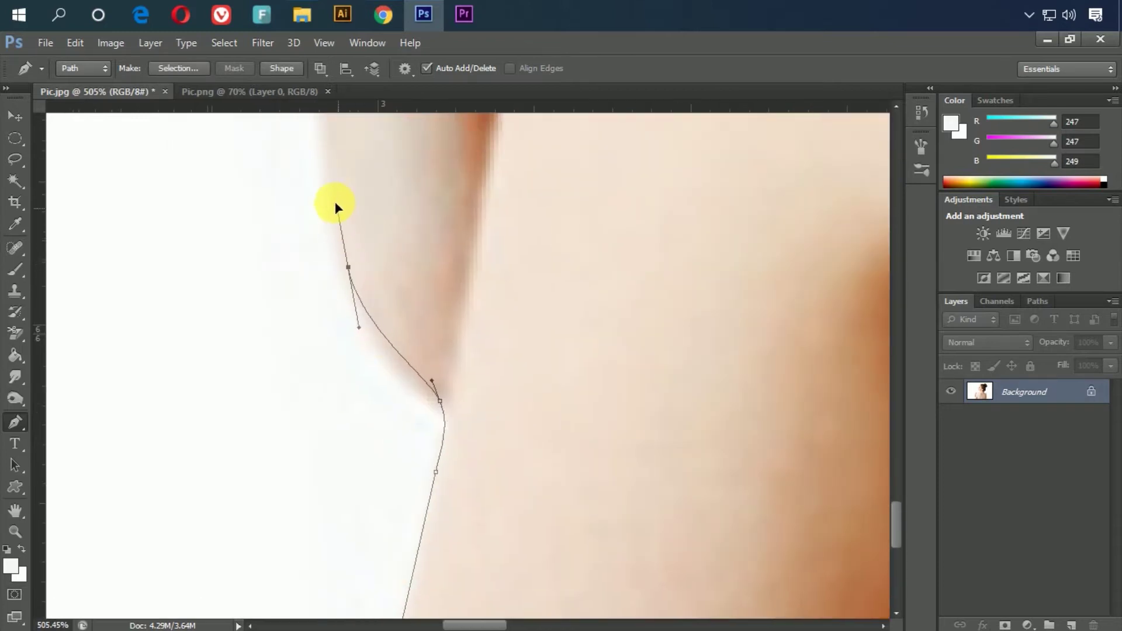
{"action": "left_click_drag", "start_coordinate": [578, 295], "coordinate": [646, 533]}
{"action": "left_click_drag", "start_coordinate": [418, 188], "coordinate": [422, 165]}
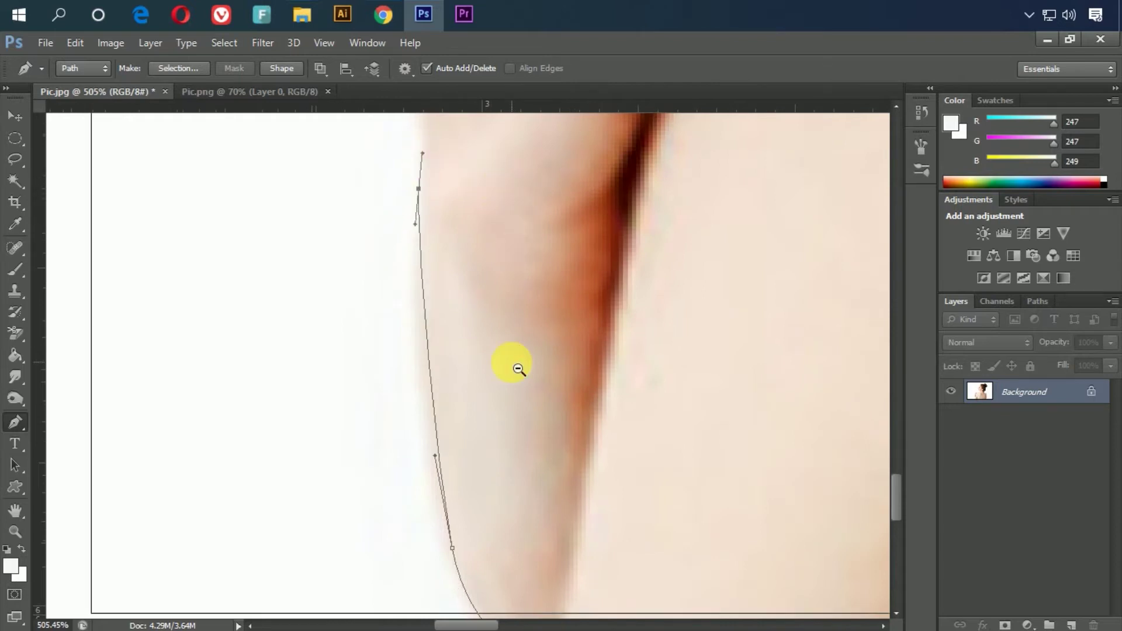
{"action": "key", "text": "ctrl+minus"}
{"action": "left_click_drag", "start_coordinate": [584, 233], "coordinate": [540, 492]}
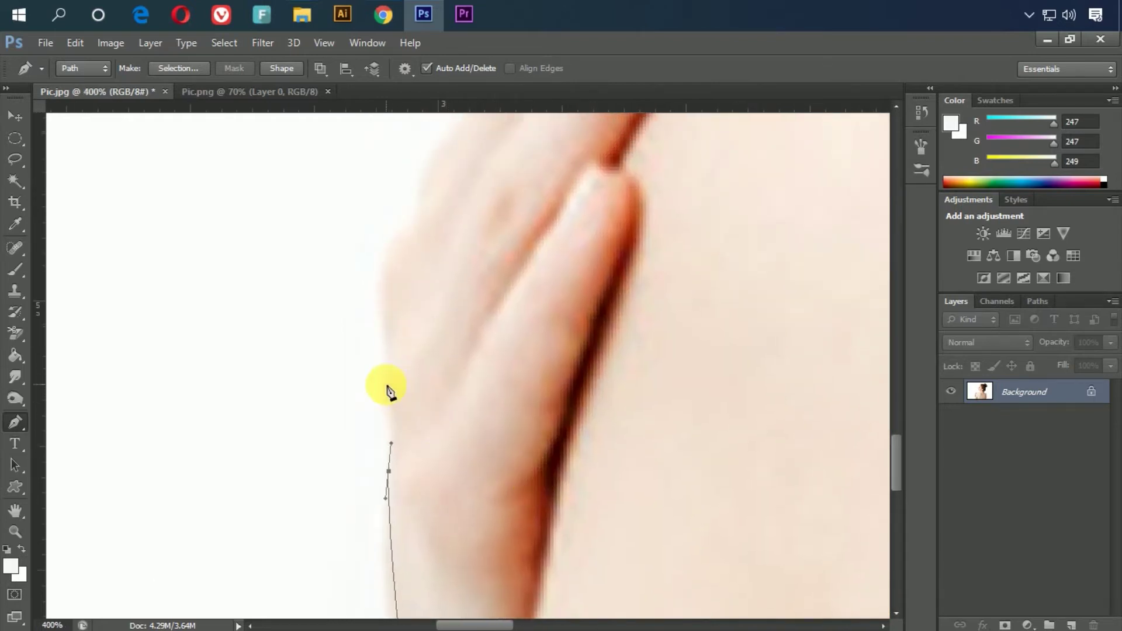
{"action": "left_click_drag", "start_coordinate": [402, 315], "coordinate": [402, 326]}
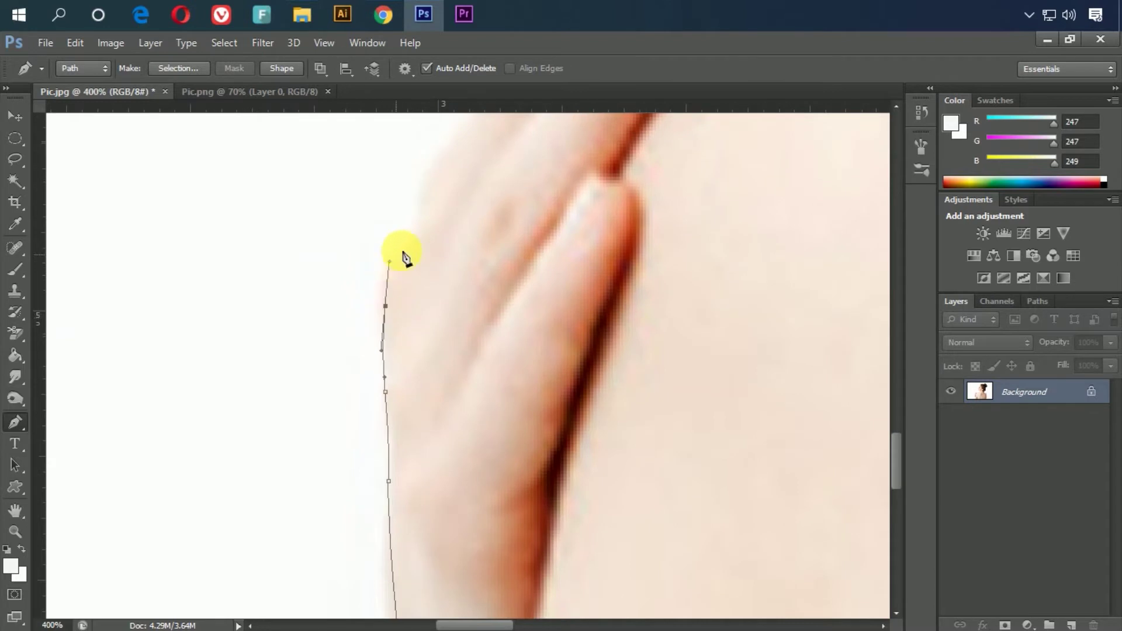
{"action": "left_click_drag", "start_coordinate": [390, 260], "coordinate": [392, 348]}
- Trace curved points along the hand and fingers to where the finger meets the shoulder
{"action": "mouse_move", "coordinate": [421, 302]}
{"action": "left_mouse_down"}
{"action": "mouse_move", "coordinate": [425, 280]}
{"action": "mouse_move", "coordinate": [474, 367]}
{"action": "left_mouse_up"}
{"action": "mouse_move", "coordinate": [462, 305]}
{"action": "left_mouse_down"}
{"action": "mouse_move", "coordinate": [470, 287]}
{"action": "mouse_move", "coordinate": [464, 451]}
{"action": "left_mouse_up"}
{"action": "mouse_move", "coordinate": [486, 337]}
{"action": "left_mouse_down"}
{"action": "mouse_move", "coordinate": [518, 302]}
{"action": "mouse_move", "coordinate": [474, 474]}
{"action": "left_mouse_up"}
{"action": "left_click_drag", "start_coordinate": [535, 343], "coordinate": [565, 325]}
{"action": "left_click", "coordinate": [624, 379]}
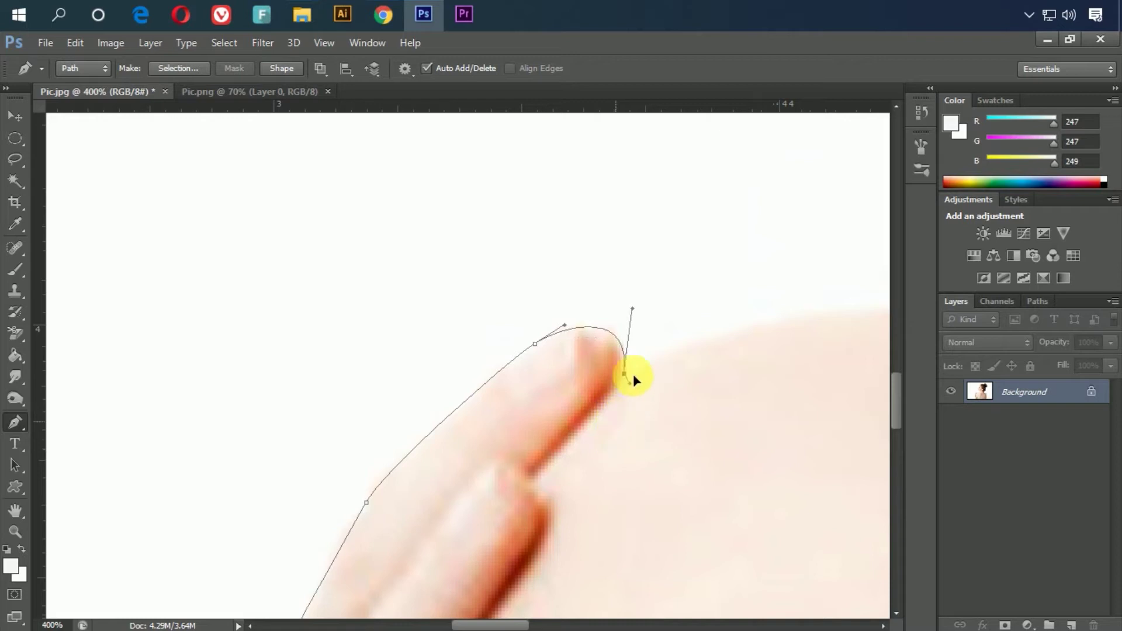
- Add smooth points along the shoulder curve up to where it meets the neck
{"action": "scroll", "coordinate": [660, 343], "scroll_direction": "right", "scroll_amount": 5}
{"action": "mouse_move", "coordinate": [700, 308]}
{"action": "left_mouse_down"}
{"action": "mouse_move", "coordinate": [802, 359]}
{"action": "mouse_move", "coordinate": [836, 357]}
{"action": "left_mouse_up"}
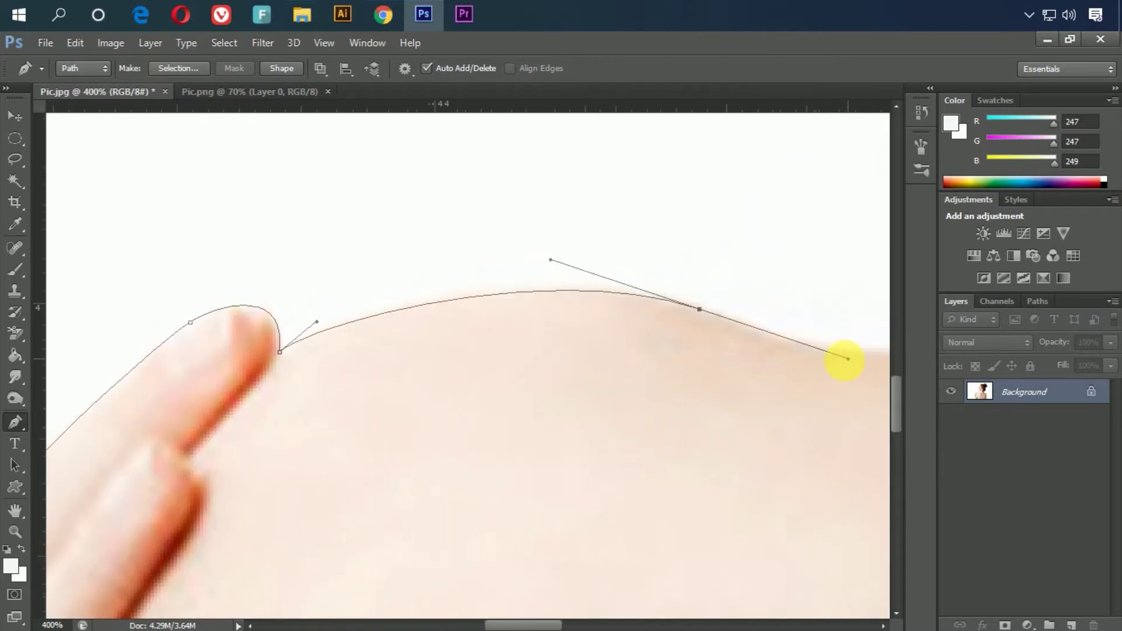
{"action": "scroll", "coordinate": [401, 343], "scroll_direction": "right", "scroll_amount": 6}
{"action": "left_click_drag", "start_coordinate": [610, 315], "coordinate": [634, 300]}
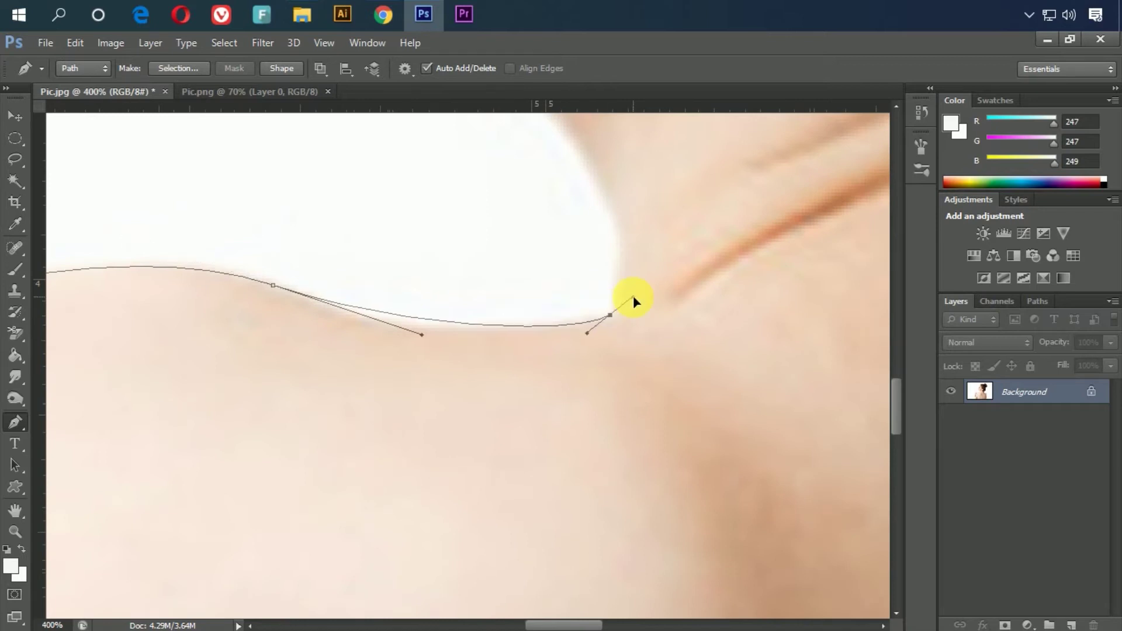
{"action": "scroll", "coordinate": [722, 414], "scroll_direction": "up", "scroll_amount": 1}
{"action": "scroll", "coordinate": [722, 413], "scroll_direction": "up", "scroll_amount": 2}
{"action": "scroll", "coordinate": [701, 403], "scroll_direction": "left", "scroll_amount": 1}
{"action": "left_click_drag", "start_coordinate": [658, 346], "coordinate": [638, 314]}
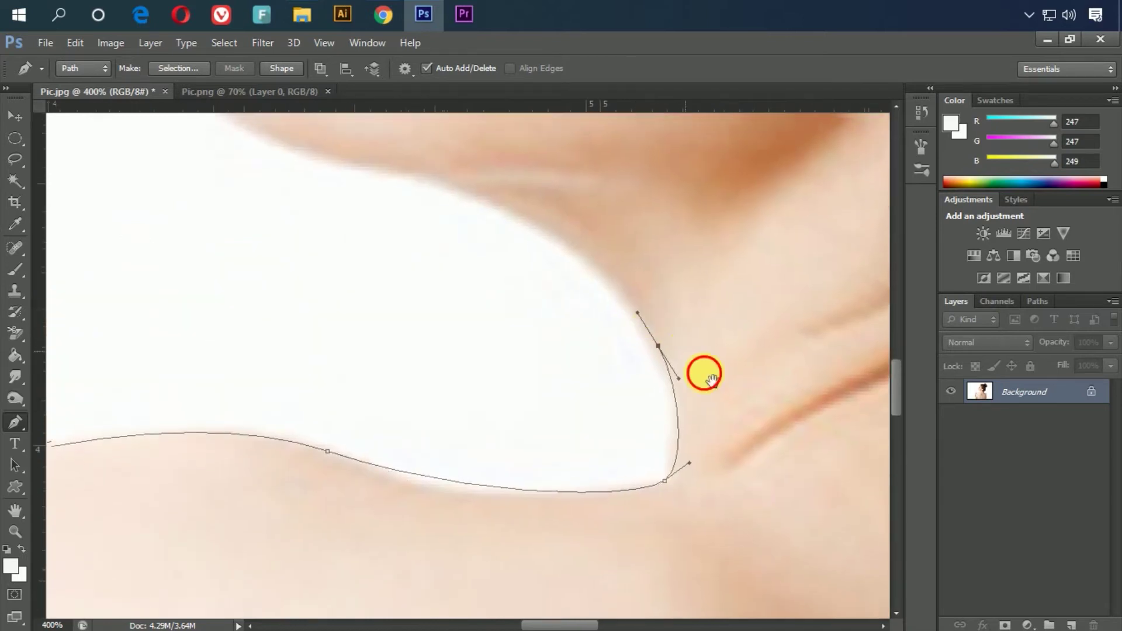
- Add a point up the neck and drag its handle to fit the neck curve
{"action": "left_click_drag", "start_coordinate": [712, 380], "coordinate": [799, 503]}
{"action": "mouse_move", "coordinate": [520, 308]}
{"action": "left_mouse_down"}
{"action": "mouse_move", "coordinate": [394, 258]}
{"action": "mouse_move", "coordinate": [373, 267]}
{"action": "left_mouse_up"}
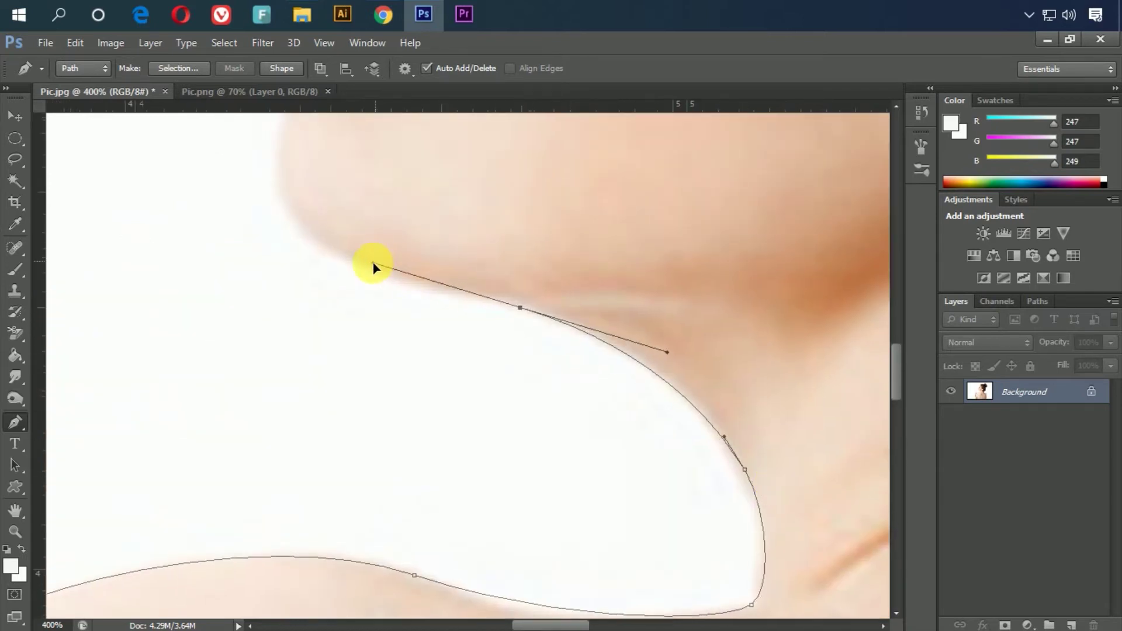
{"action": "mouse_move", "coordinate": [526, 316]}
{"action": "left_mouse_down"}
{"action": "mouse_move", "coordinate": [588, 386]}
{"action": "mouse_move", "coordinate": [584, 371]}
{"action": "left_mouse_up"}
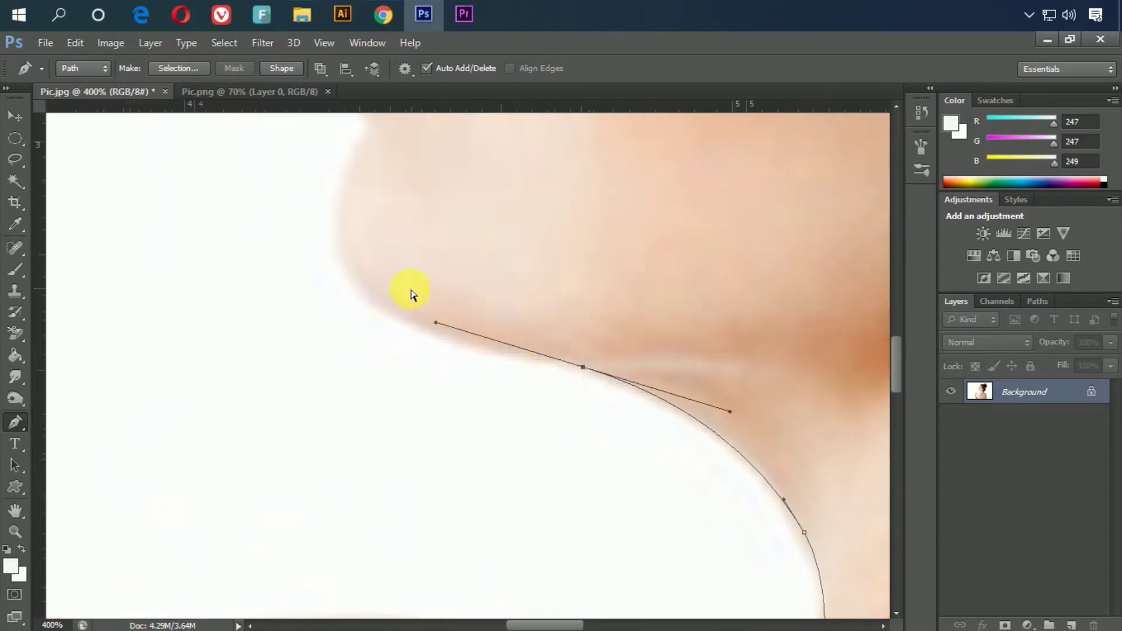
{"action": "left_click_drag", "start_coordinate": [347, 248], "coordinate": [322, 179]}
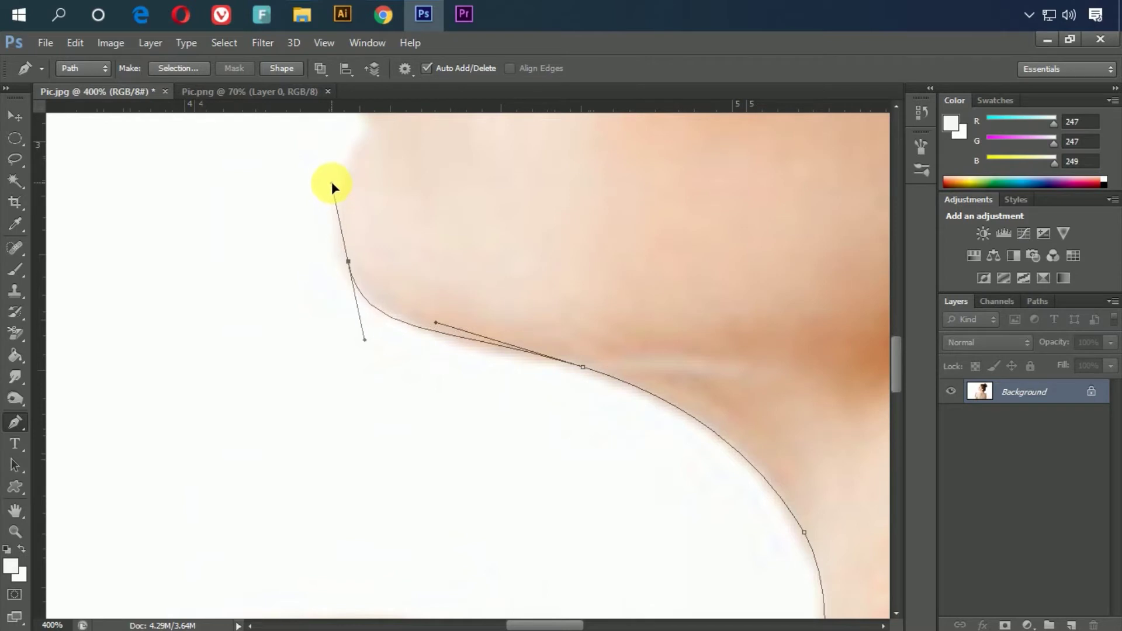
{"action": "left_click_drag", "start_coordinate": [521, 233], "coordinate": [519, 524]}
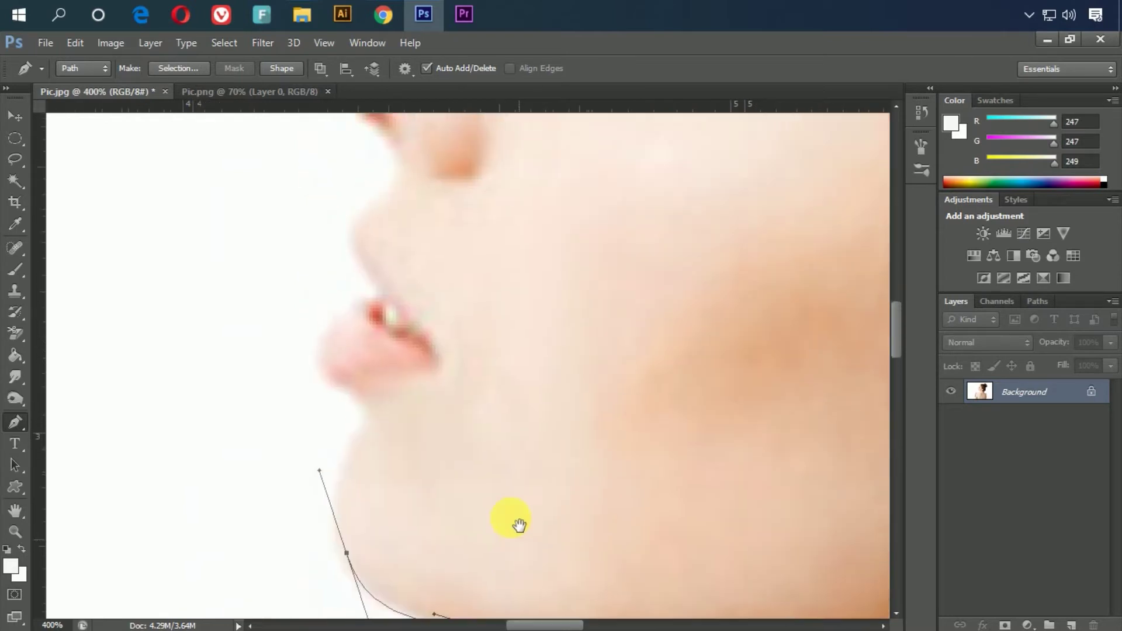
- Trace curved points under the chin and up to the lower lip
{"action": "left_click_drag", "start_coordinate": [369, 415], "coordinate": [377, 403]}
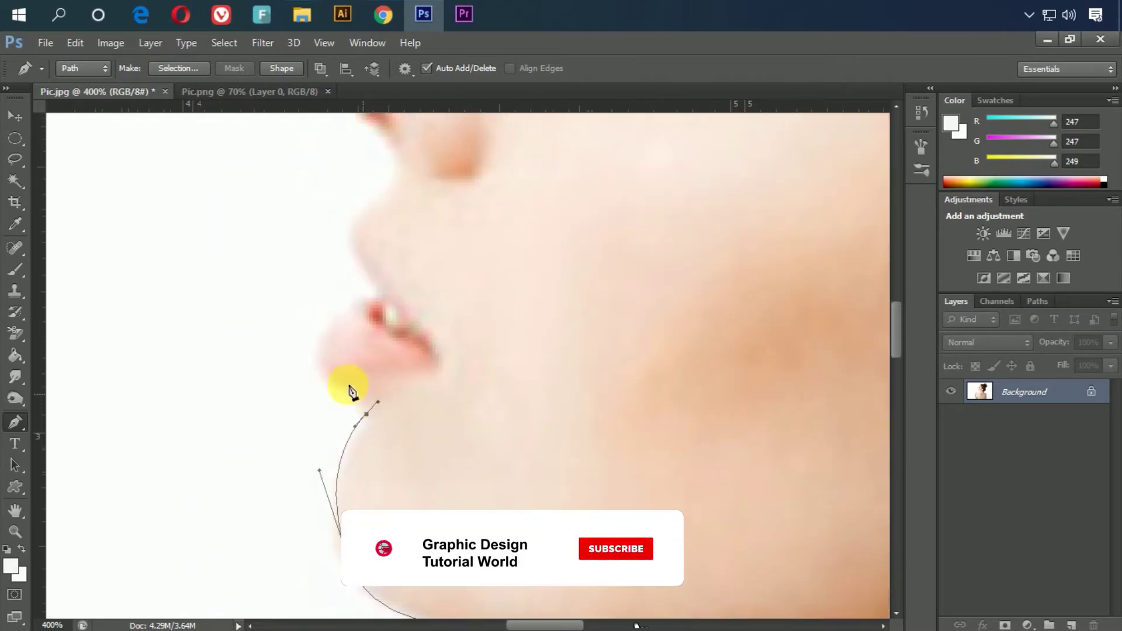
{"action": "mouse_move", "coordinate": [330, 369]}
{"action": "left_mouse_down"}
{"action": "mouse_move", "coordinate": [319, 342]}
{"action": "mouse_move", "coordinate": [320, 364]}
{"action": "left_mouse_up"}
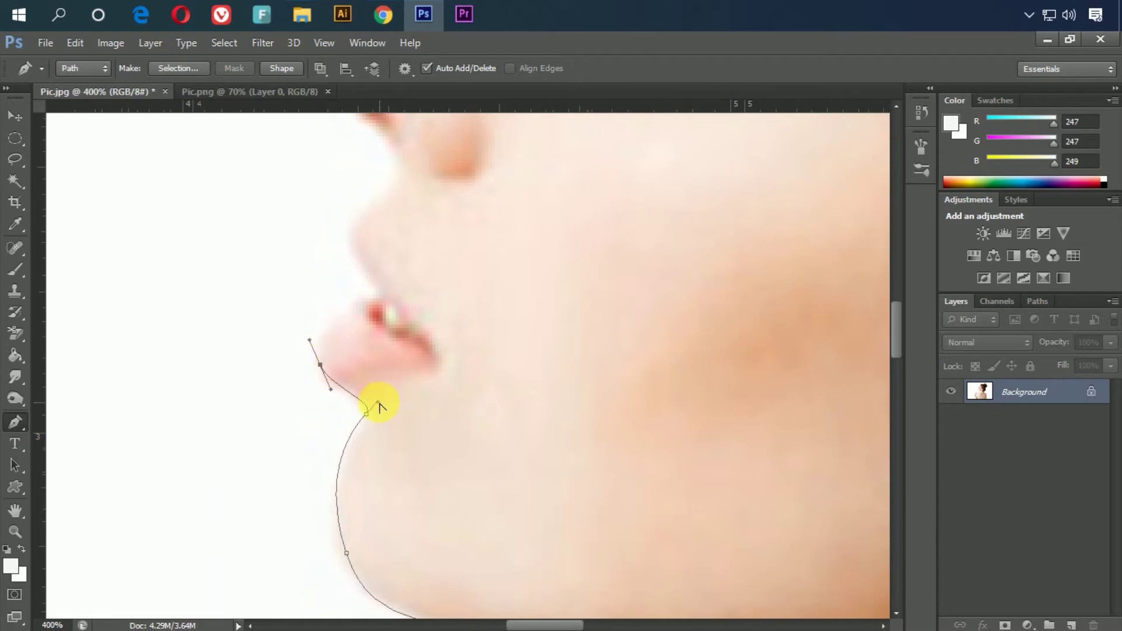
{"action": "left_click_drag", "start_coordinate": [381, 391], "coordinate": [376, 392]}
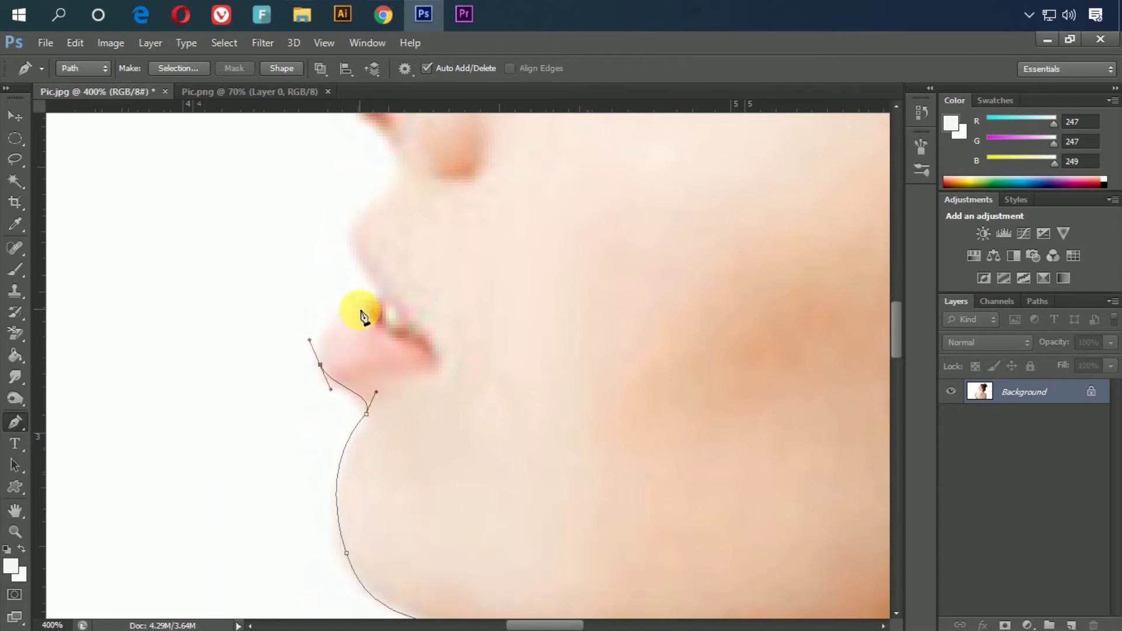
{"action": "left_click_drag", "start_coordinate": [363, 304], "coordinate": [396, 302]}
{"action": "left_click_drag", "start_coordinate": [371, 302], "coordinate": [373, 294]}
- Add points below the nose and on the upper nose bridge
{"action": "scroll", "coordinate": [453, 316], "scroll_direction": "up", "scroll_amount": 2}
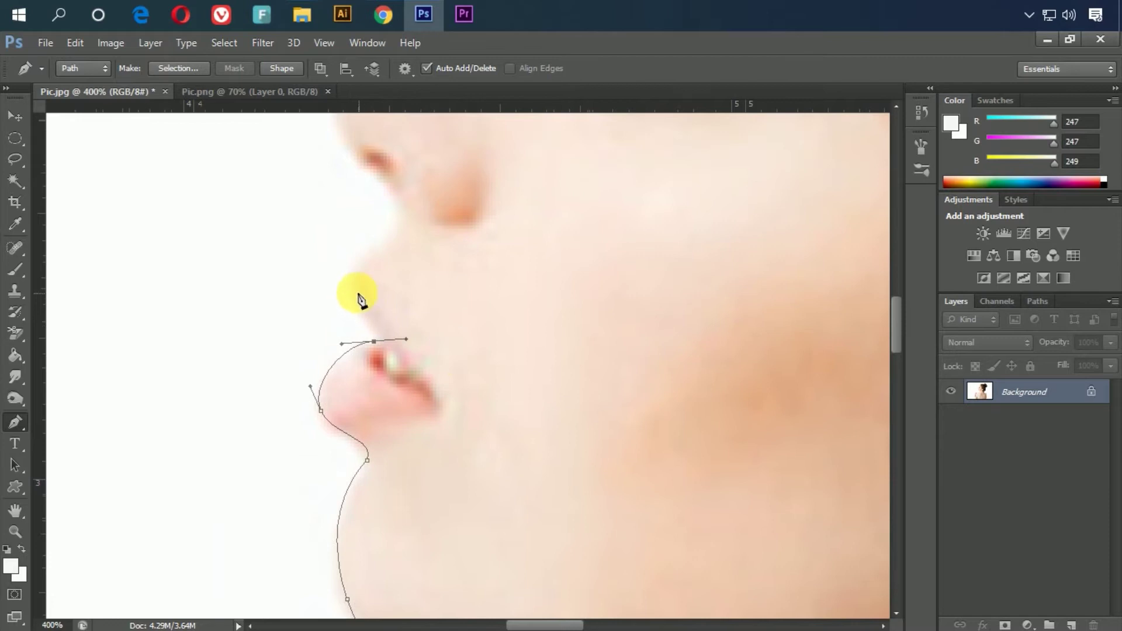
{"action": "scroll", "coordinate": [363, 265], "scroll_direction": "up", "scroll_amount": 4}
{"action": "left_click_drag", "start_coordinate": [424, 316], "coordinate": [423, 300]}
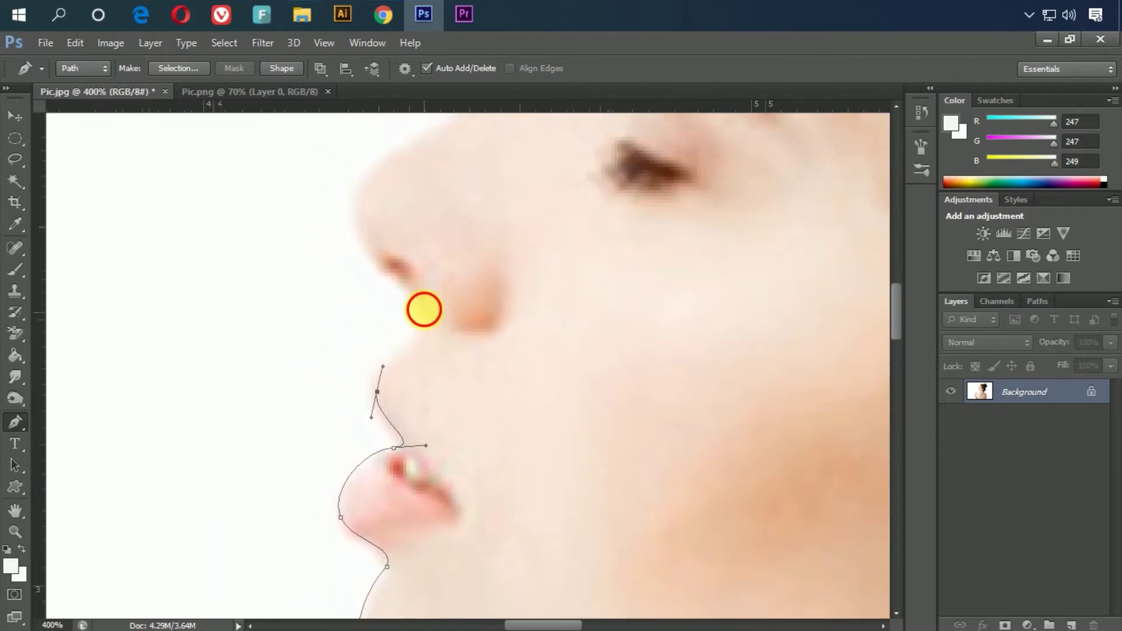
{"action": "left_click_drag", "start_coordinate": [502, 348], "coordinate": [518, 378]}
{"action": "left_click_drag", "start_coordinate": [381, 268], "coordinate": [379, 241]}
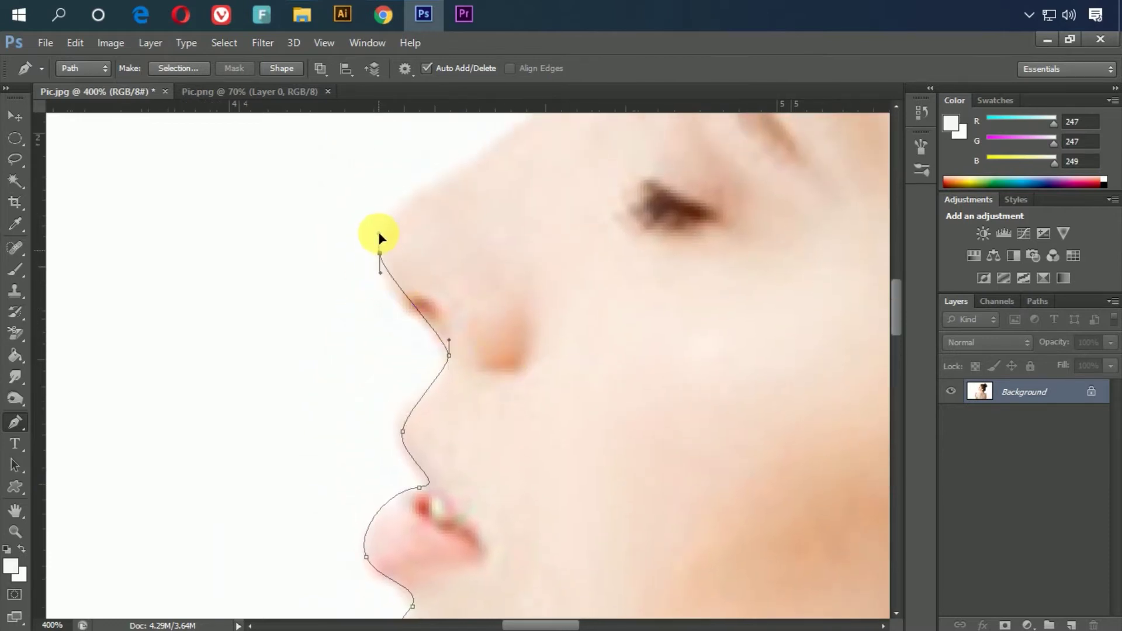
- Continue the outline along the nose toward the forehead
{"action": "scroll", "coordinate": [395, 345], "scroll_direction": "up", "scroll_amount": 5}
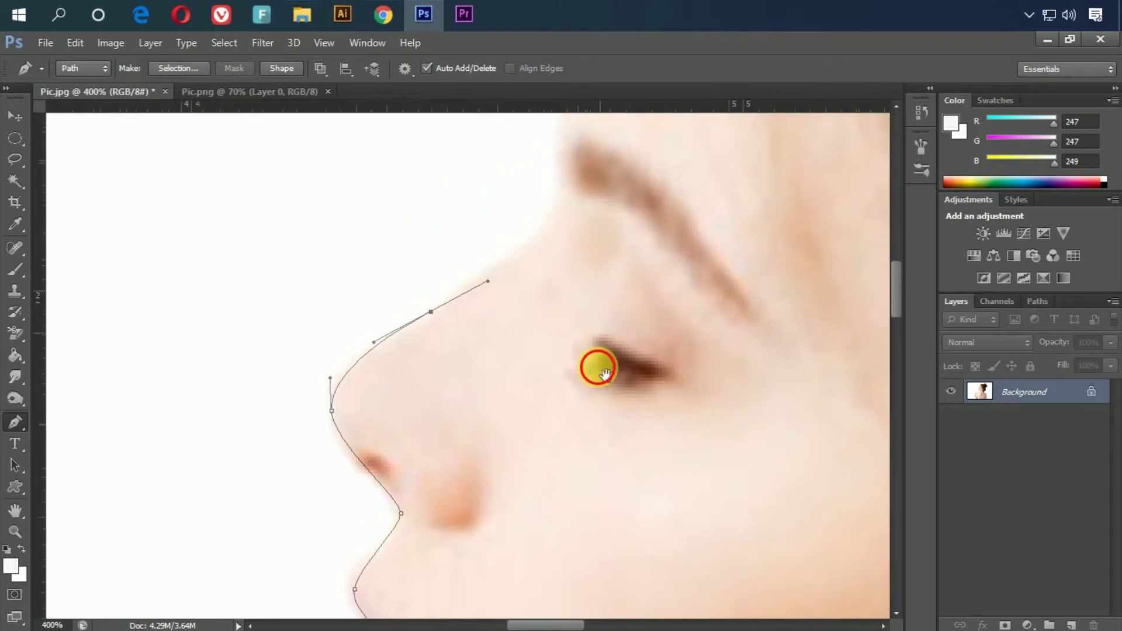
{"action": "scroll", "coordinate": [576, 380], "scroll_direction": "up", "scroll_amount": 5}
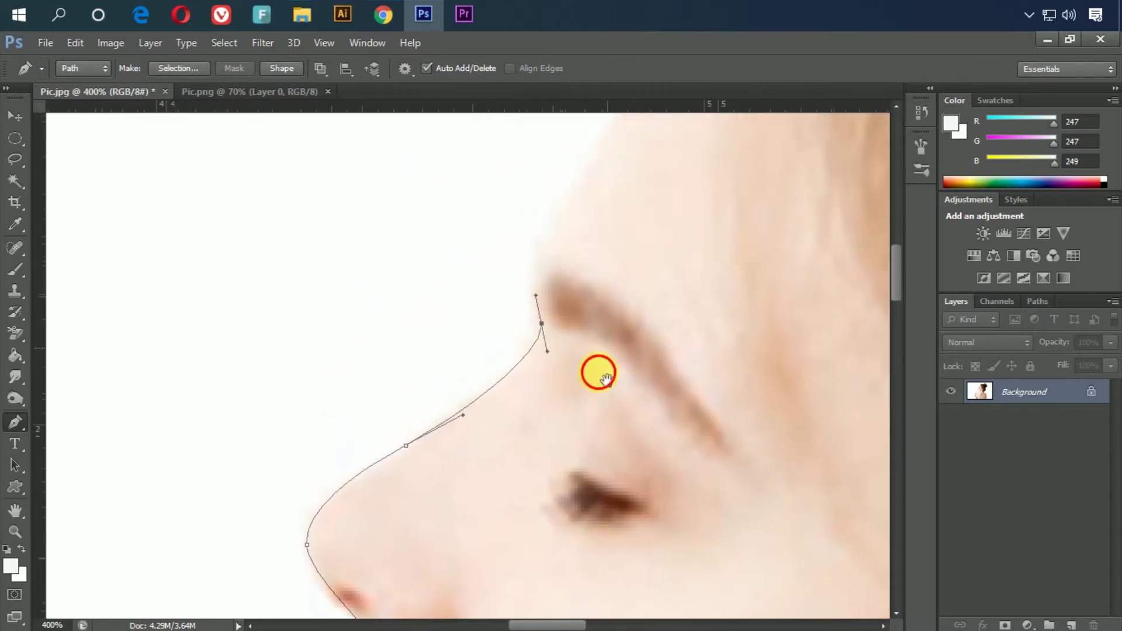
{"action": "scroll", "coordinate": [596, 371], "scroll_direction": "up", "scroll_amount": 5}
{"action": "left_click_drag", "start_coordinate": [490, 327], "coordinate": [519, 286]}
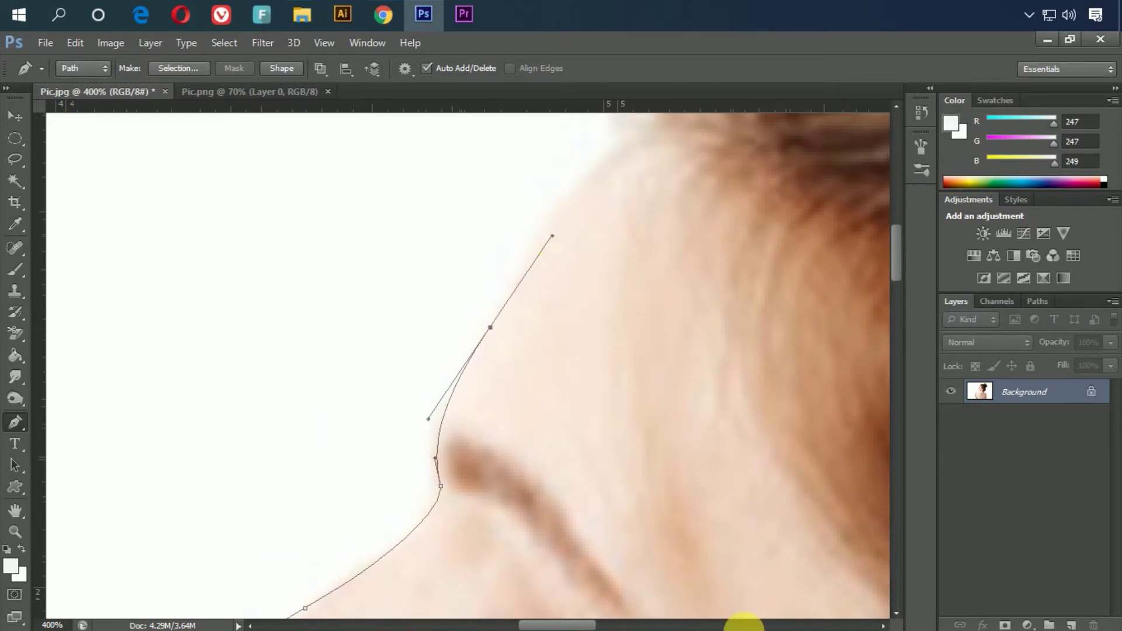
{"action": "left_click_drag", "start_coordinate": [675, 302], "coordinate": [546, 464]}
- Trace anchors along the forehead and hairline over the top of the hair
{"action": "left_click_drag", "start_coordinate": [509, 289], "coordinate": [523, 274]}
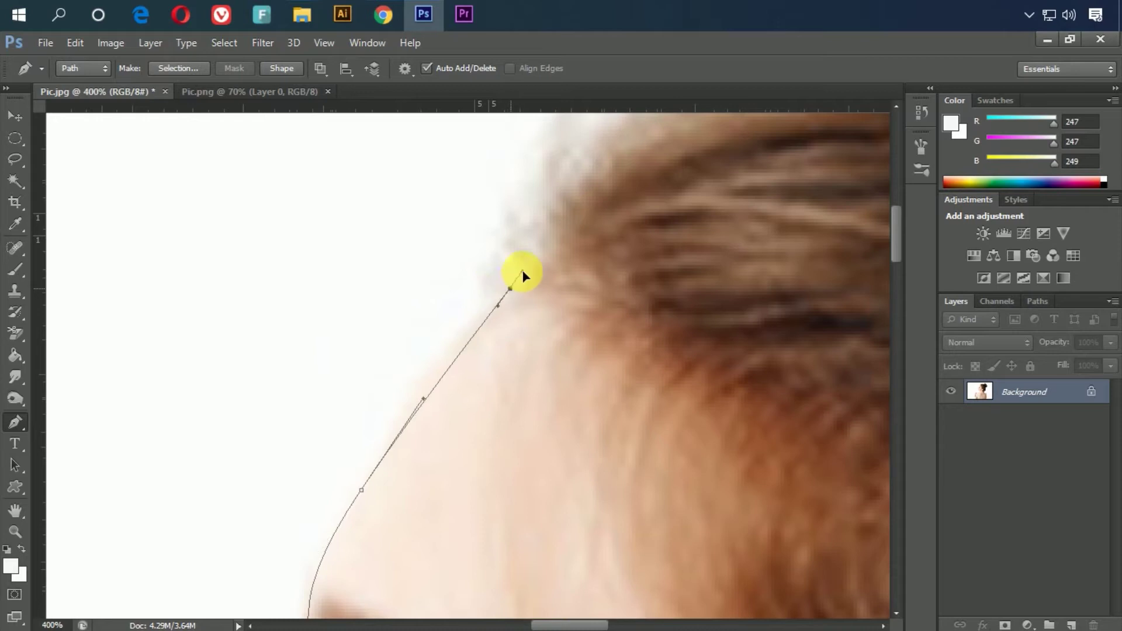
{"action": "left_click_drag", "start_coordinate": [623, 258], "coordinate": [501, 388]}
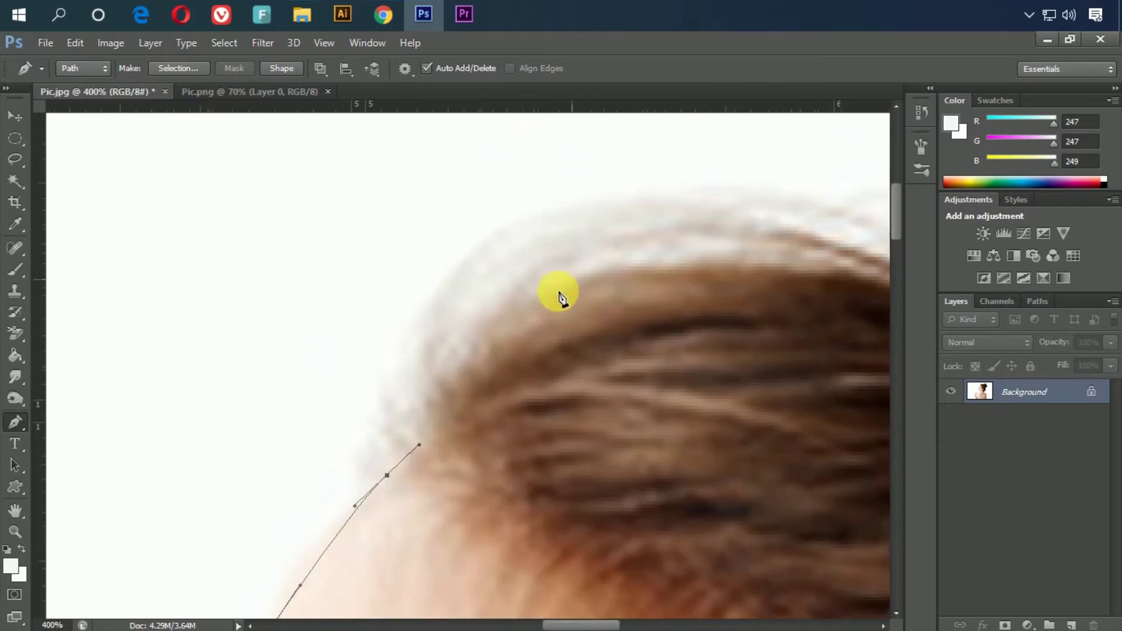
{"action": "left_click_drag", "start_coordinate": [463, 336], "coordinate": [500, 307]}
{"action": "left_click_drag", "start_coordinate": [588, 340], "coordinate": [283, 391]}
{"action": "mouse_move", "coordinate": [613, 341]}
{"action": "left_mouse_down"}
{"action": "mouse_move", "coordinate": [745, 406]}
{"action": "mouse_move", "coordinate": [779, 415]}
{"action": "mouse_move", "coordinate": [811, 388]}
{"action": "mouse_move", "coordinate": [854, 409]}
{"action": "left_mouse_up"}
- Outline the hair bun with curved anchors over its top and right edge
{"action": "key", "text": "ctrl+minus"}
{"action": "key", "text": "ctrl+minus"}
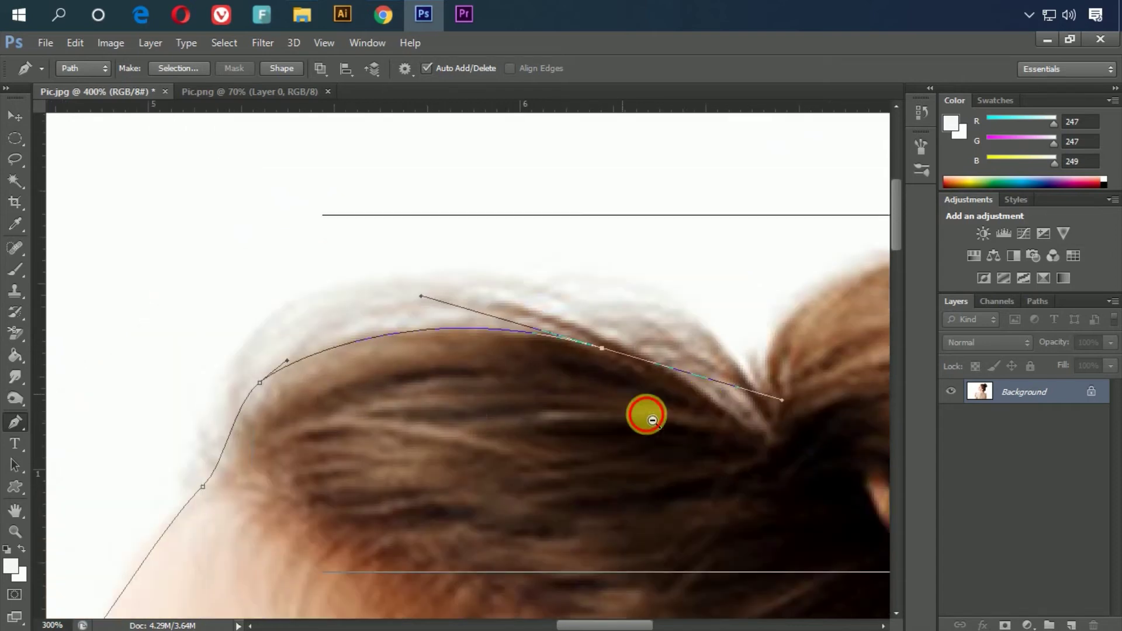
{"action": "left_click_drag", "start_coordinate": [647, 413], "coordinate": [480, 417]}
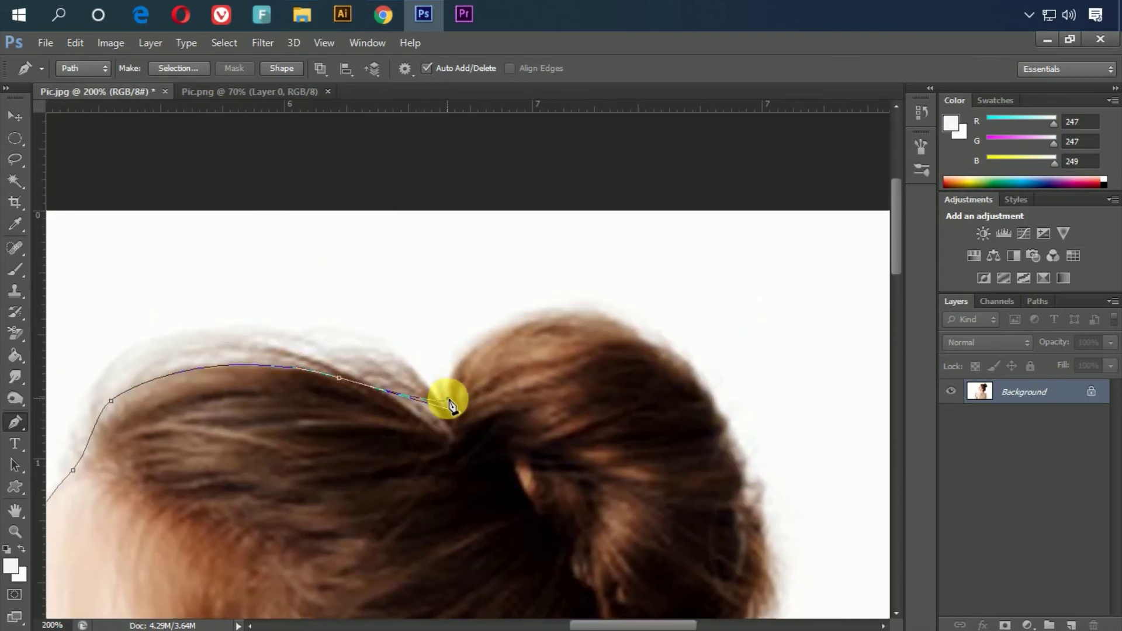
{"action": "scroll", "coordinate": [485, 423], "scroll_direction": "up", "scroll_amount": 2}
{"action": "left_click_drag", "start_coordinate": [443, 447], "coordinate": [439, 407]}
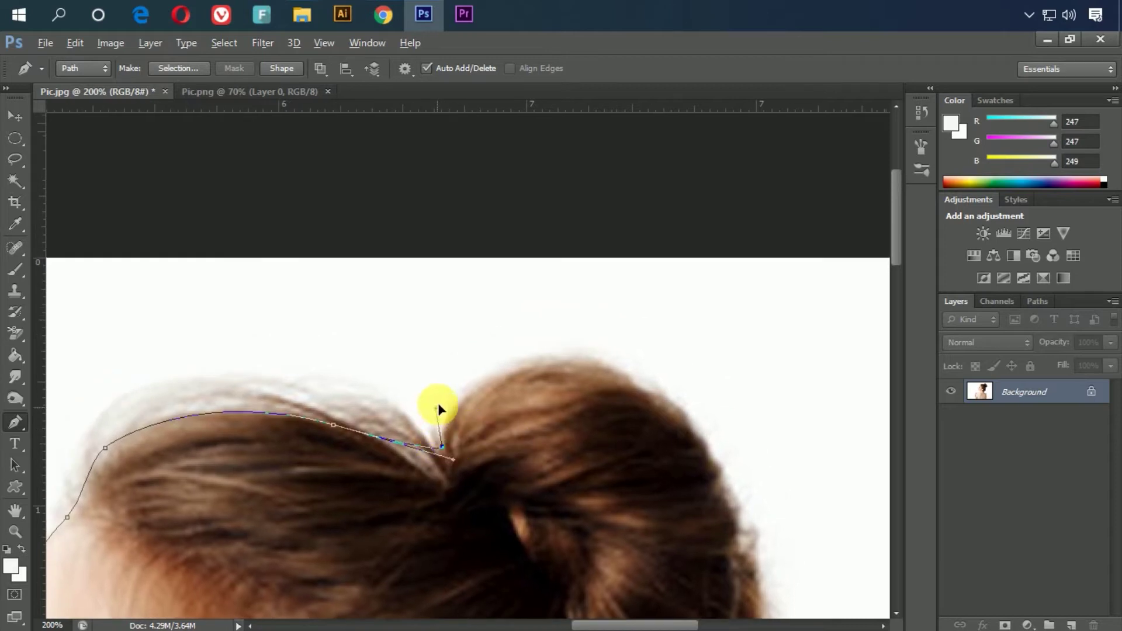
{"action": "mouse_move", "coordinate": [659, 388]}
{"action": "left_mouse_down"}
{"action": "mouse_move", "coordinate": [777, 462]}
{"action": "mouse_move", "coordinate": [552, 389]}
{"action": "left_mouse_up"}
{"action": "mouse_move", "coordinate": [544, 561]}
{"action": "left_mouse_down"}
{"action": "mouse_move", "coordinate": [528, 583]}
{"action": "mouse_move", "coordinate": [661, 296]}
{"action": "left_mouse_up"}
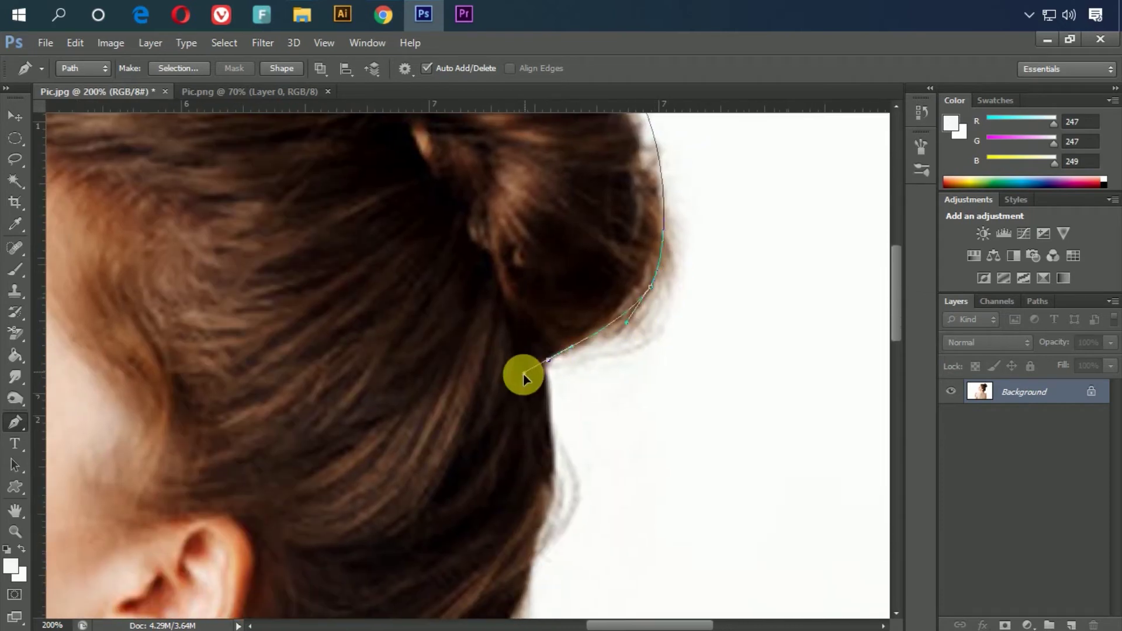
- Trace down from below the bun along the back of the neck to its base
{"action": "left_click_drag", "start_coordinate": [552, 483], "coordinate": [533, 374]}
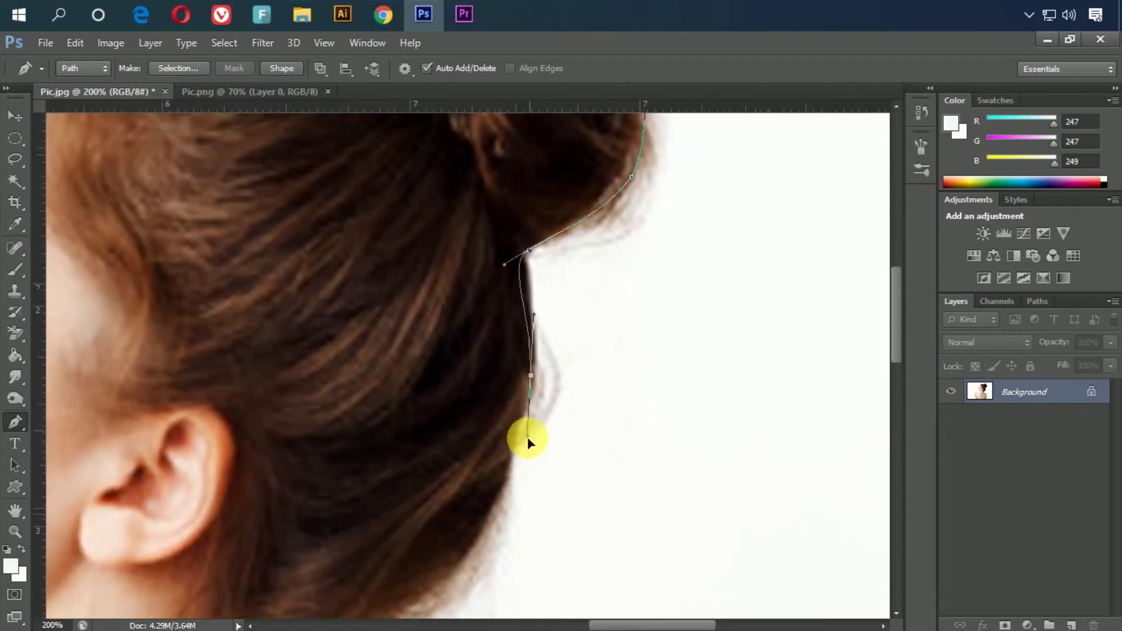
{"action": "left_click_drag", "start_coordinate": [513, 468], "coordinate": [524, 519]}
{"action": "left_click_drag", "start_coordinate": [452, 581], "coordinate": [494, 358]}
{"action": "mouse_move", "coordinate": [409, 406]}
{"action": "left_mouse_down"}
{"action": "mouse_move", "coordinate": [329, 430]}
{"action": "mouse_move", "coordinate": [396, 371]}
{"action": "mouse_move", "coordinate": [398, 431]}
{"action": "mouse_move", "coordinate": [343, 295]}
{"action": "left_mouse_up"}
{"action": "left_click_drag", "start_coordinate": [385, 372], "coordinate": [454, 428]}
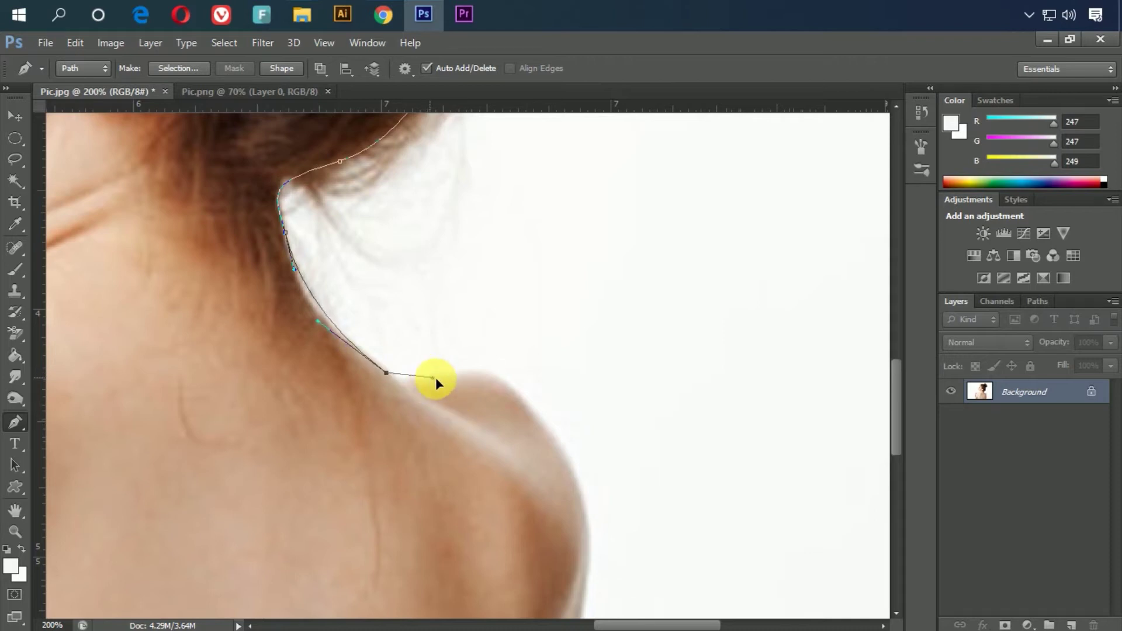
- Add and refine a curved anchor over the shoulder, then continue down its edge
{"action": "left_click_drag", "start_coordinate": [544, 411], "coordinate": [605, 476]}
{"action": "left_click_drag", "start_coordinate": [539, 426], "coordinate": [543, 430]}
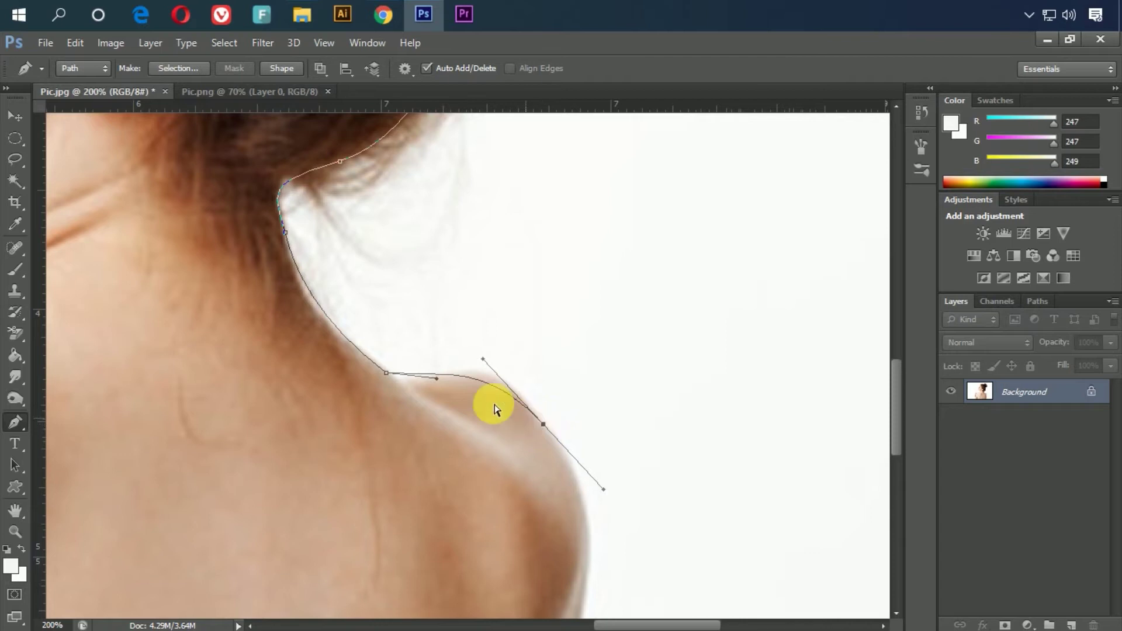
{"action": "left_click_drag", "start_coordinate": [438, 379], "coordinate": [442, 400]}
{"action": "scroll", "coordinate": [539, 259], "scroll_direction": "down", "scroll_amount": 3}
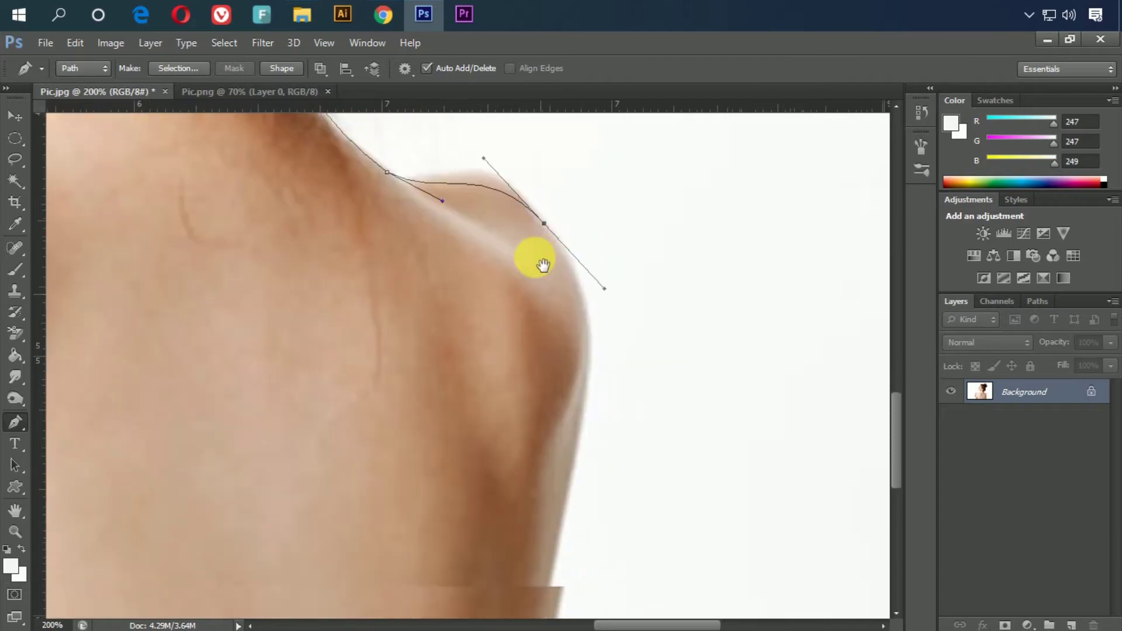
{"action": "scroll", "coordinate": [577, 326], "scroll_direction": "down", "scroll_amount": 2}
{"action": "left_click_drag", "start_coordinate": [564, 369], "coordinate": [548, 446]}
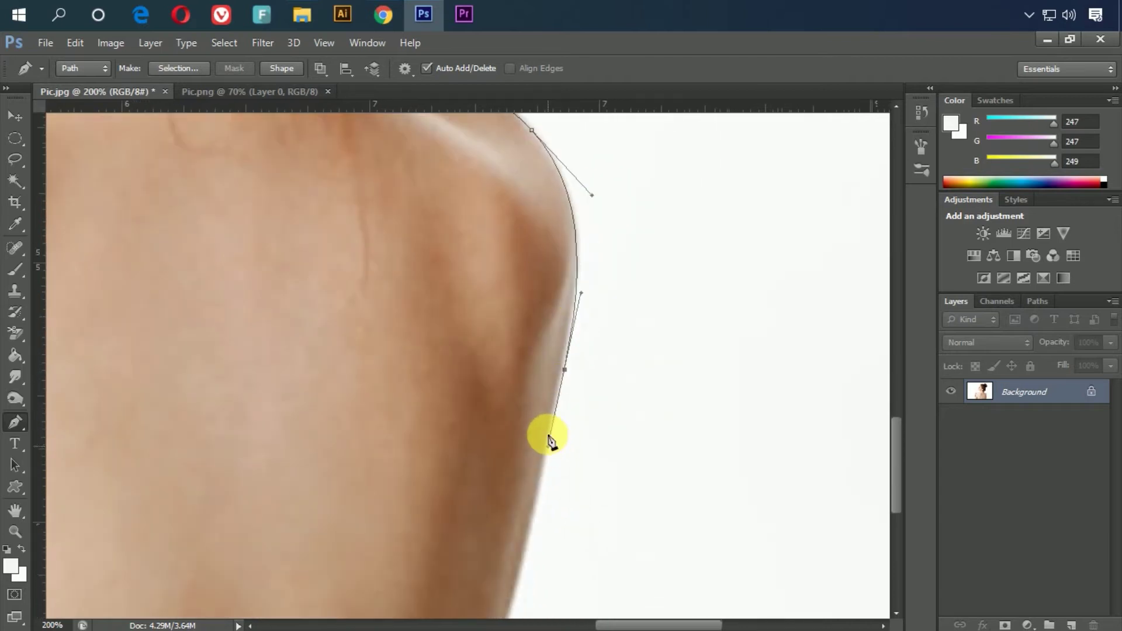
- Close the path along the image's bottom edge and fit the whole image on screen
{"action": "left_click_drag", "start_coordinate": [581, 542], "coordinate": [578, 371]}
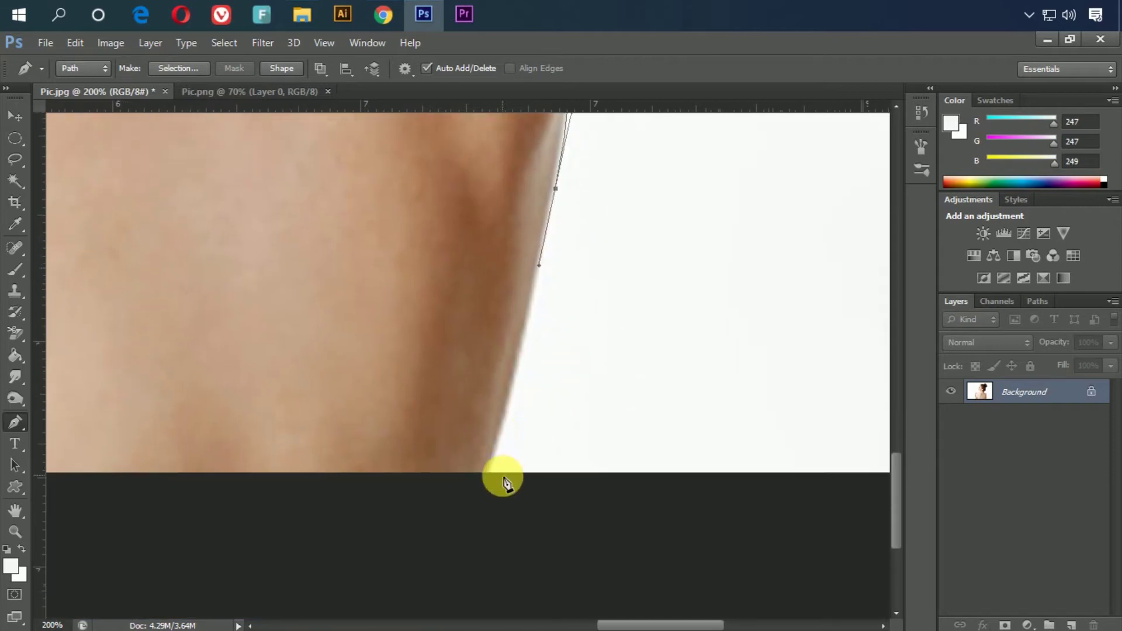
{"action": "left_click", "coordinate": [484, 472]}
{"action": "left_click_drag", "start_coordinate": [485, 476], "coordinate": [664, 441]}
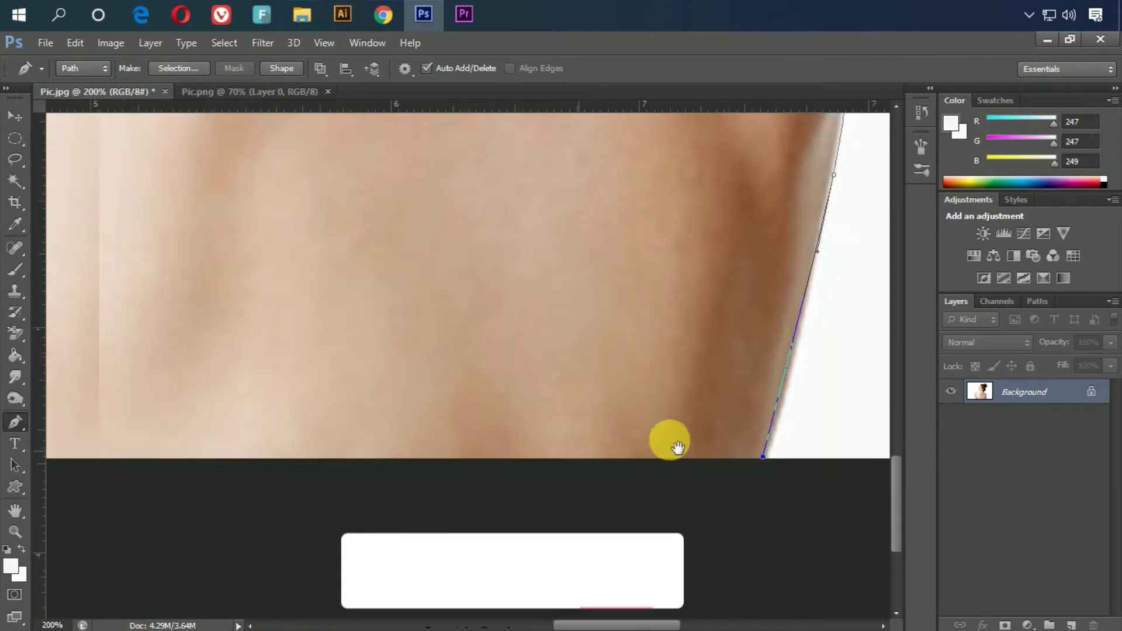
{"action": "left_click_drag", "start_coordinate": [240, 433], "coordinate": [406, 406]}
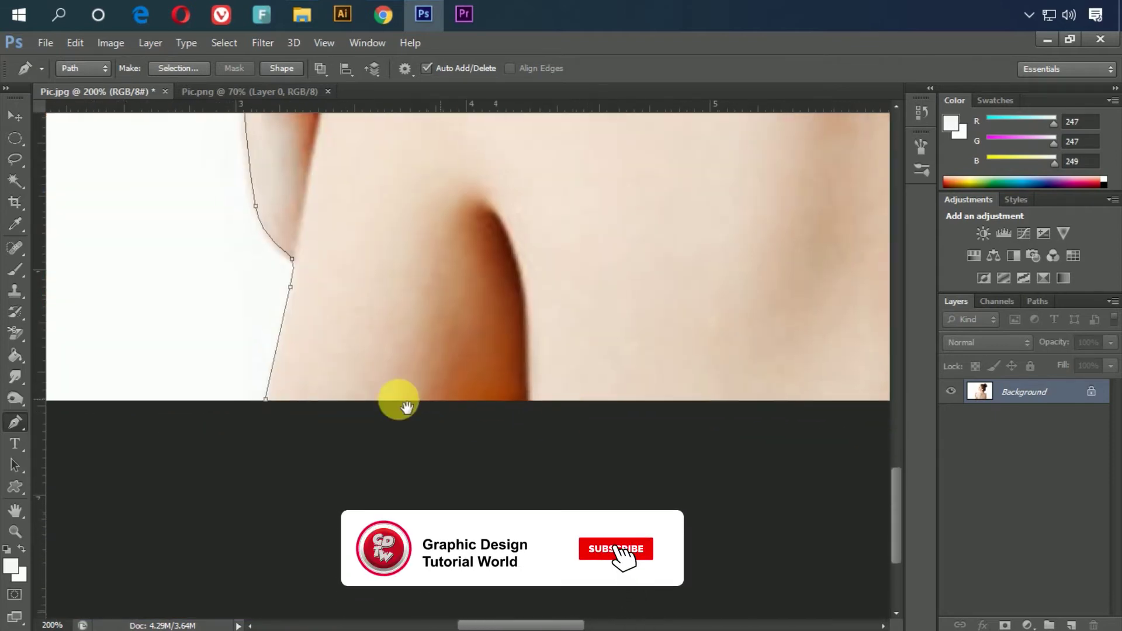
{"action": "left_click", "coordinate": [265, 399]}
{"action": "key", "text": "ctrl+Return"}
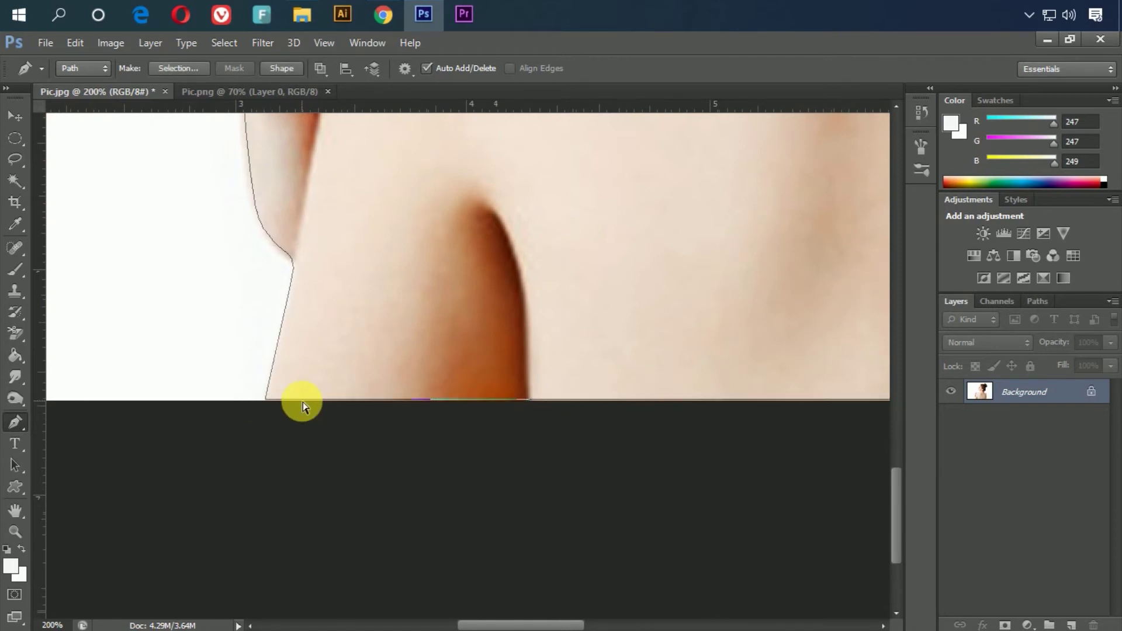
{"action": "key", "text": "ctrl+0"}
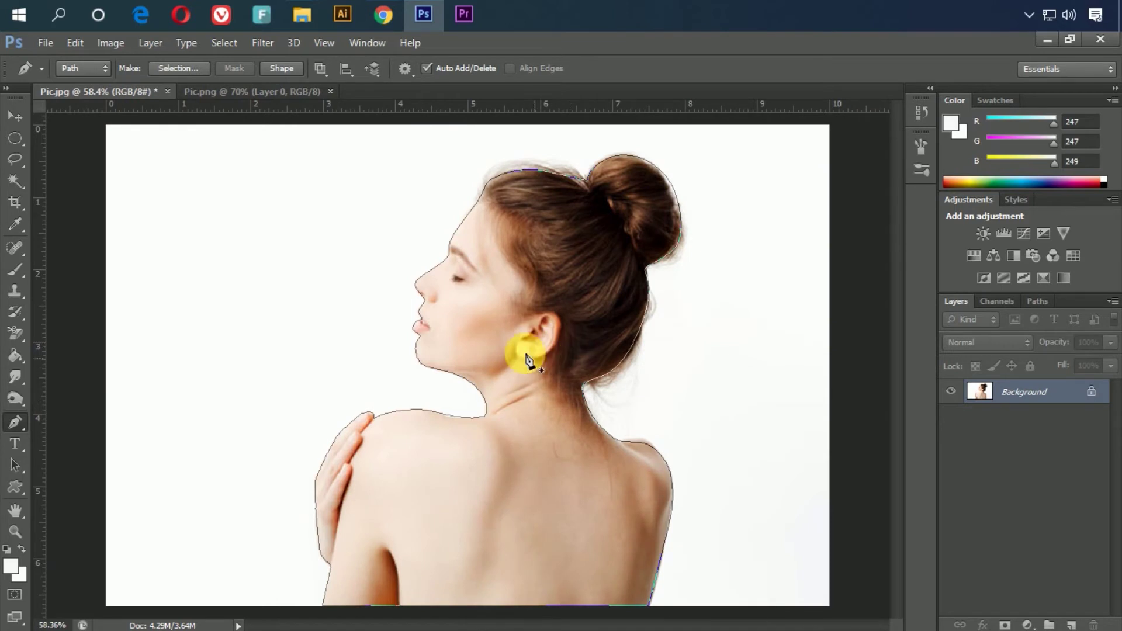
{"action": "left_click", "coordinate": [14, 158]}
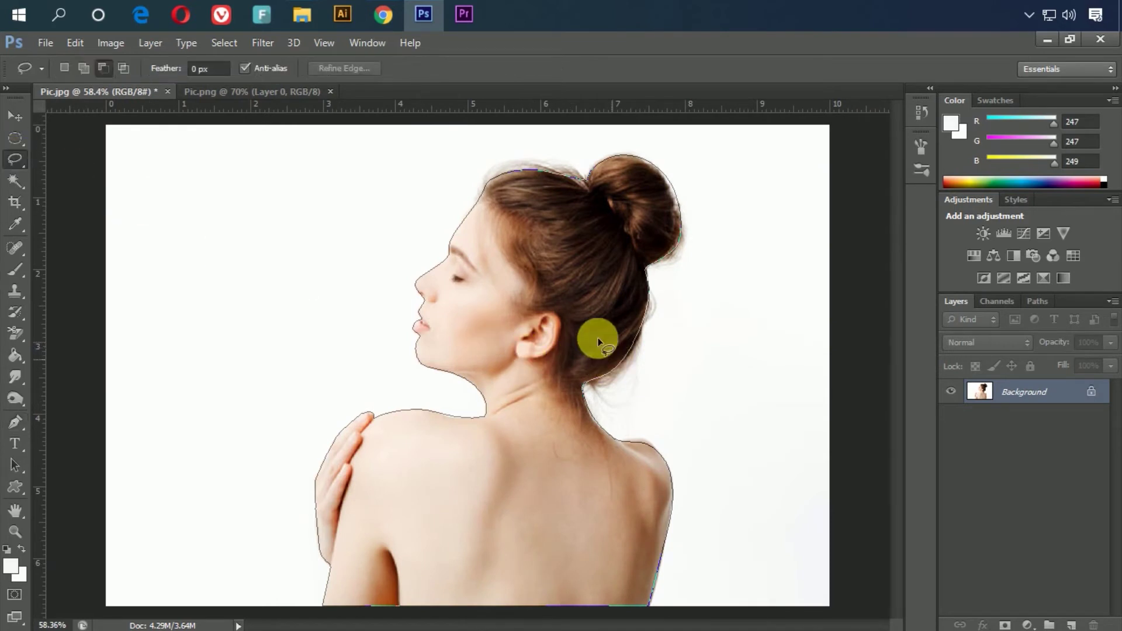
- Convert the woman's path into a selection with a feather radius of 3
{"action": "right_click", "coordinate": [550, 272]}
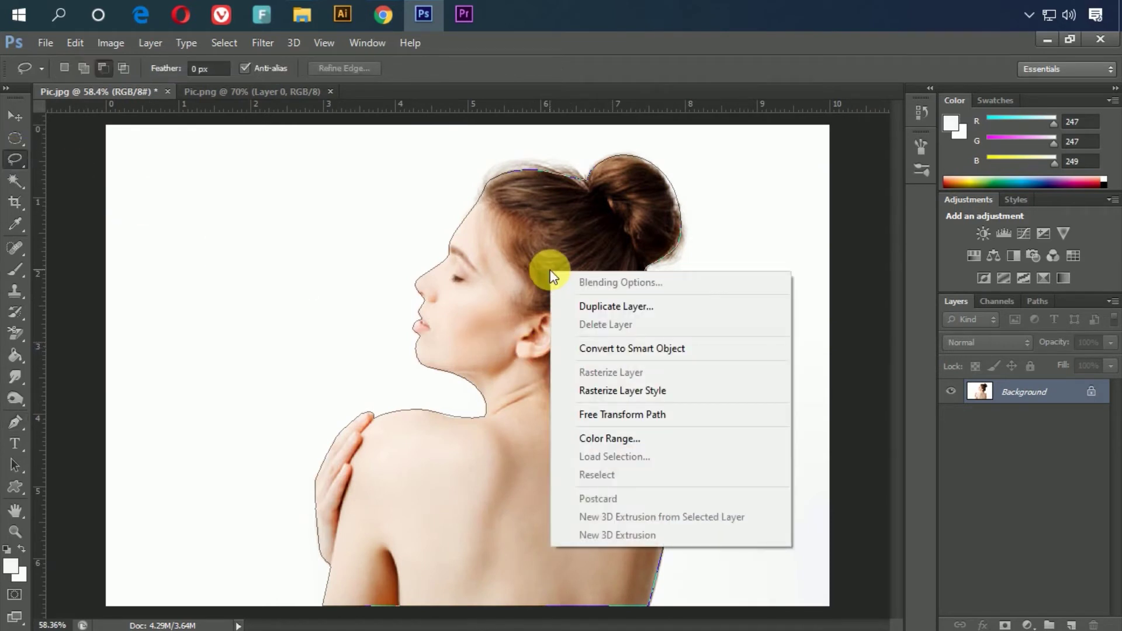
{"action": "left_click", "coordinate": [216, 192]}
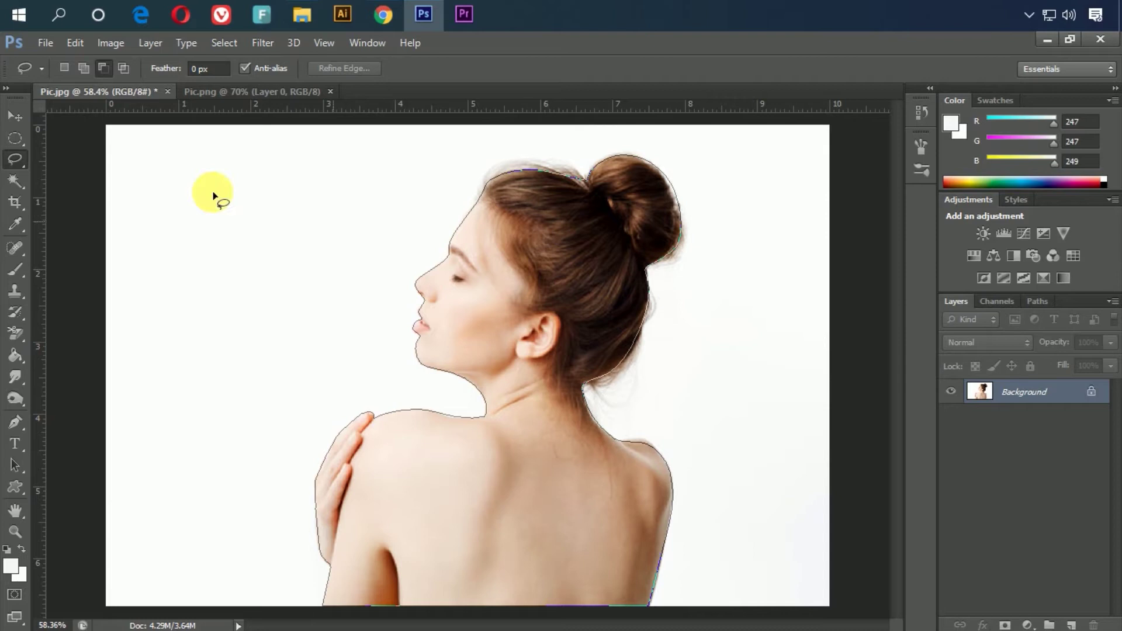
{"action": "left_click", "coordinate": [14, 421]}
{"action": "right_click", "coordinate": [521, 316]}
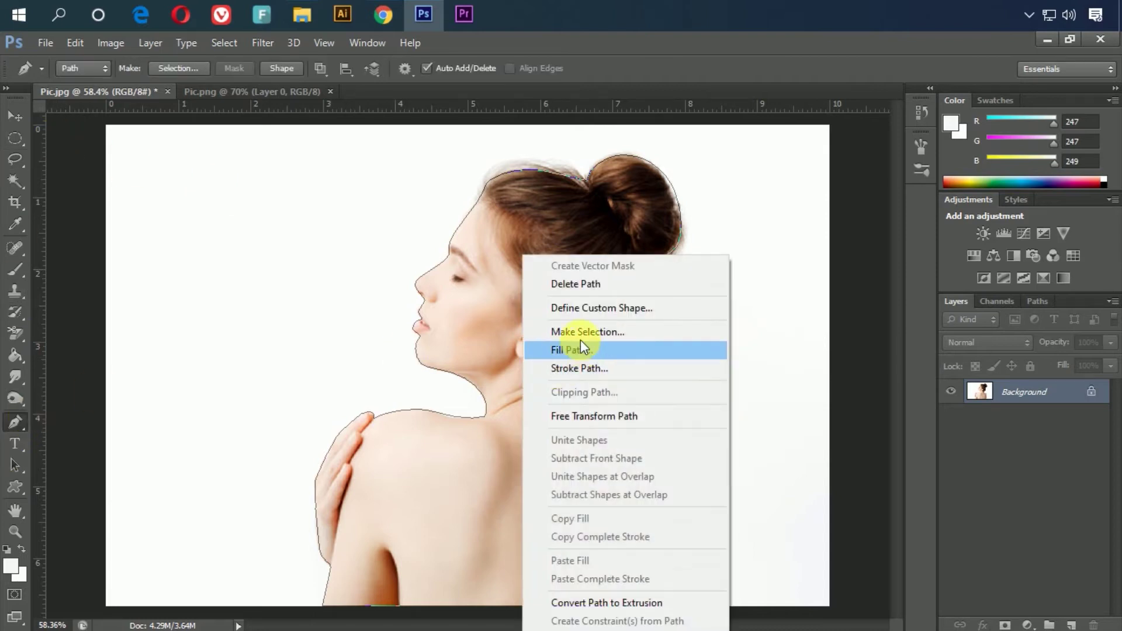
{"action": "left_click", "coordinate": [594, 332]}
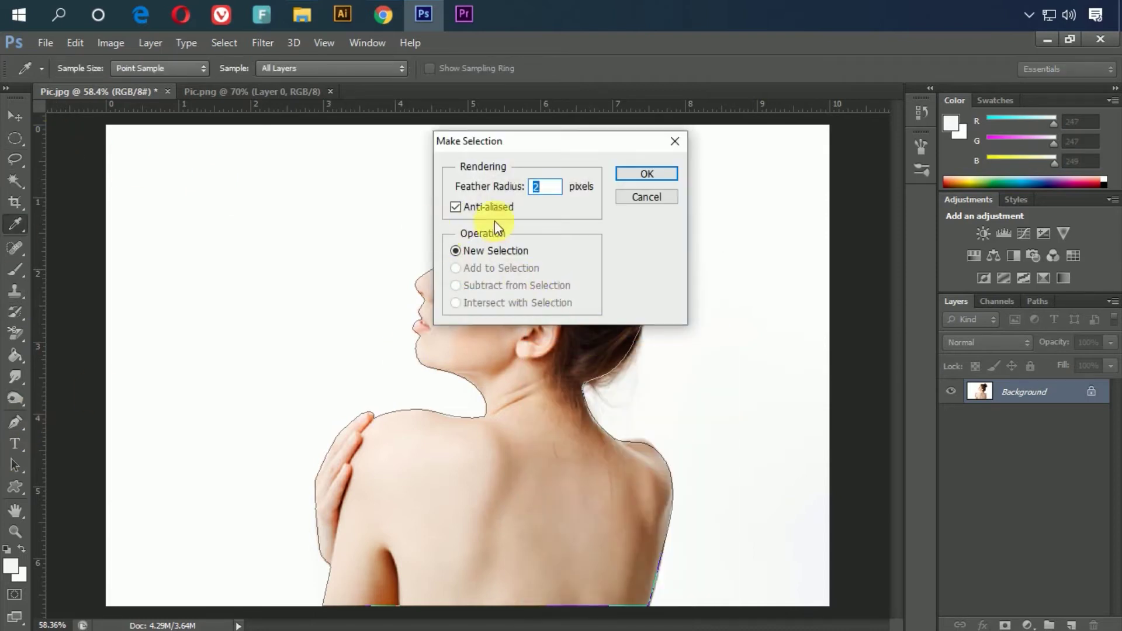
{"action": "type", "text": "3"}
{"action": "left_click", "coordinate": [647, 174]}
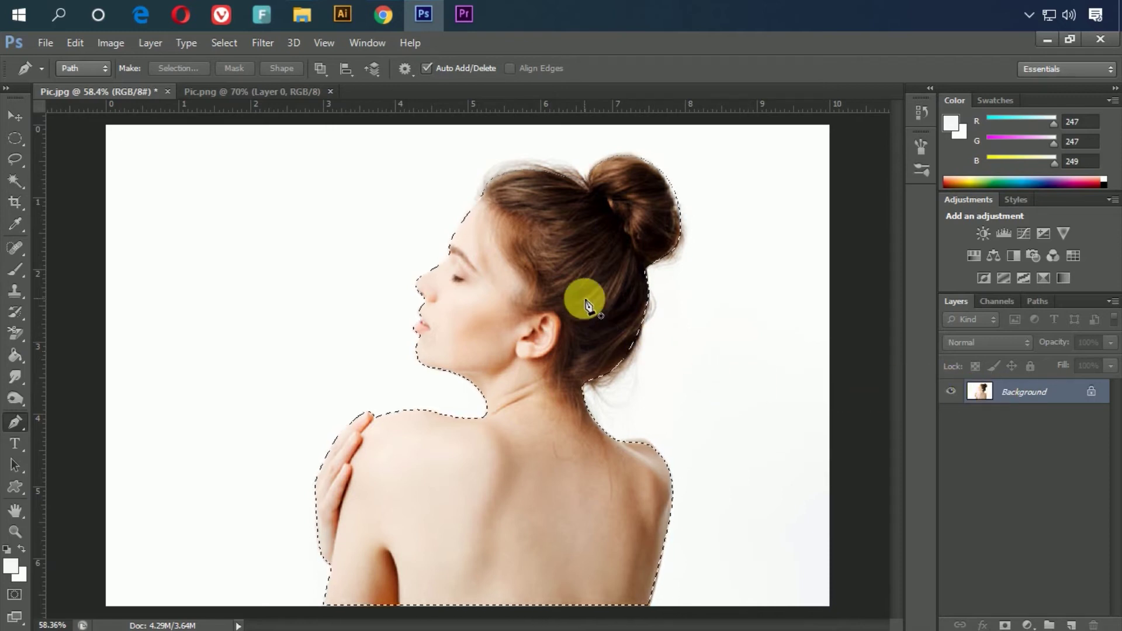
- Copy the selected woman onto a new Layer 1 and hide the Background layer
{"action": "right_click", "coordinate": [555, 288]}
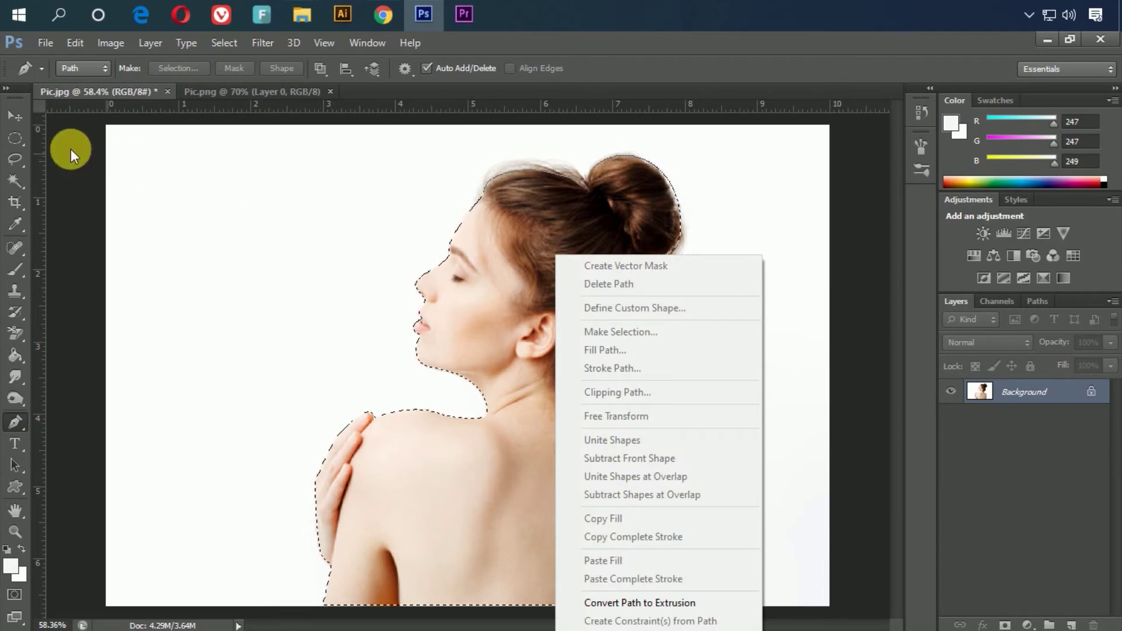
{"action": "left_click", "coordinate": [20, 156]}
{"action": "left_click_drag", "start_coordinate": [20, 156], "coordinate": [104, 180]}
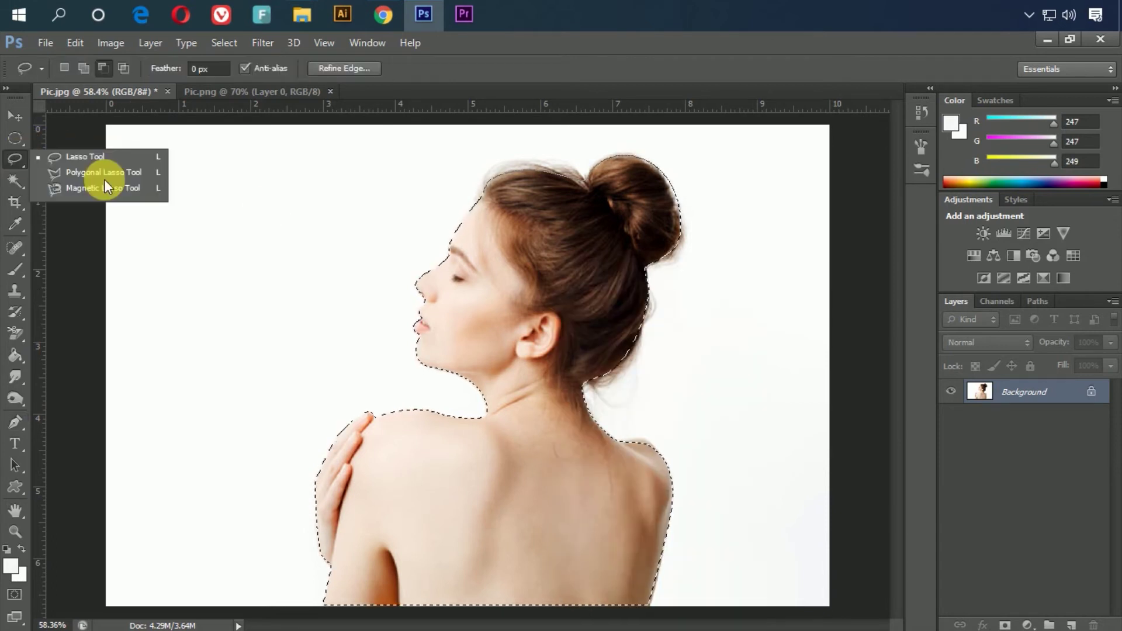
{"action": "right_click", "coordinate": [519, 305]}
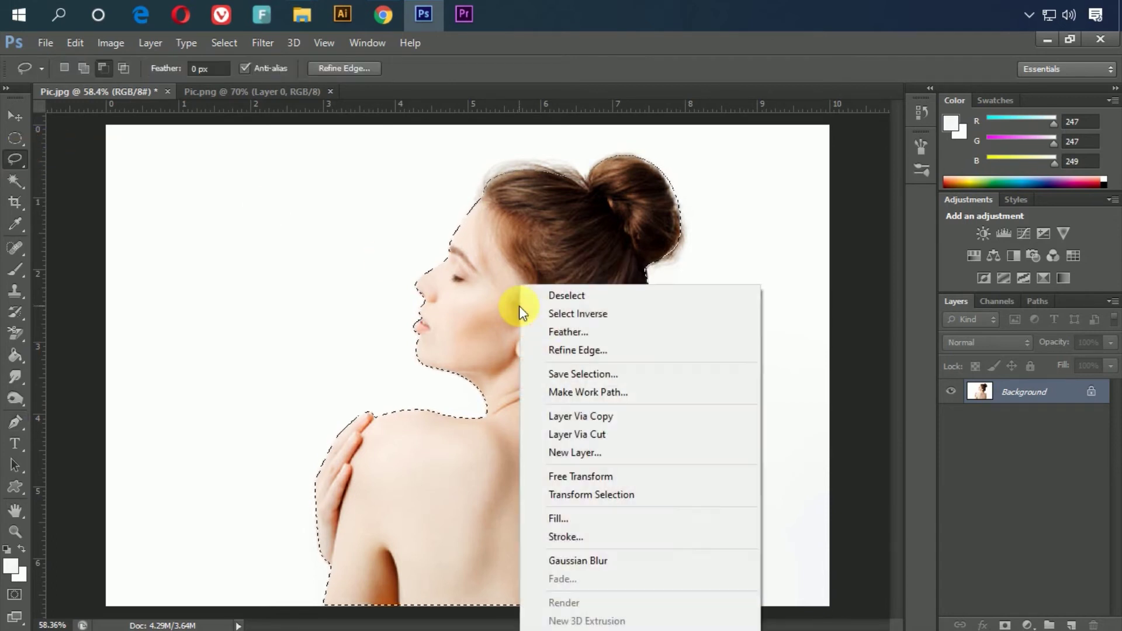
{"action": "left_click", "coordinate": [580, 415]}
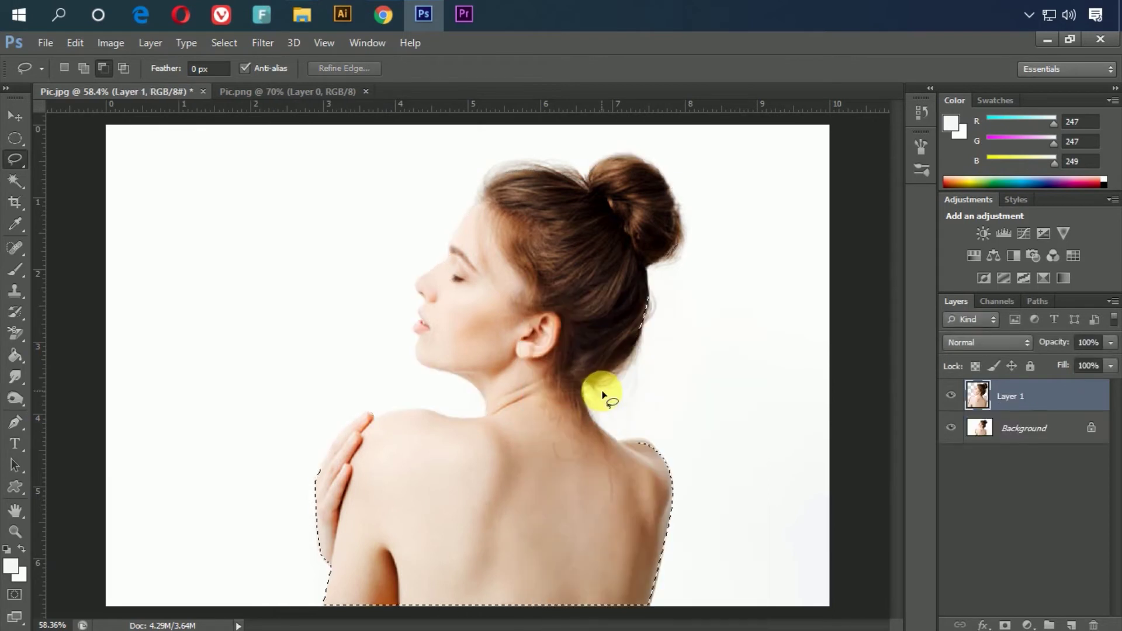
{"action": "left_click", "coordinate": [958, 426]}
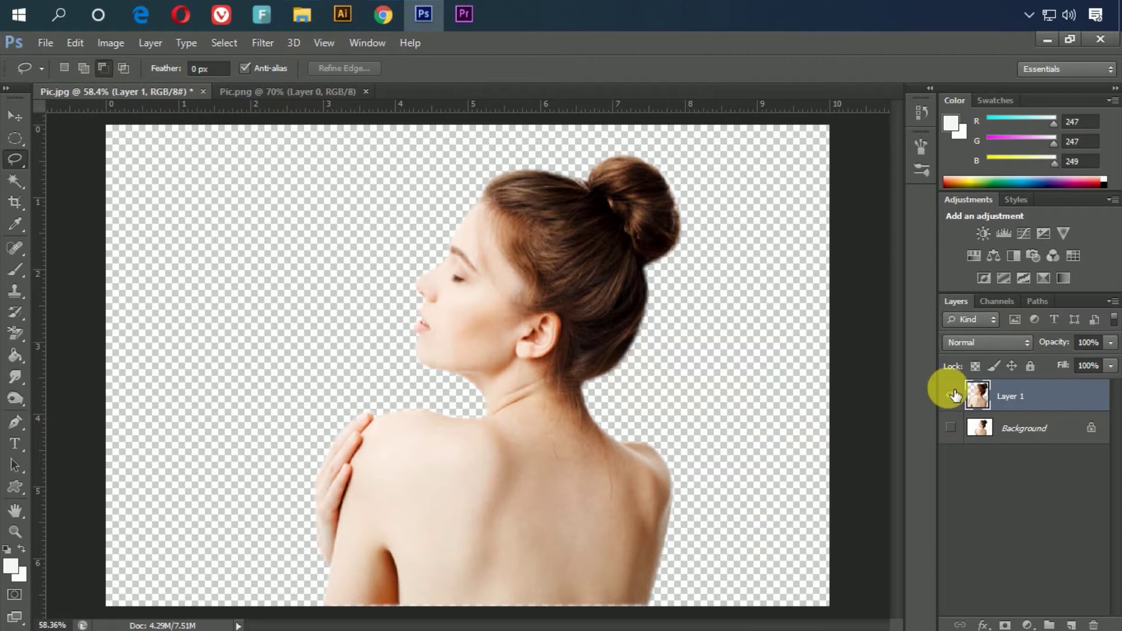
{"action": "left_click", "coordinate": [19, 116]}
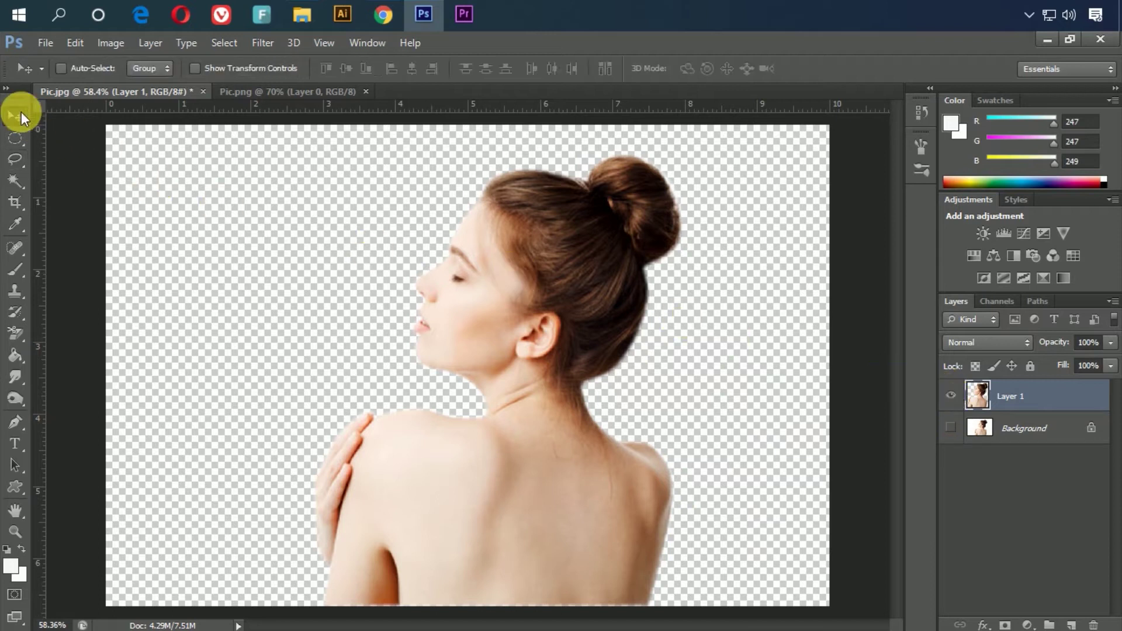
{"action": "left_click", "coordinate": [278, 94]}
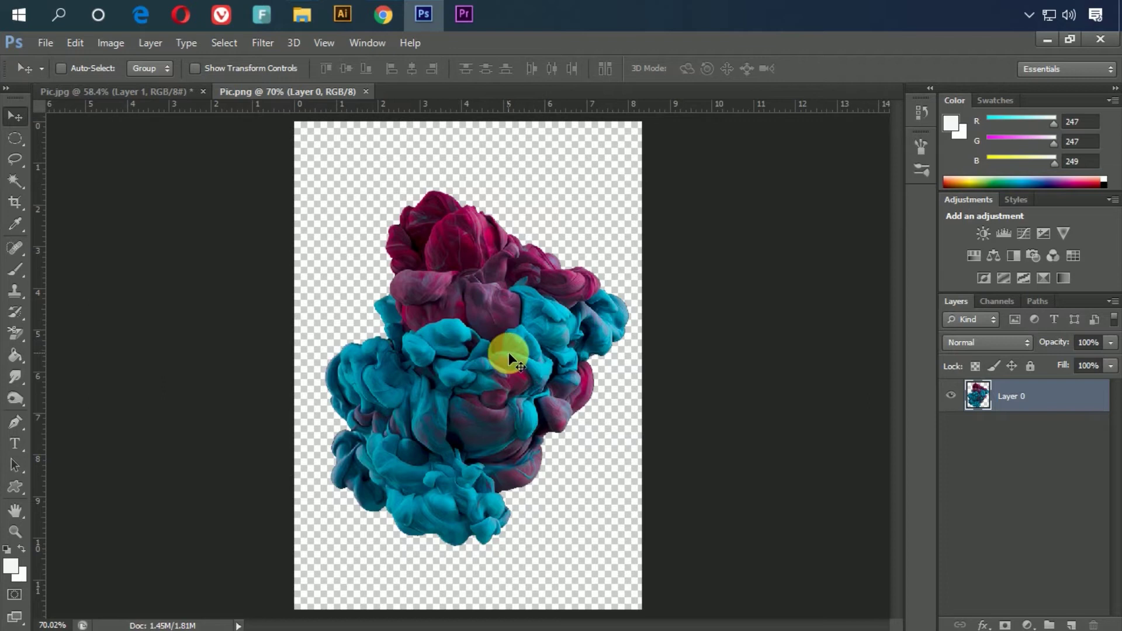
- Drag the ink image from Pic.png into the portrait as a new layer
{"action": "left_click_drag", "start_coordinate": [508, 352], "coordinate": [205, 94]}
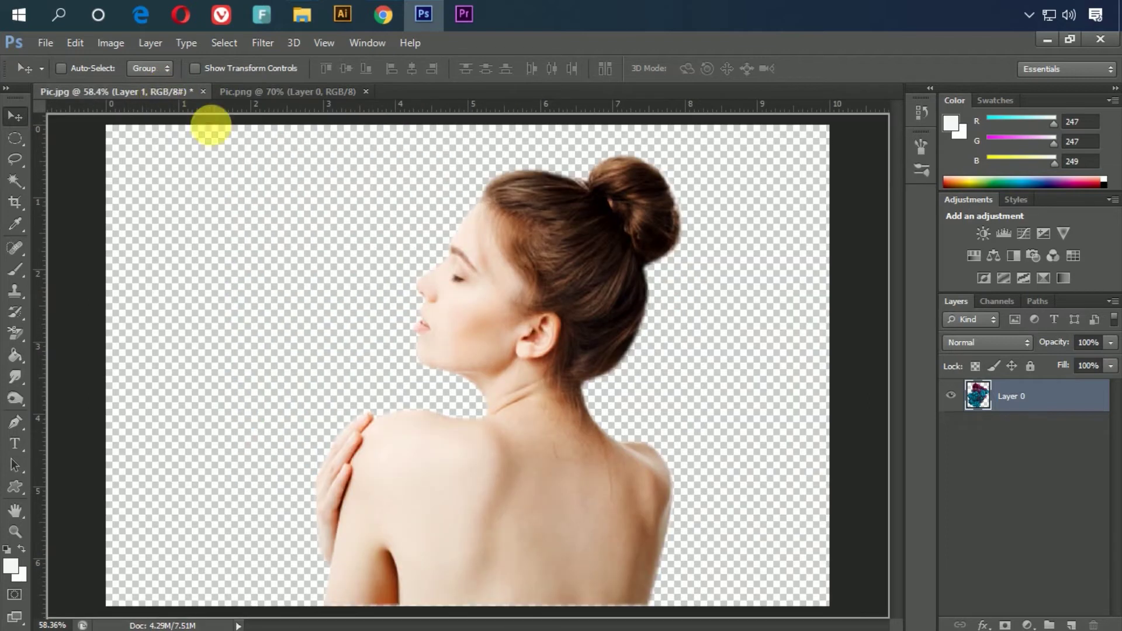
{"action": "left_click_drag", "start_coordinate": [165, 88], "coordinate": [535, 380]}
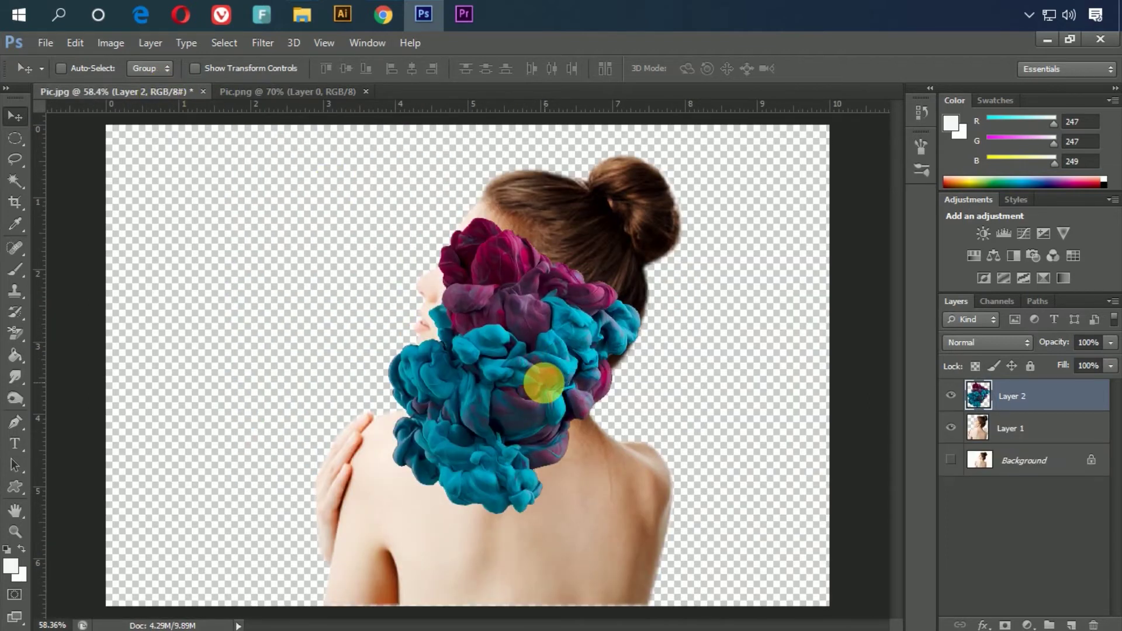
{"action": "key", "text": "ctrl+minus"}
{"action": "key", "text": "ctrl+minus"}
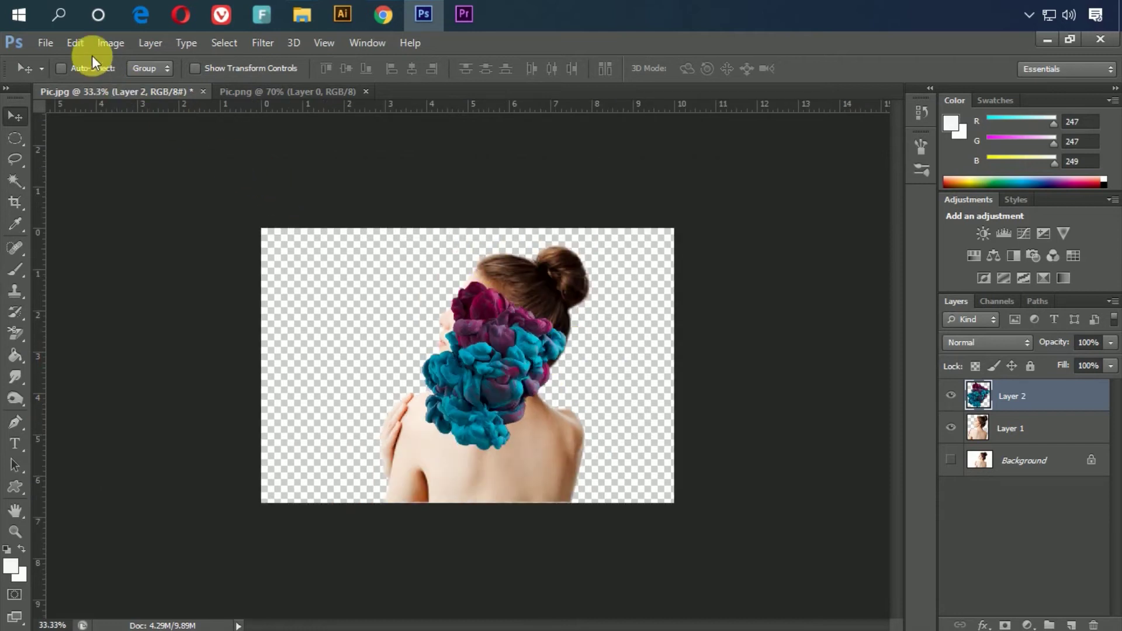
- Free Transform the ink layer, enlarging and positioning it over the woman's figure
{"action": "left_click", "coordinate": [74, 42]}
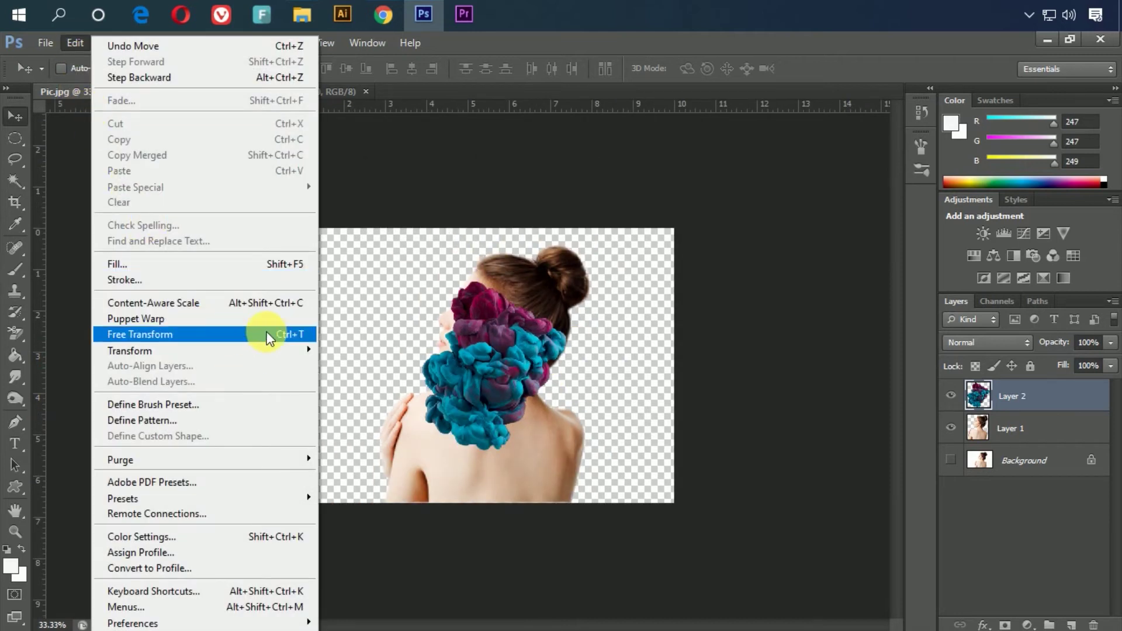
{"action": "left_click", "coordinate": [266, 335]}
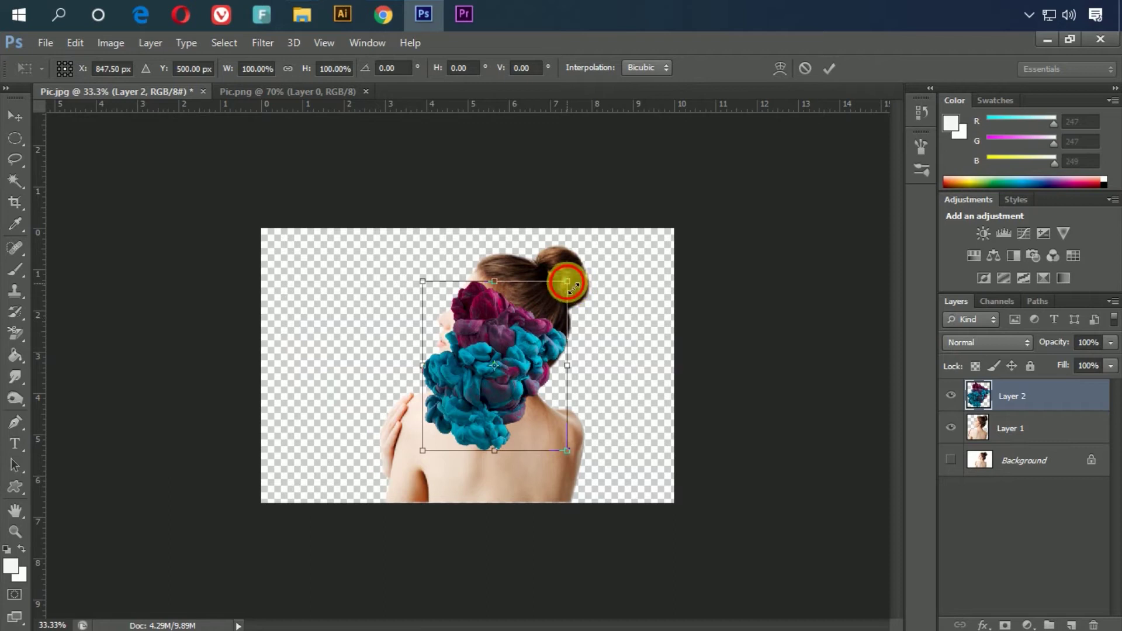
{"action": "left_click_drag", "start_coordinate": [567, 282], "coordinate": [650, 187]}
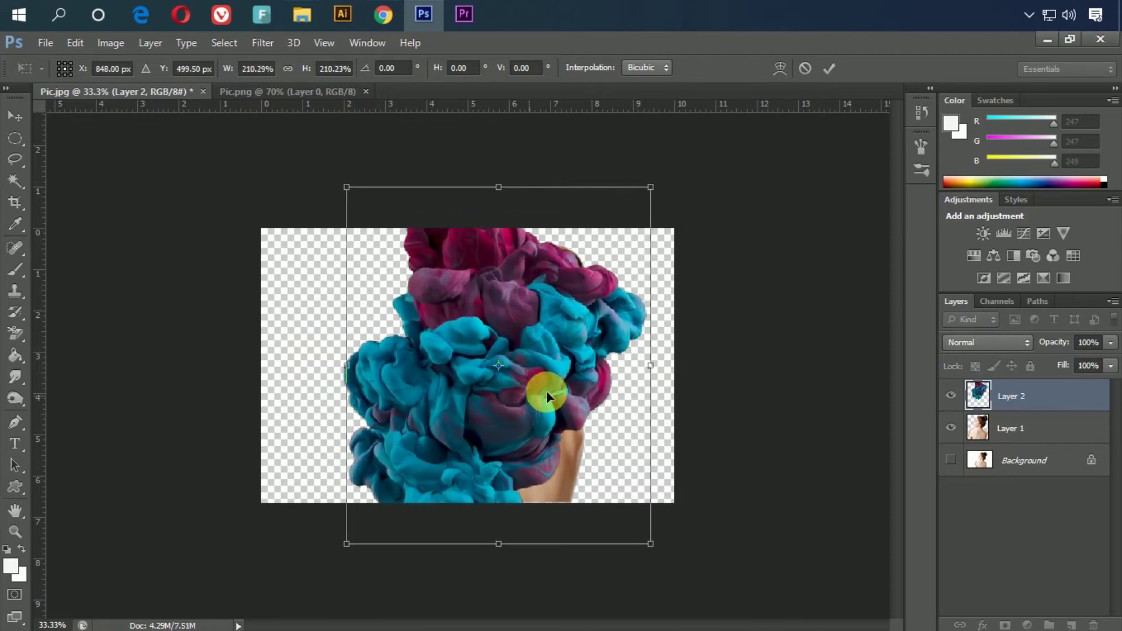
{"action": "left_click_drag", "start_coordinate": [547, 396], "coordinate": [571, 389]}
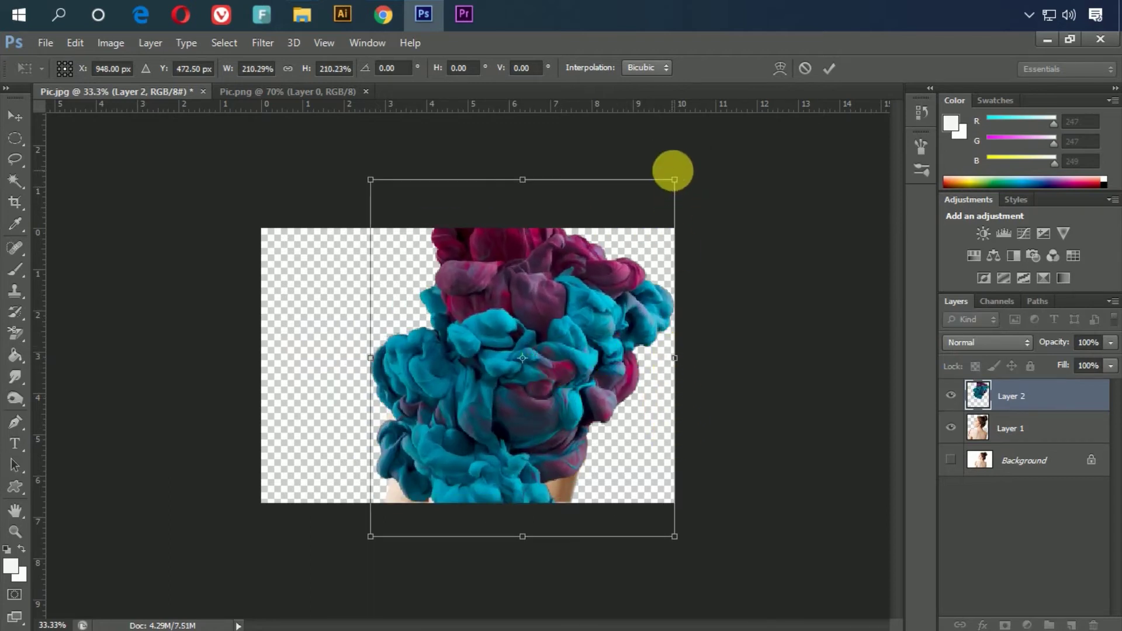
{"action": "left_click_drag", "start_coordinate": [678, 186], "coordinate": [689, 155]}
{"action": "left_click_drag", "start_coordinate": [575, 374], "coordinate": [567, 414]}
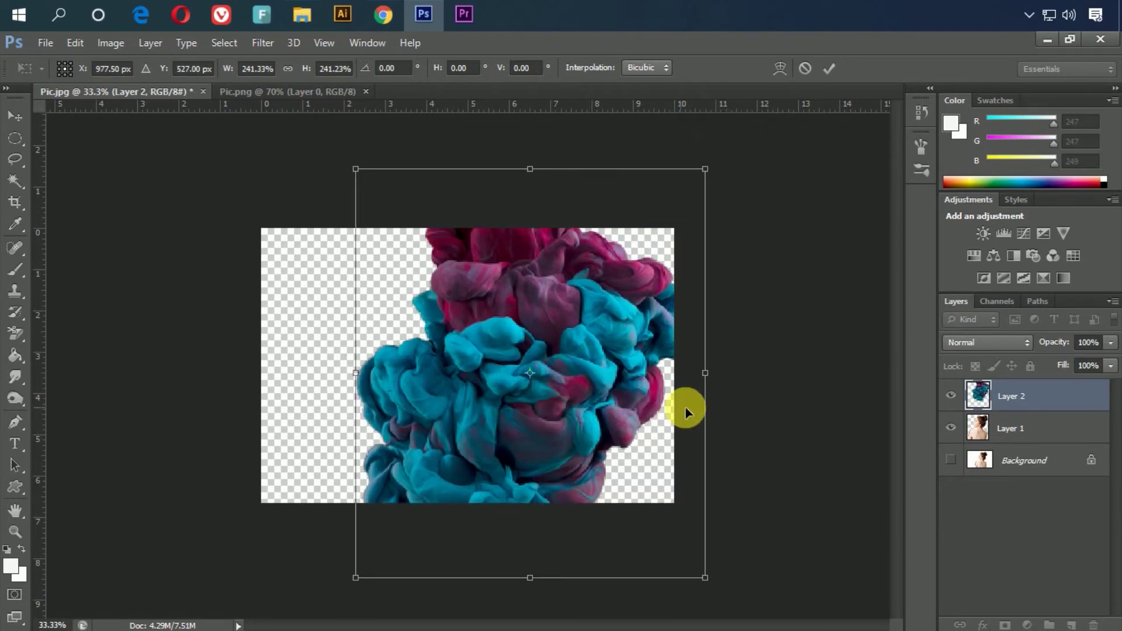
{"action": "left_click", "coordinate": [825, 68]}
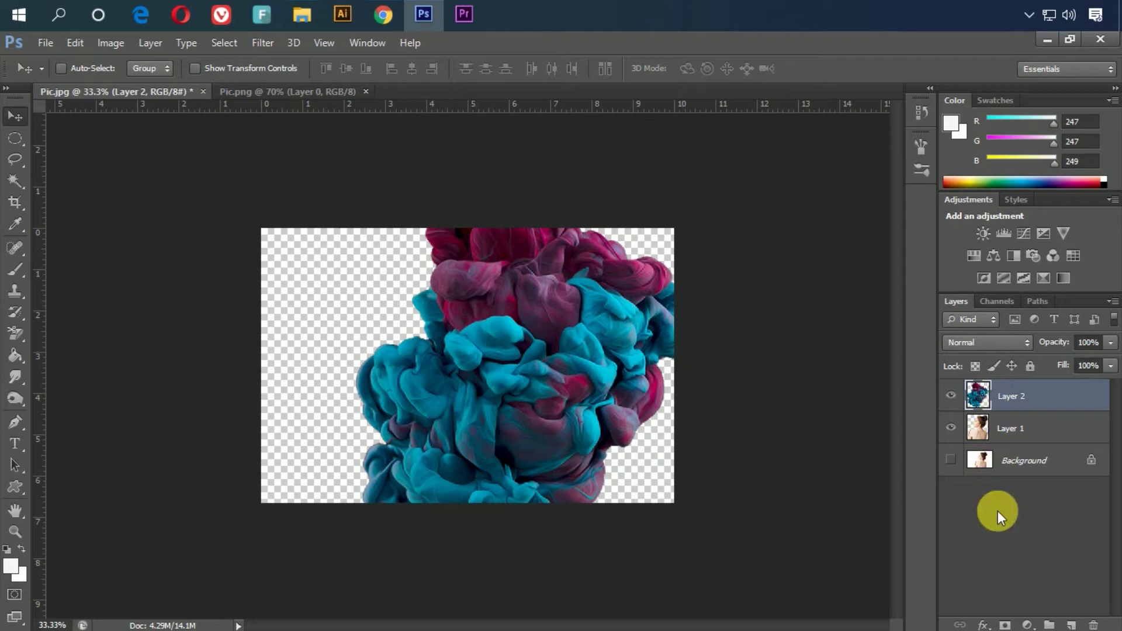
- Mask the ink layer to the woman's silhouette loaded from Layer 1
{"action": "left_click", "coordinate": [978, 429], "text": "ctrl"}
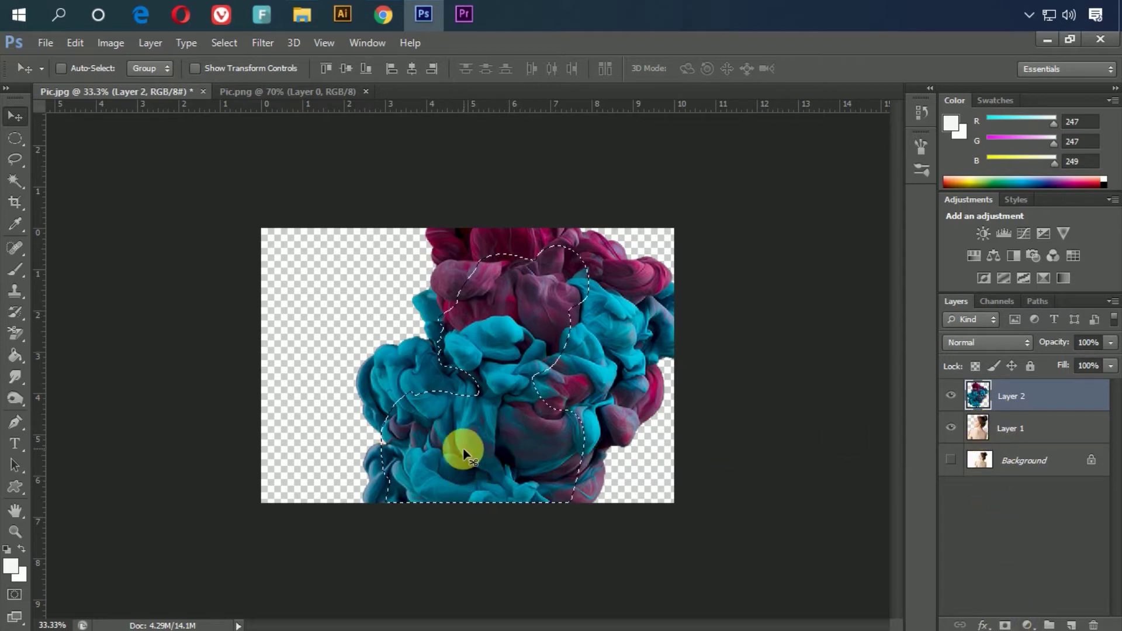
{"action": "key", "text": "ctrl+d"}
{"action": "left_click_drag", "start_coordinate": [600, 385], "coordinate": [592, 384]}
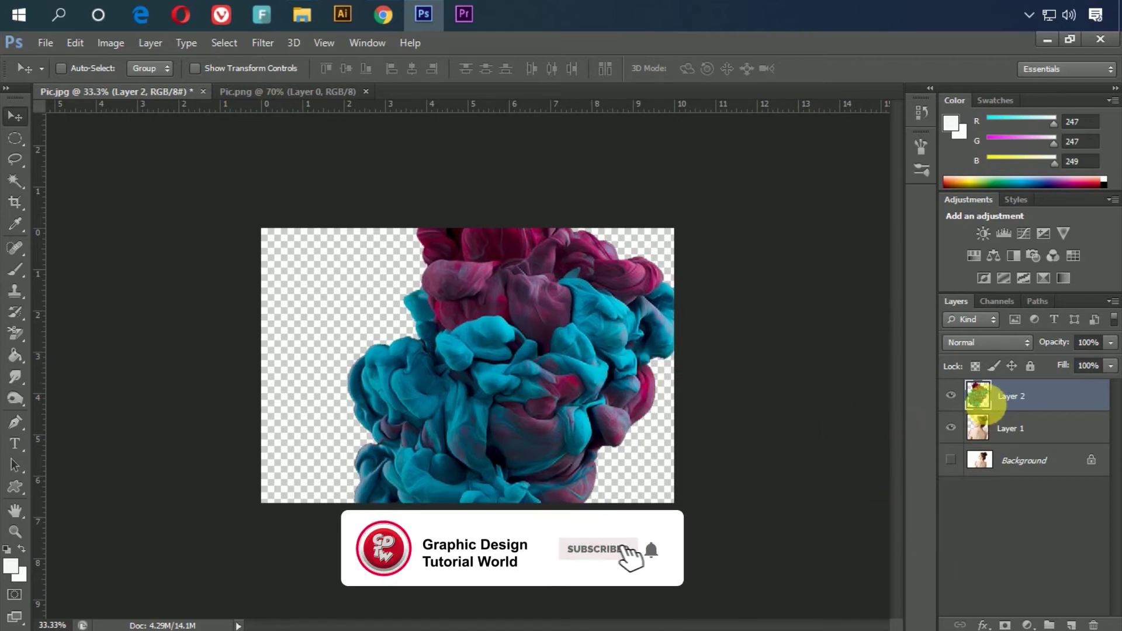
{"action": "left_click", "coordinate": [988, 429], "text": "ctrl"}
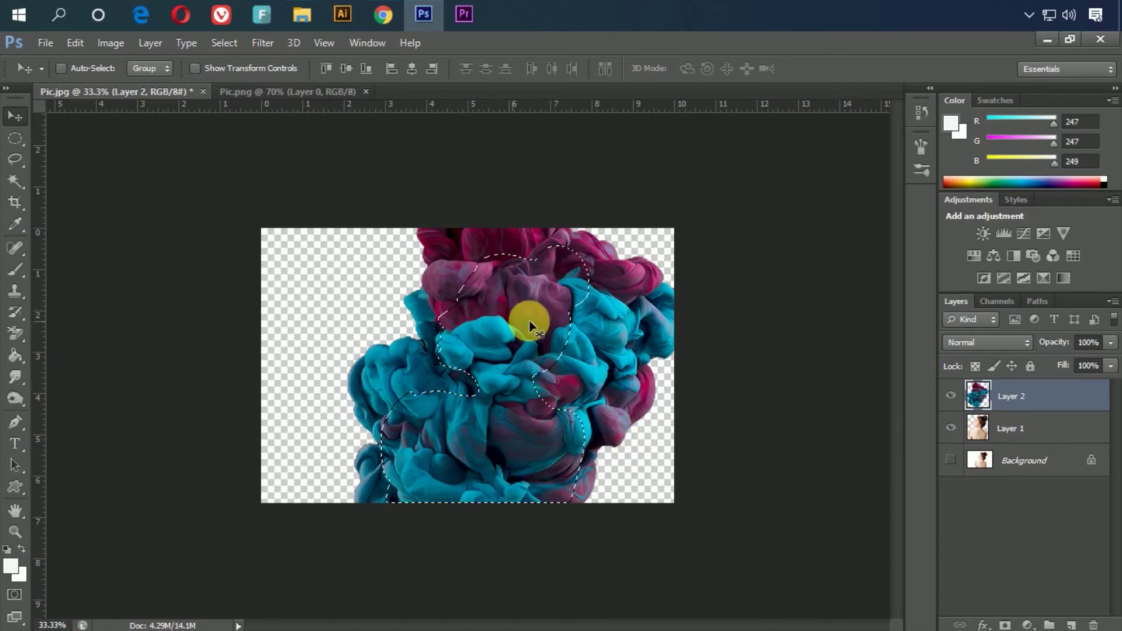
{"action": "left_click", "coordinate": [1005, 624]}
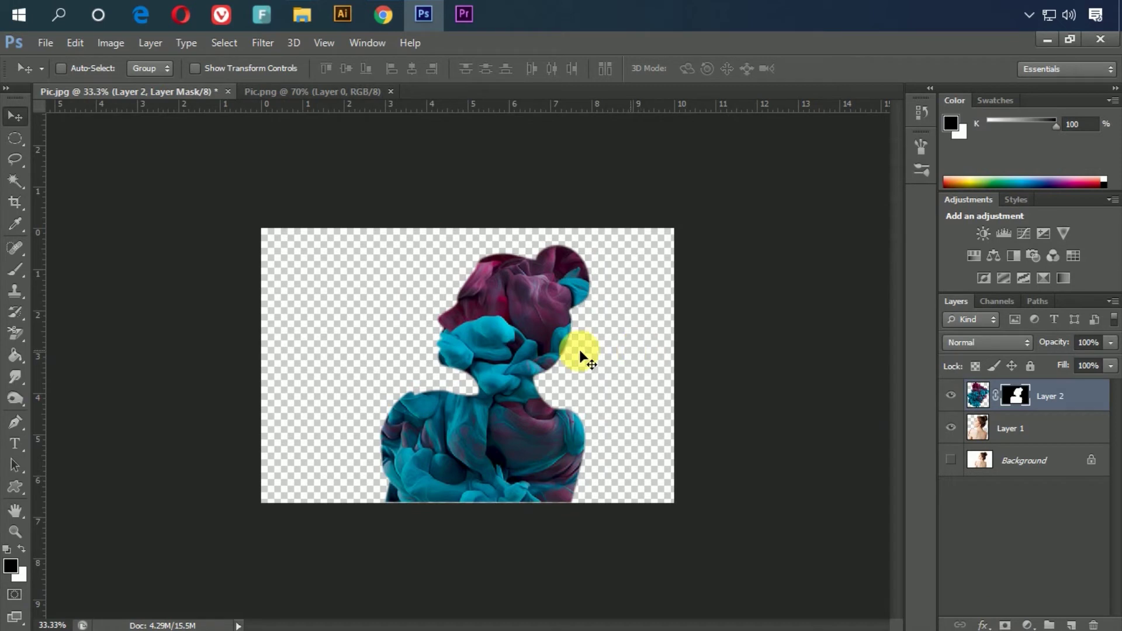
- Lower the ink layer's opacity so the woman's features show through
{"action": "left_click", "coordinate": [978, 397]}
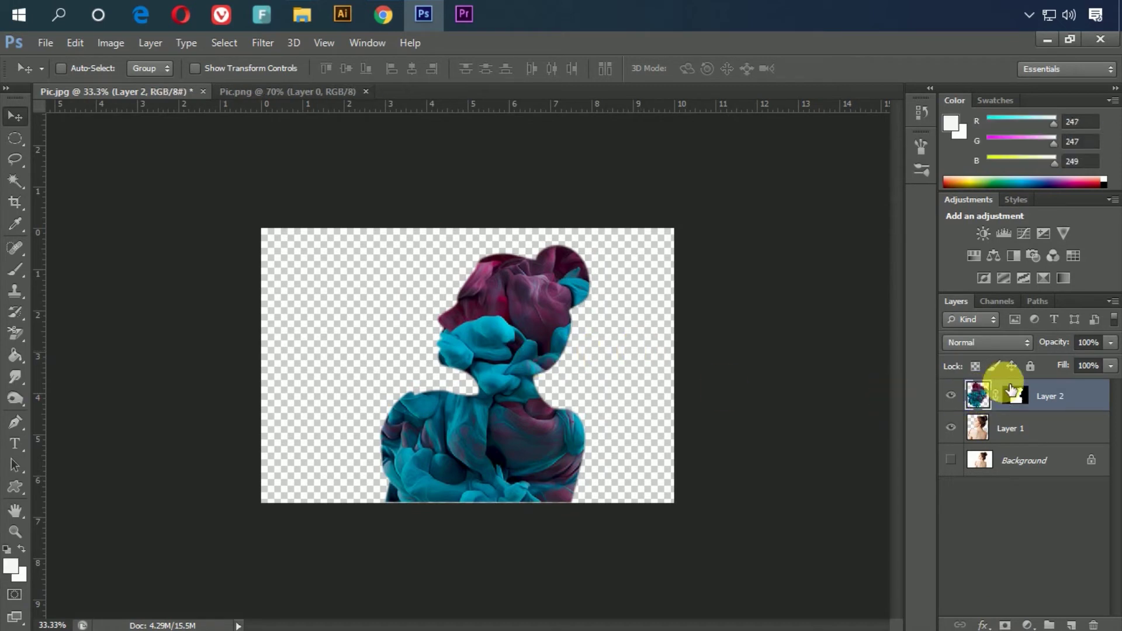
{"action": "left_click_drag", "start_coordinate": [1064, 343], "coordinate": [1048, 346]}
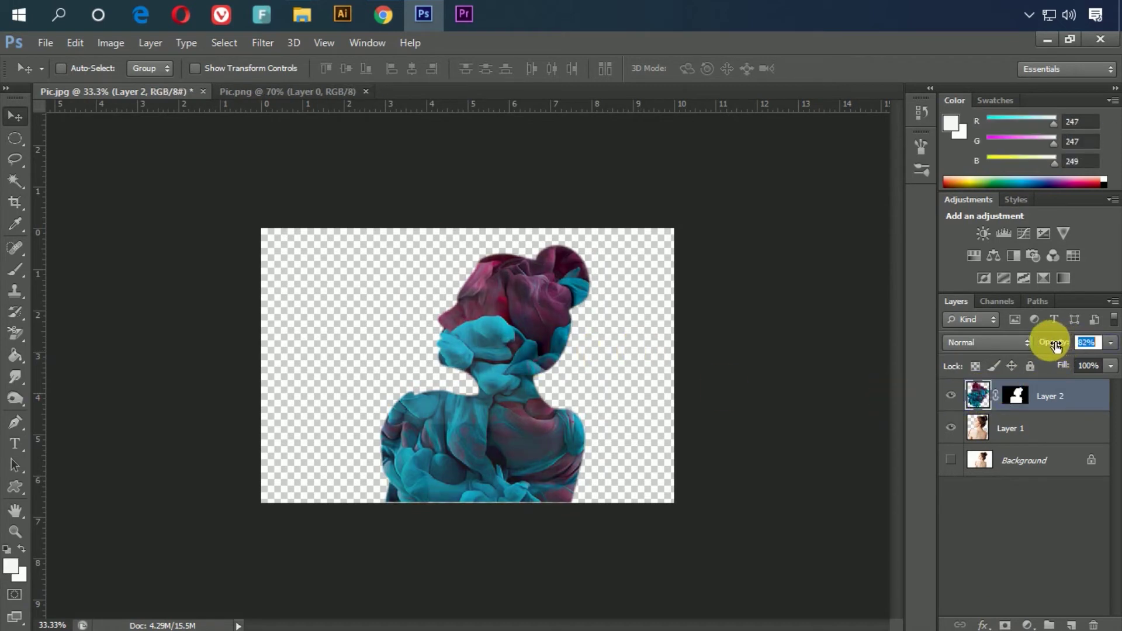
{"action": "left_click", "coordinate": [1028, 430]}
{"action": "left_click", "coordinate": [1028, 460]}
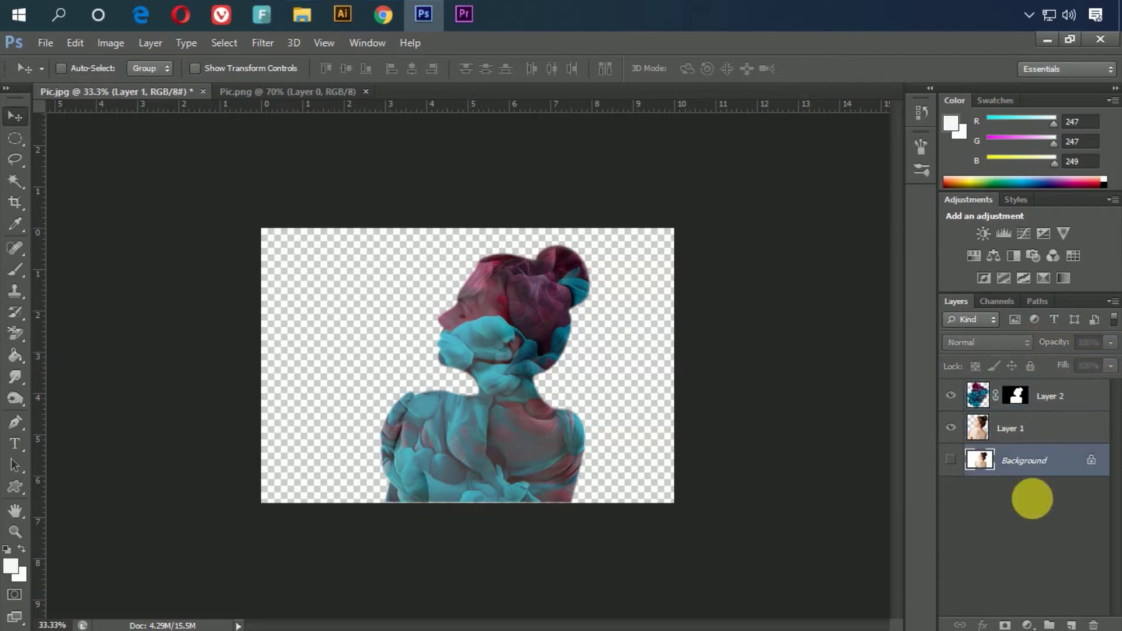
- Add Layer 3 above Background and fill it with teal sampled from the ink
{"action": "left_click", "coordinate": [1071, 624]}
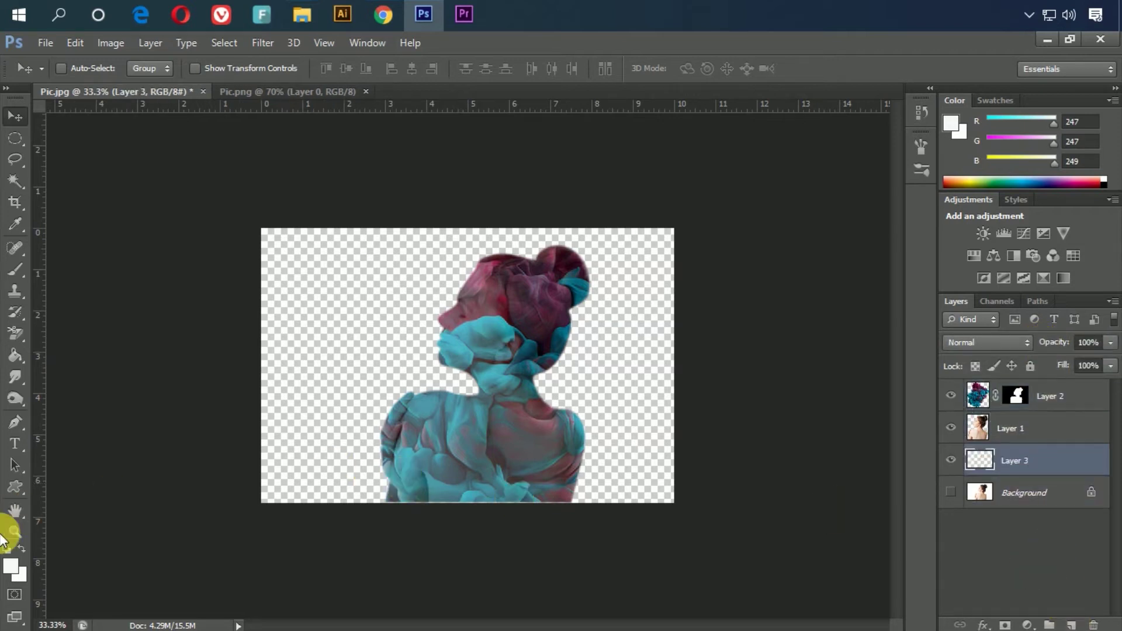
{"action": "left_click", "coordinate": [12, 567]}
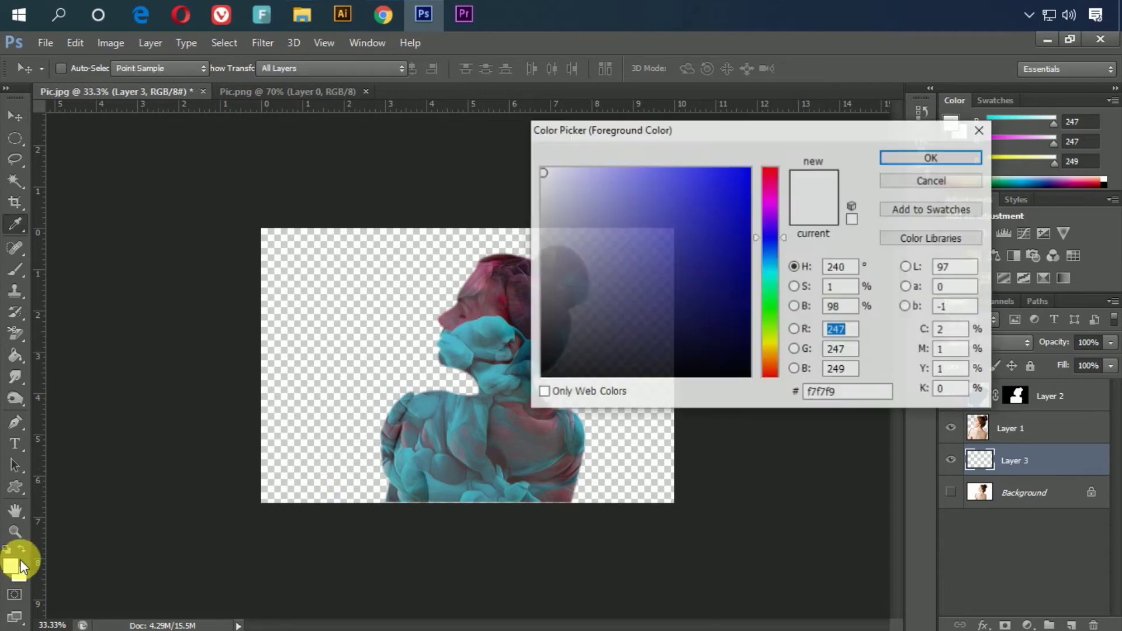
{"action": "left_click", "coordinate": [492, 337]}
{"action": "left_click", "coordinate": [902, 158]}
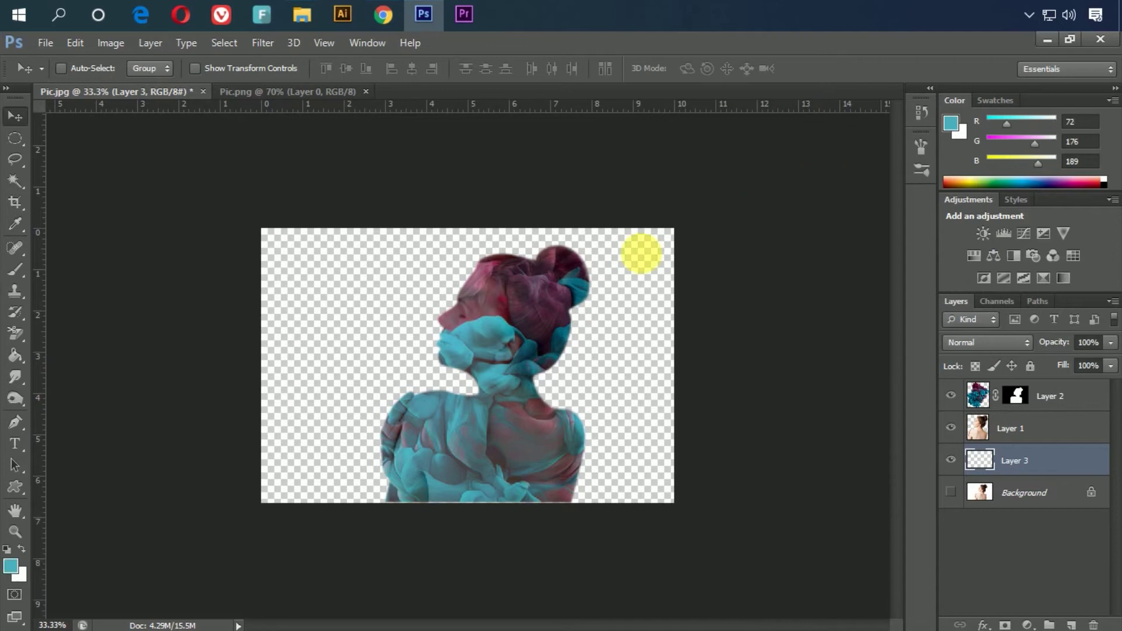
{"action": "left_click", "coordinate": [16, 355]}
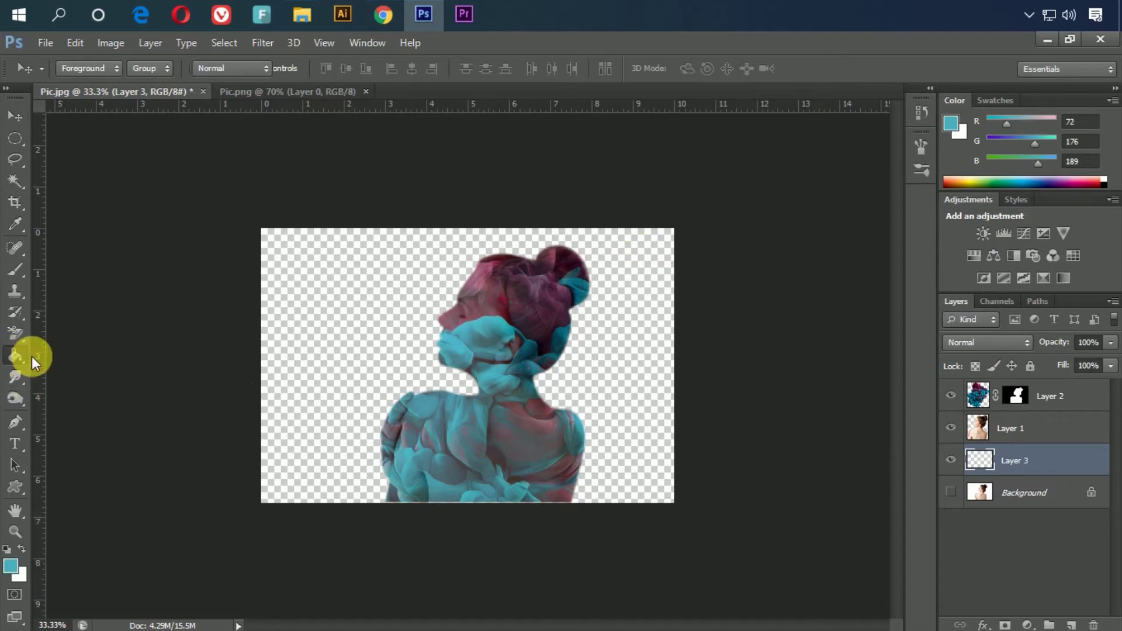
{"action": "left_click", "coordinate": [367, 326]}
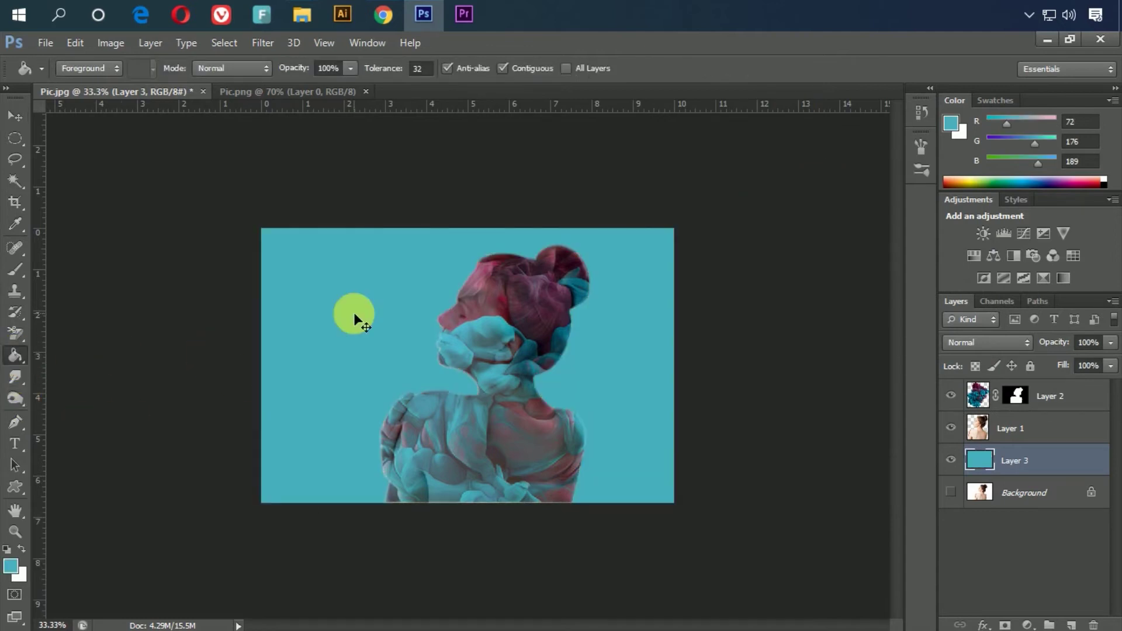
{"action": "key", "text": "ctrl+0"}
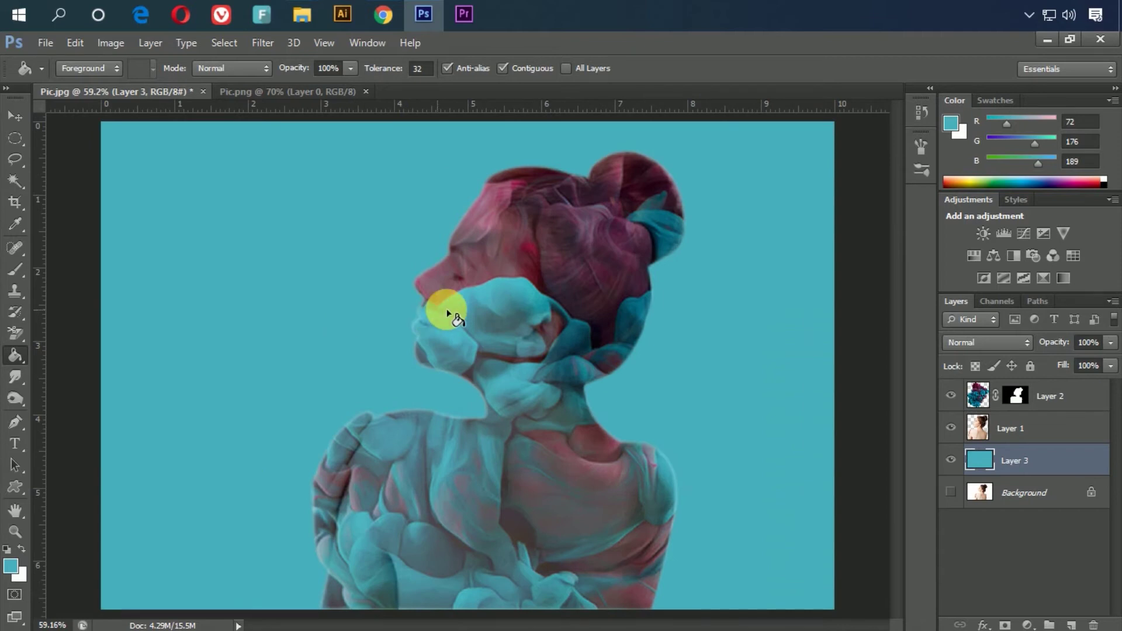
{"action": "left_click", "coordinate": [12, 119]}
{"action": "left_click", "coordinate": [987, 429]}
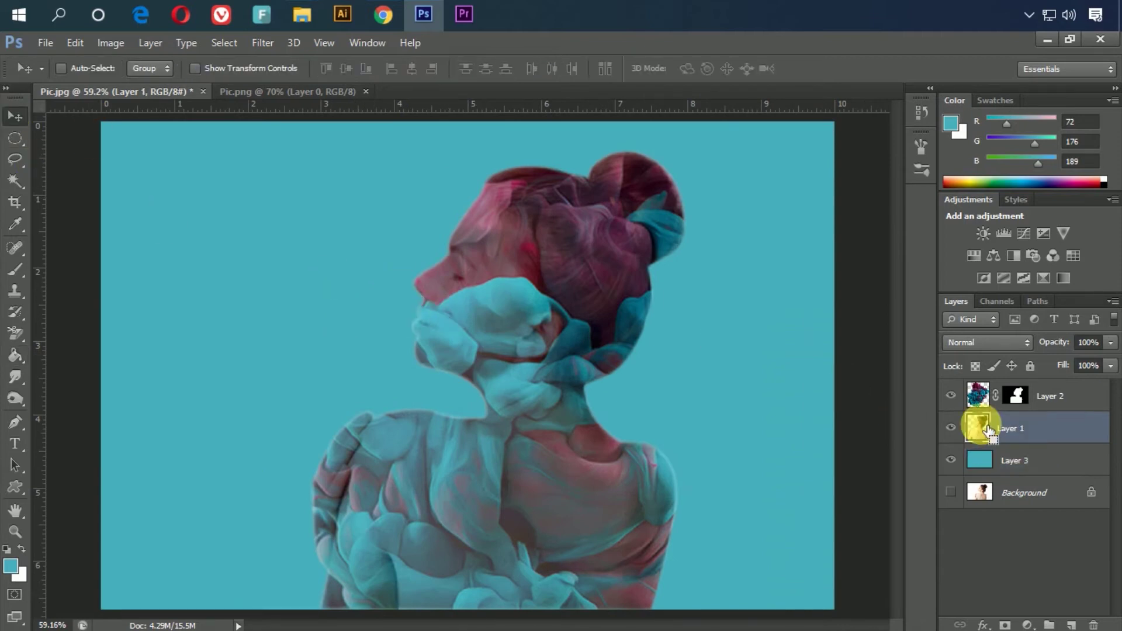
- Fill the woman's selection with black on a new Layer 4 above the teal layer
{"action": "left_click", "coordinate": [980, 426], "text": "ctrl"}
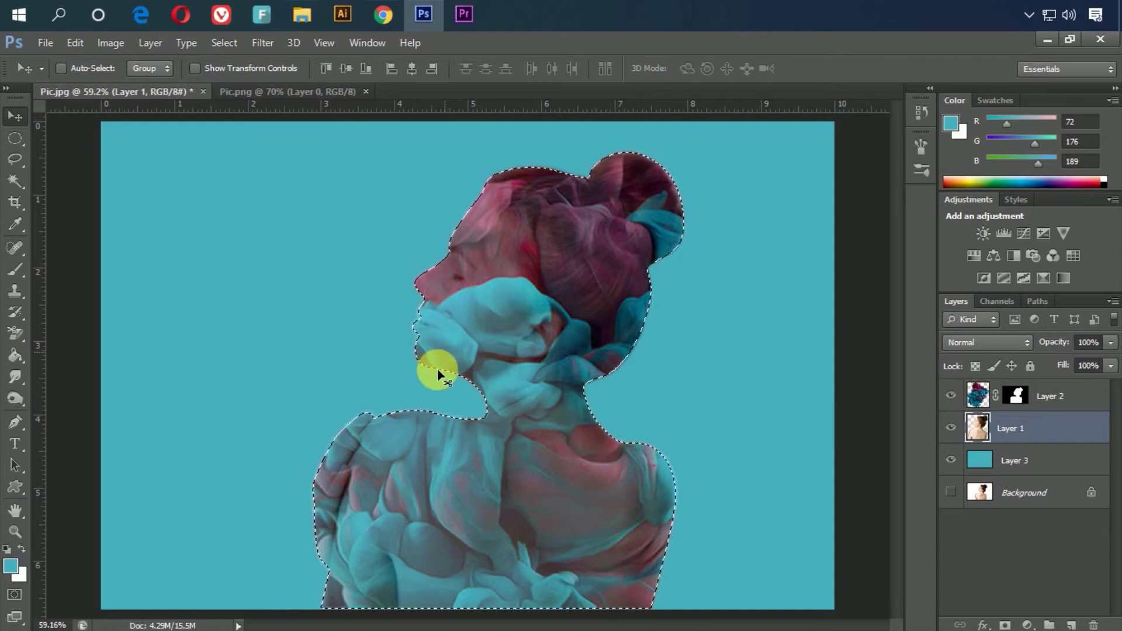
{"action": "left_click", "coordinate": [997, 462]}
{"action": "left_click", "coordinate": [1071, 624]}
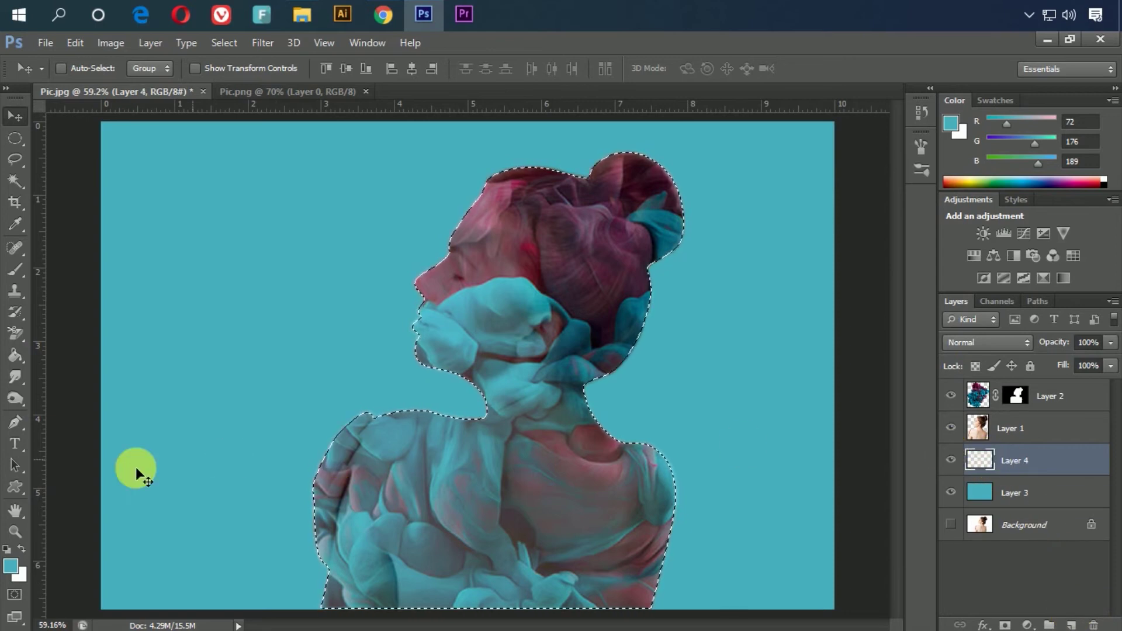
{"action": "left_click", "coordinate": [5, 548]}
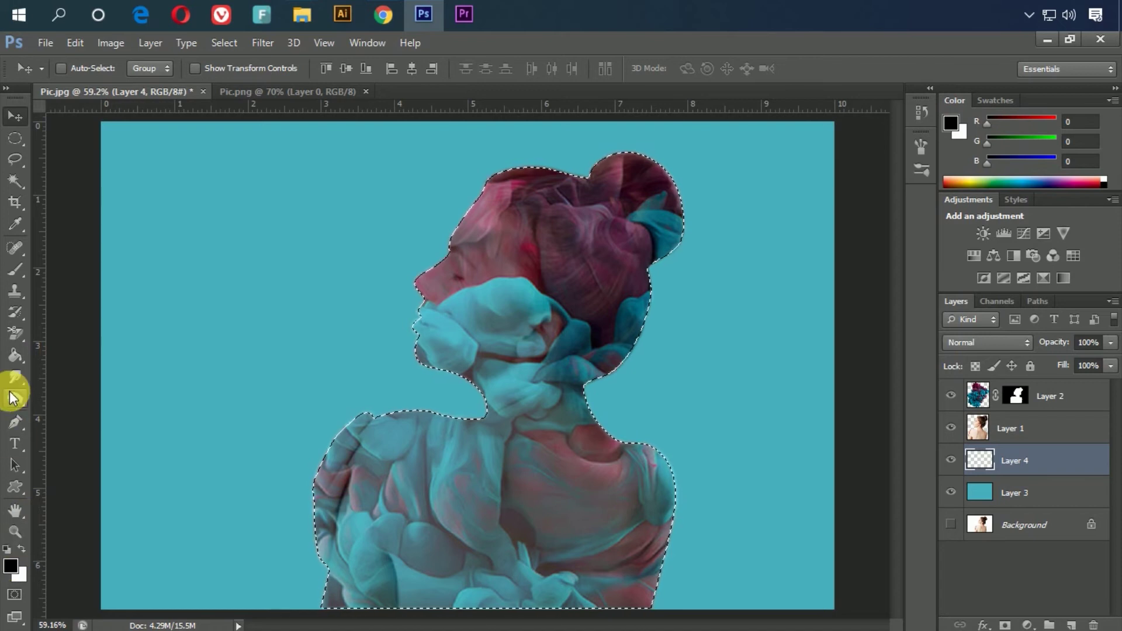
{"action": "left_click", "coordinate": [17, 355]}
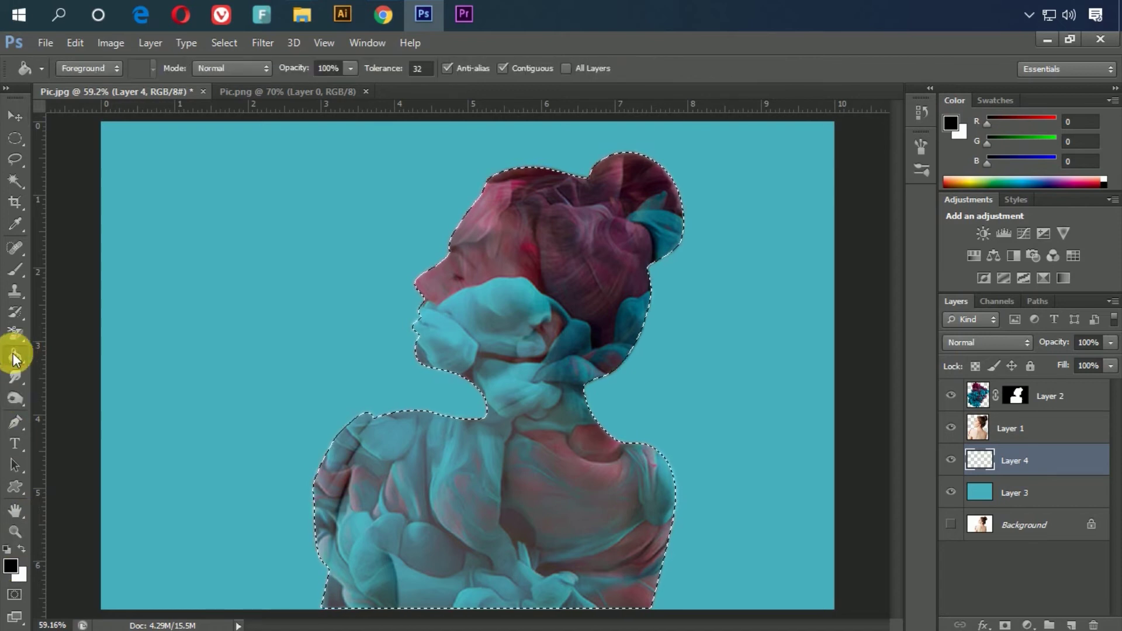
{"action": "left_click", "coordinate": [483, 344]}
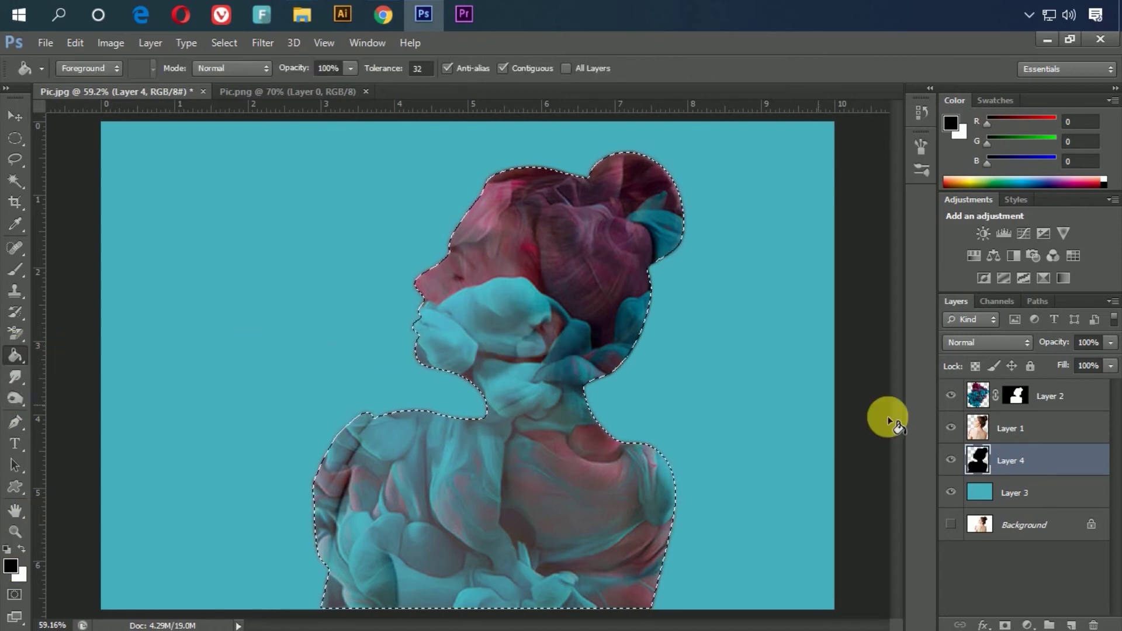
- Hide Layer 1 and Layer 2, then deselect to leave the black silhouette
{"action": "left_click", "coordinate": [951, 428]}
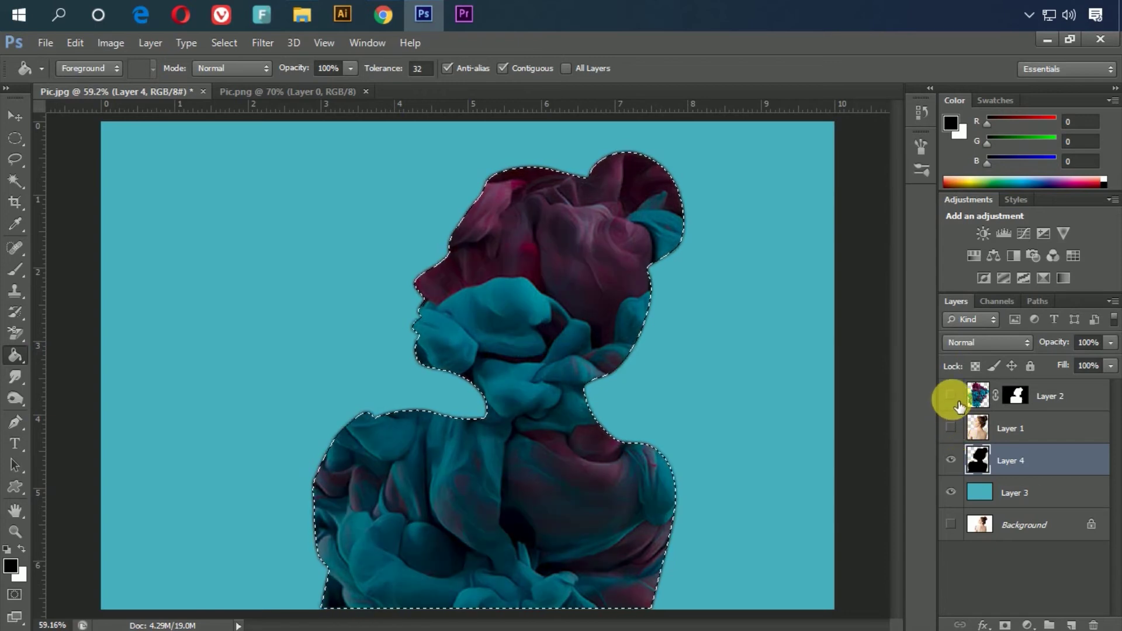
{"action": "left_click", "coordinate": [951, 397]}
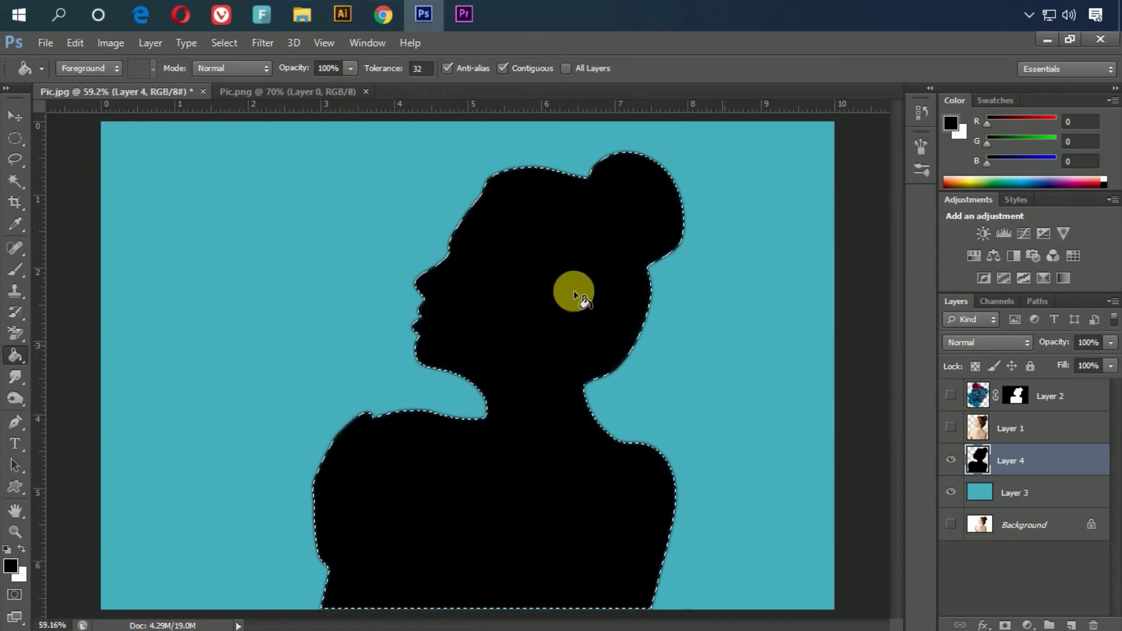
{"action": "left_click", "coordinate": [229, 43]}
{"action": "left_click", "coordinate": [228, 43]}
{"action": "left_click", "coordinate": [237, 76]}
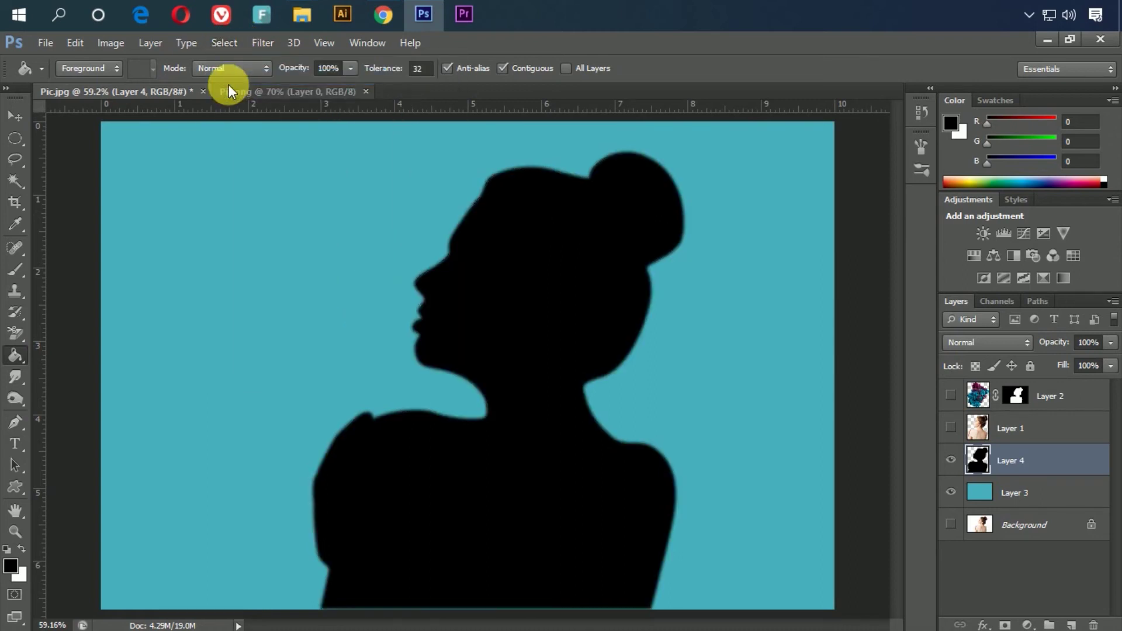
{"action": "left_click", "coordinate": [261, 42]}
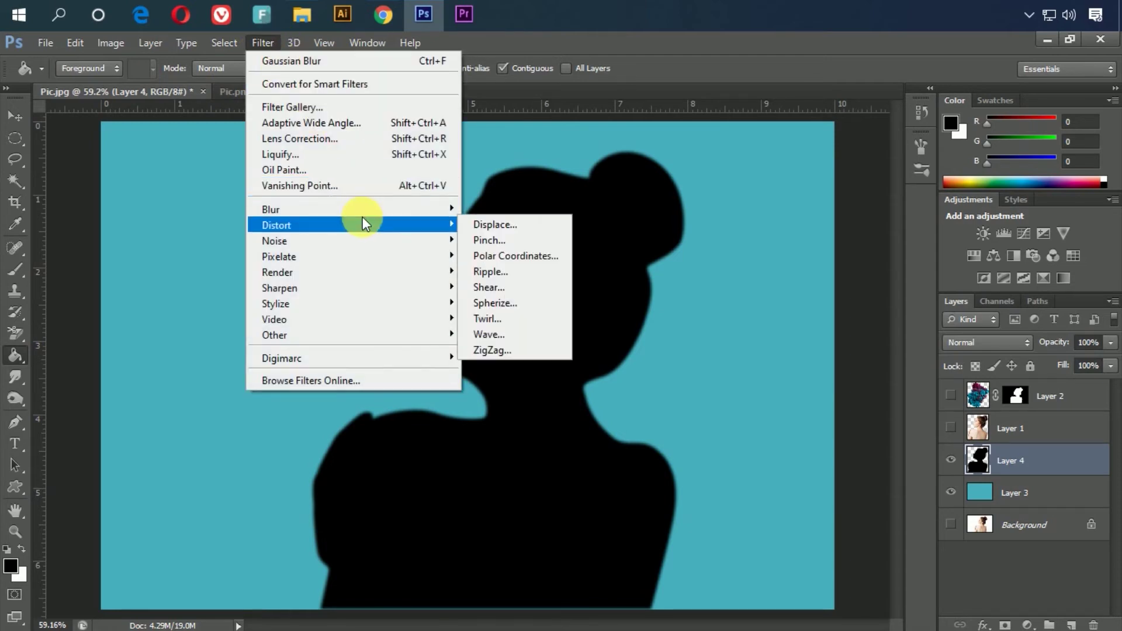
{"action": "mouse_move", "coordinate": [270, 209]}
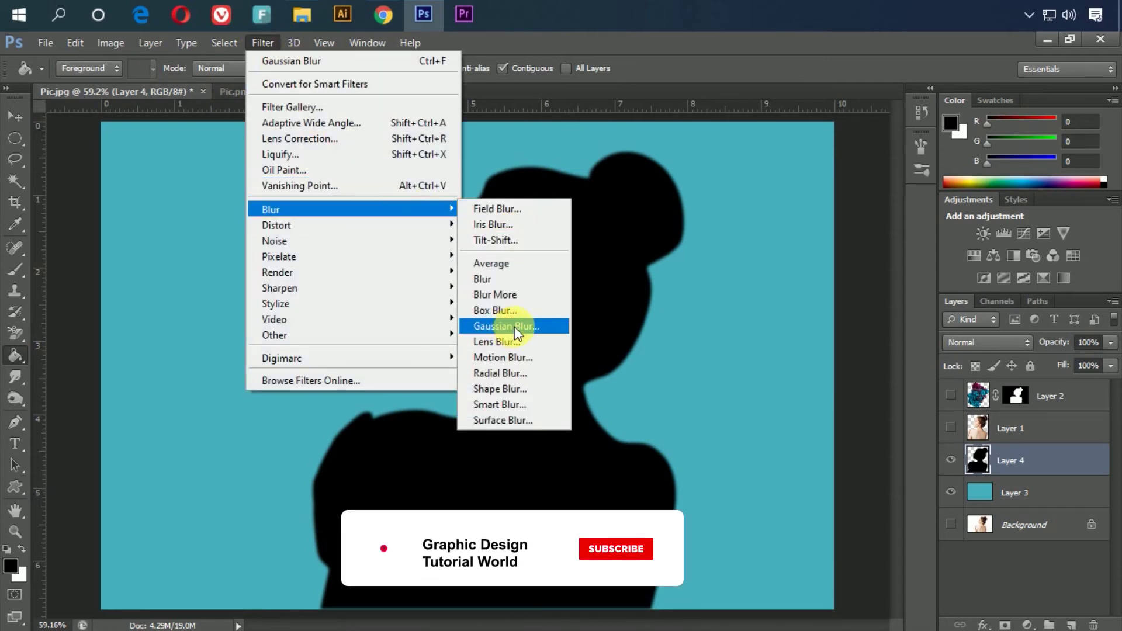
- Blur the black silhouette on Layer 4 with a 7.6-pixel Gaussian blur
{"action": "left_click", "coordinate": [516, 327]}
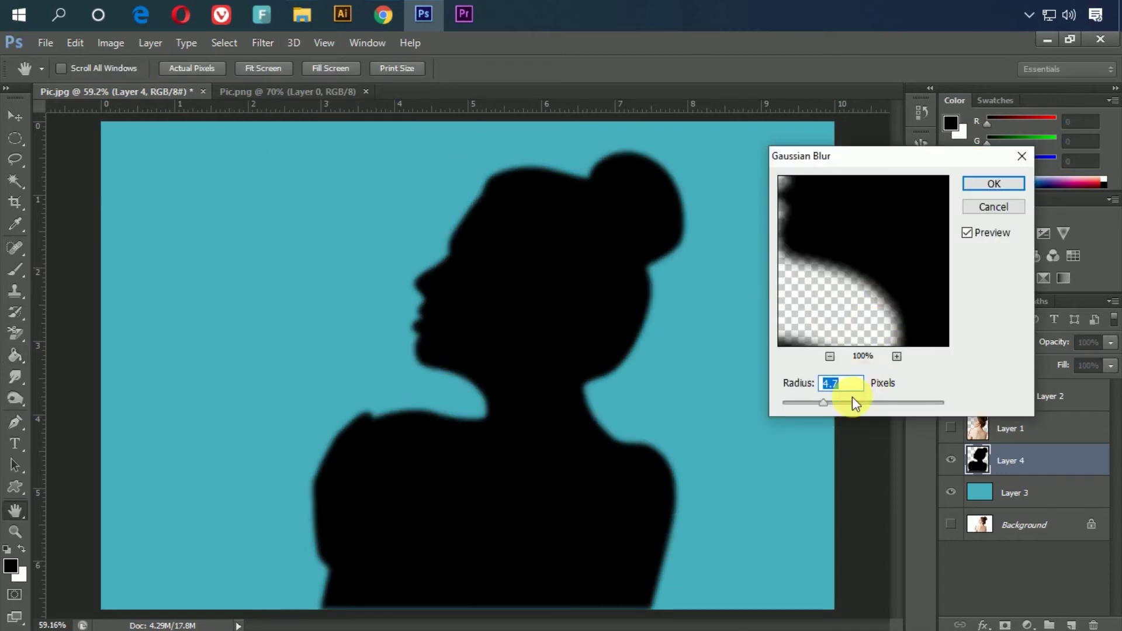
{"action": "left_click_drag", "start_coordinate": [825, 405], "coordinate": [837, 403]}
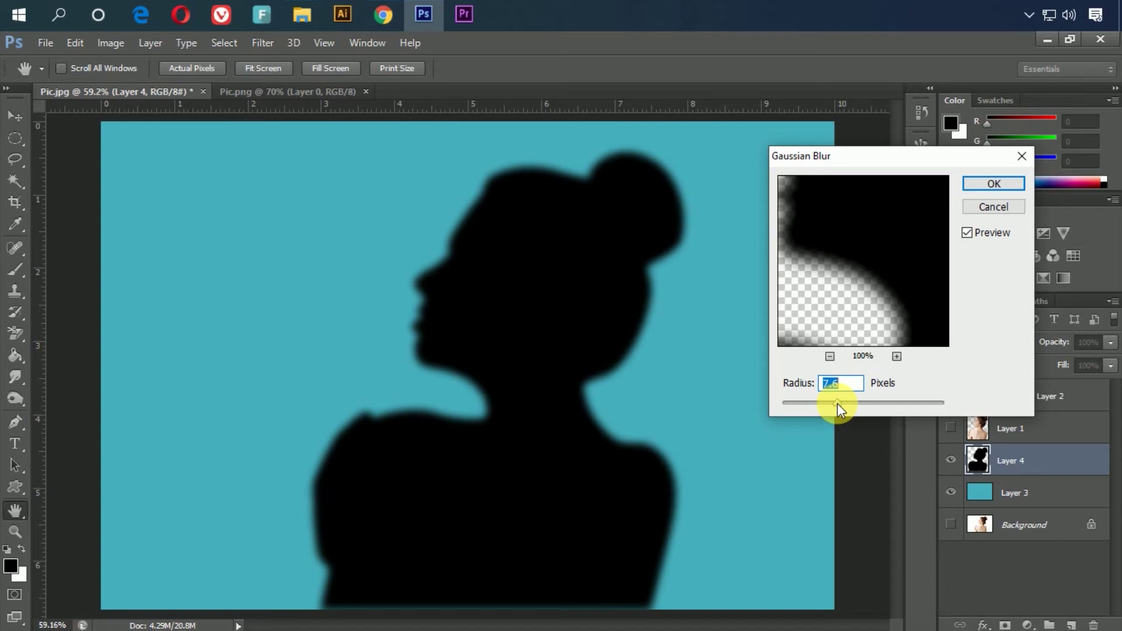
{"action": "left_click", "coordinate": [993, 183]}
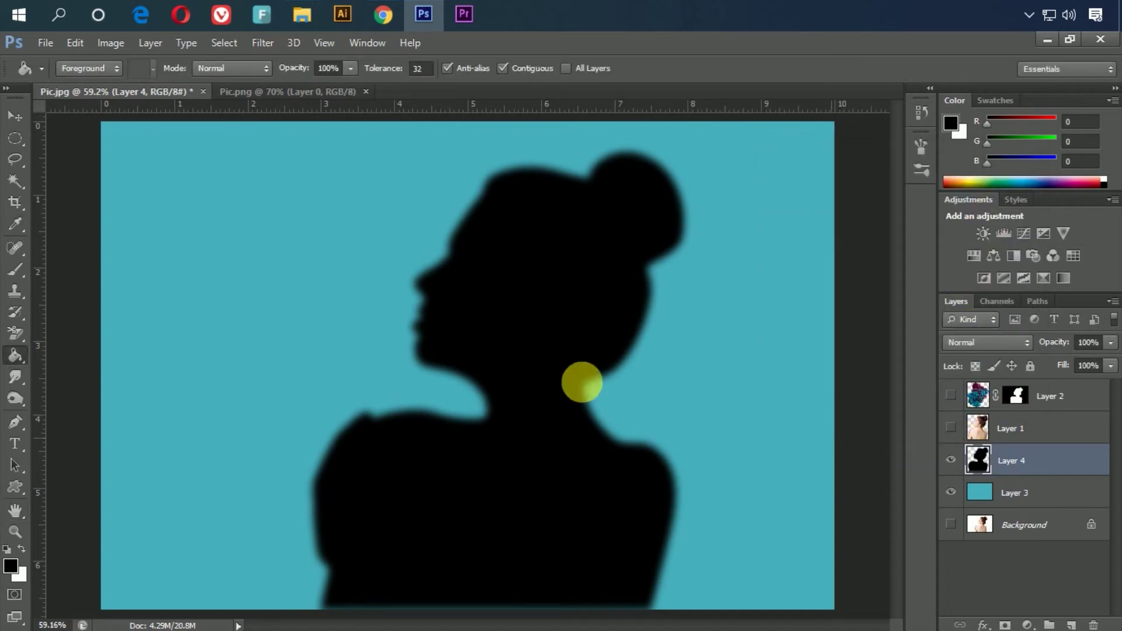
- Show Layers 1 and 2 again and set the silhouette Layer 4 to 67% opacity
{"action": "left_click", "coordinate": [11, 125]}
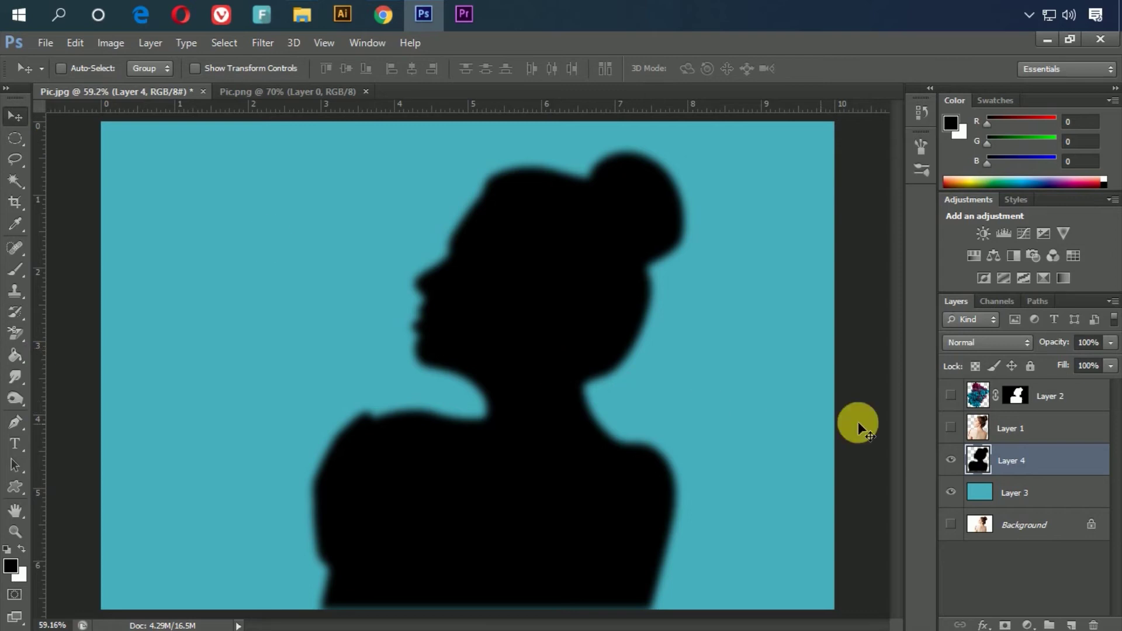
{"action": "left_click", "coordinate": [951, 396]}
{"action": "left_click", "coordinate": [950, 428]}
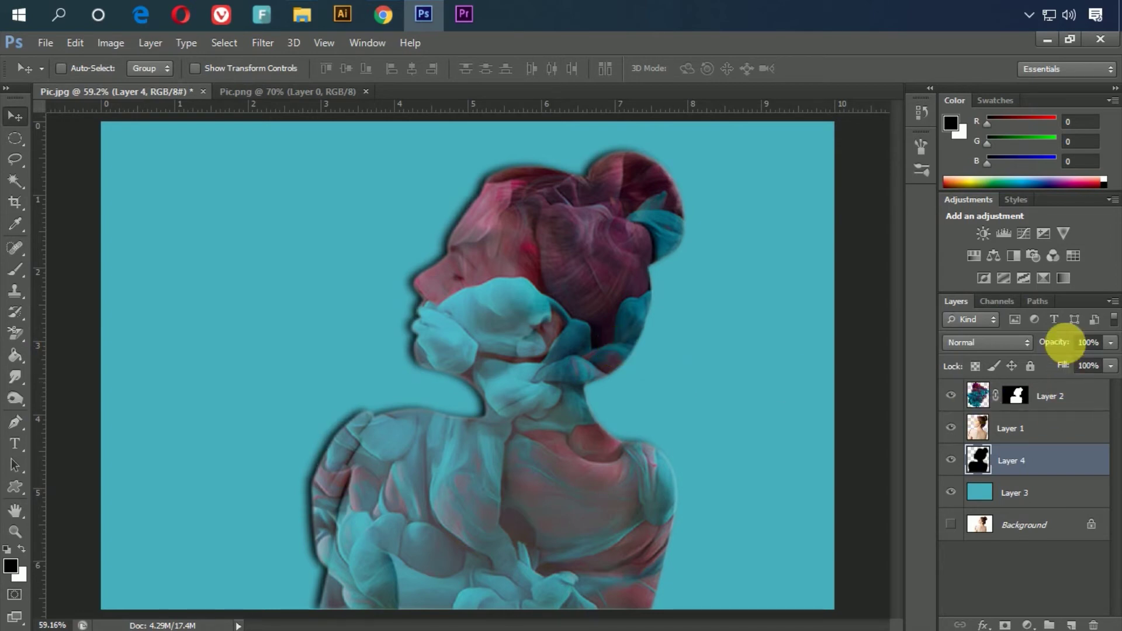
{"action": "left_click_drag", "start_coordinate": [1062, 343], "coordinate": [1056, 349]}
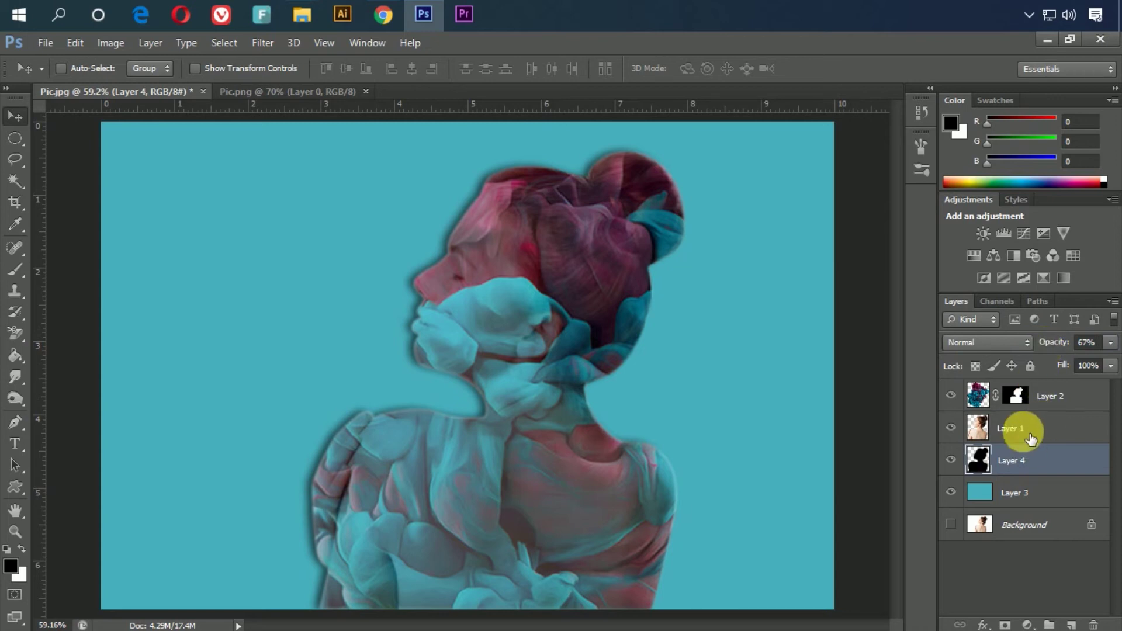
{"action": "left_click", "coordinate": [993, 403], "text": "ctrl"}
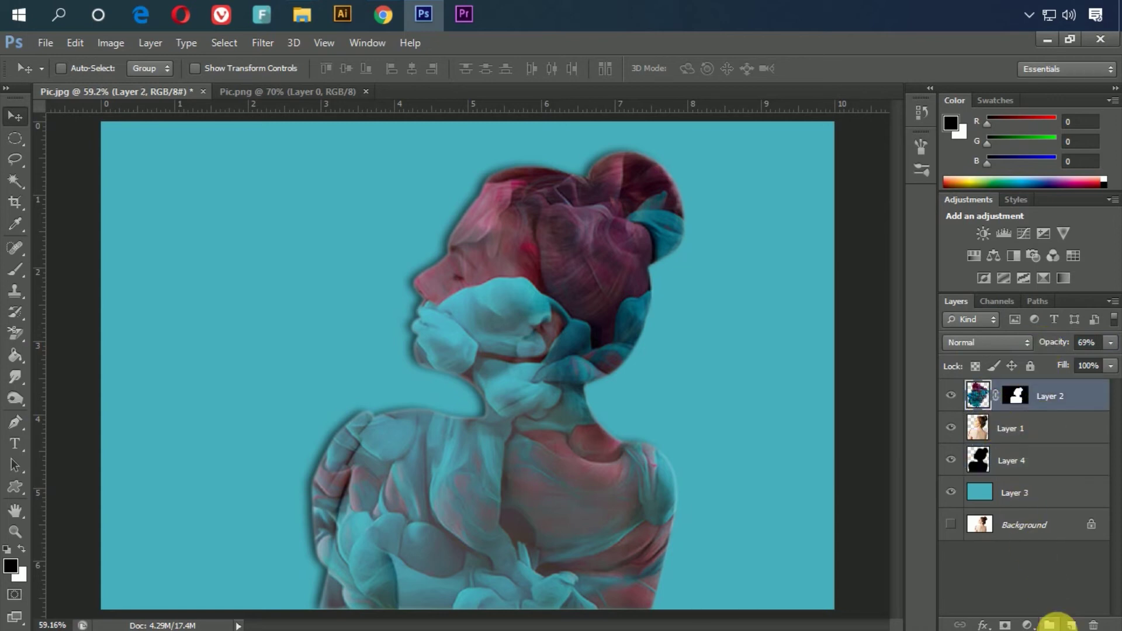
{"action": "left_click", "coordinate": [1027, 624]}
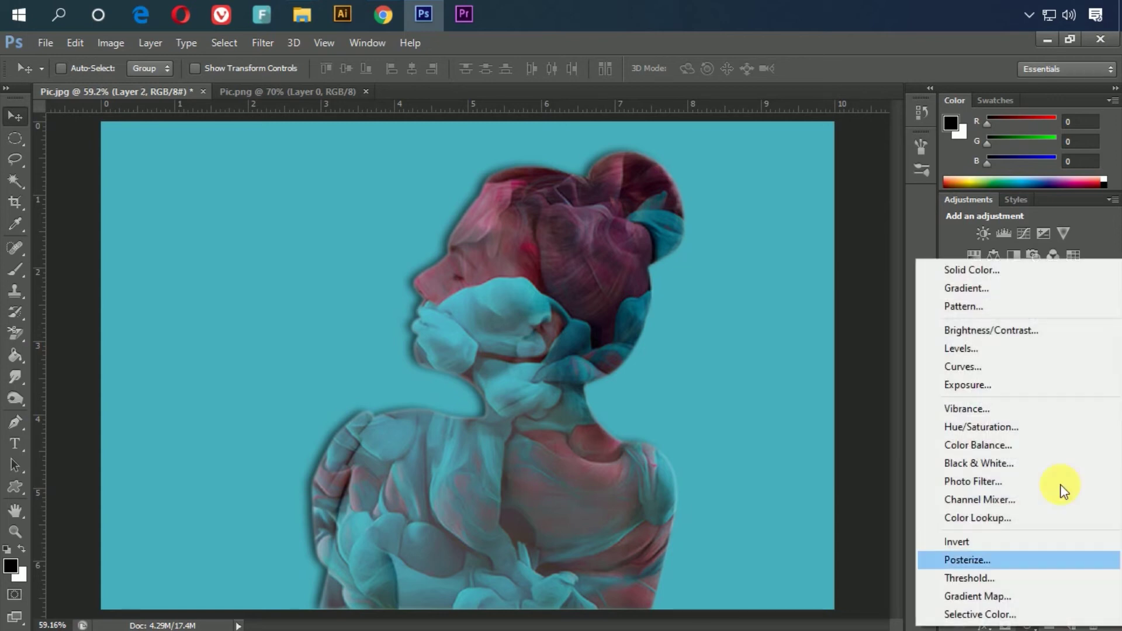
- Add a Brightness/Contrast adjustment raising the whole image's brightness to 38
{"action": "left_click", "coordinate": [1013, 330]}
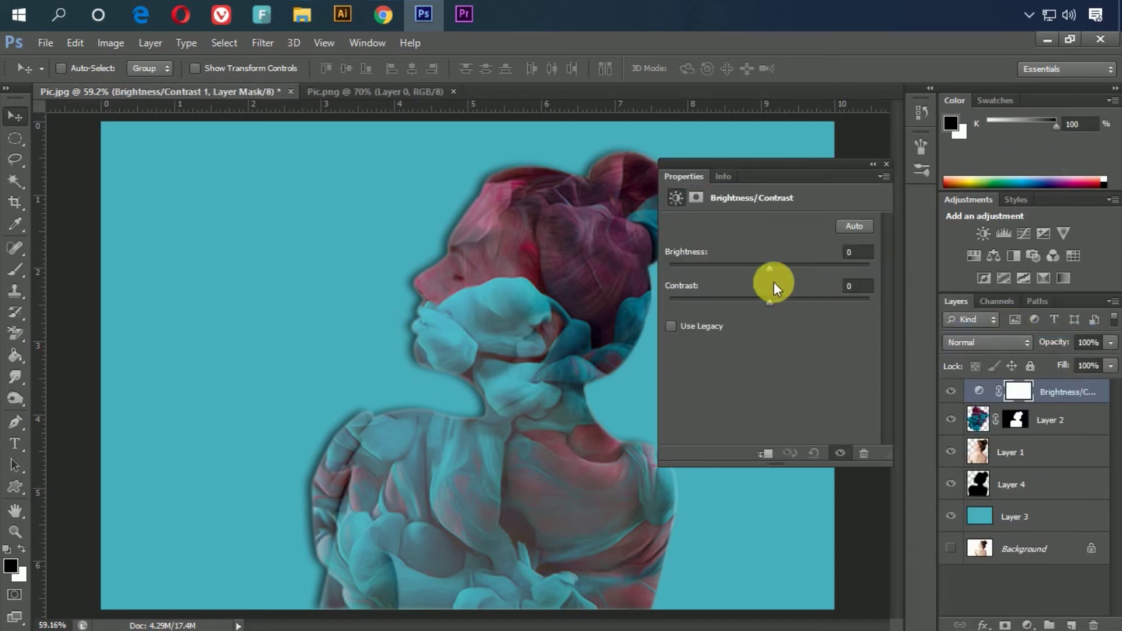
{"action": "left_click_drag", "start_coordinate": [769, 267], "coordinate": [790, 267]}
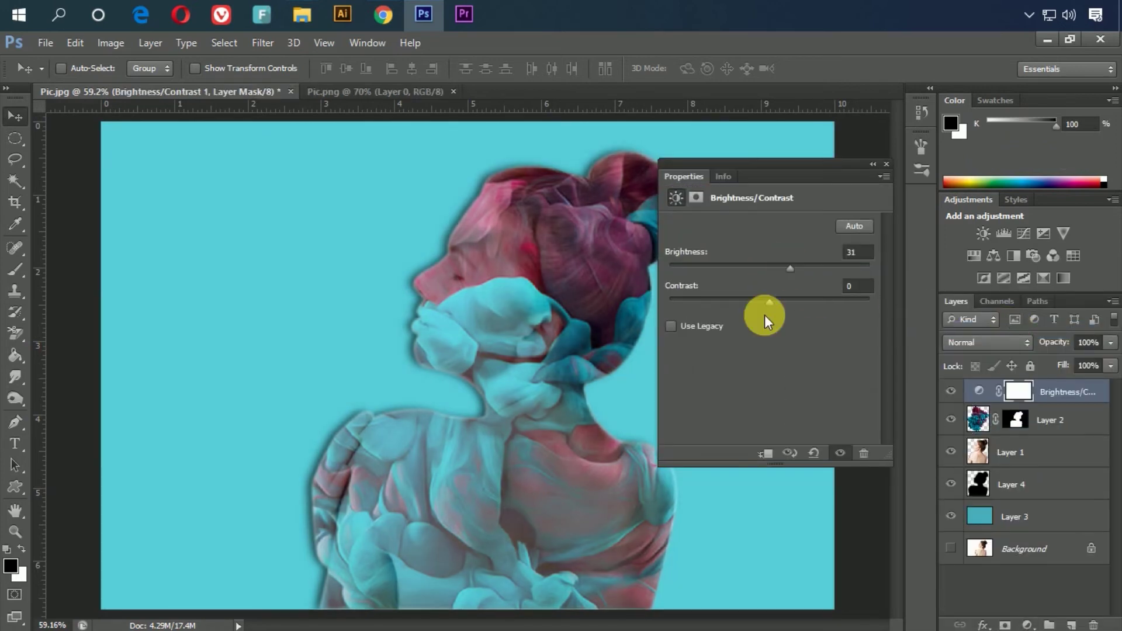
{"action": "left_click_drag", "start_coordinate": [789, 268], "coordinate": [791, 267]}
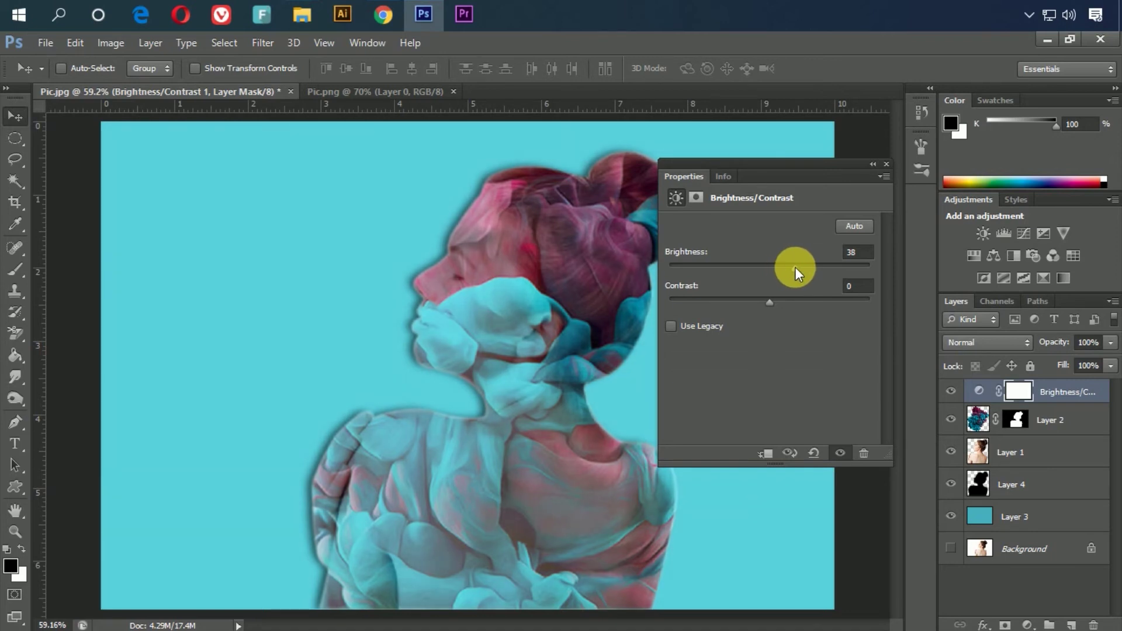
{"action": "left_click", "coordinate": [887, 165]}
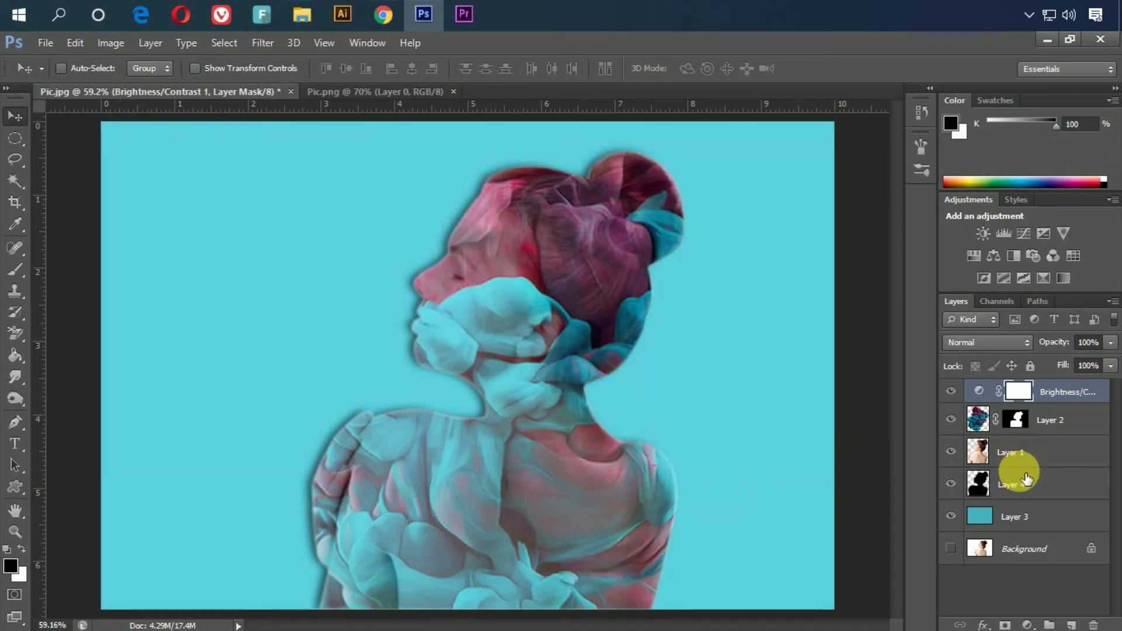
- Add a second Brightness/Contrast adjustment clipped to Layer 1 with brightness 47
{"action": "left_click", "coordinate": [1013, 456]}
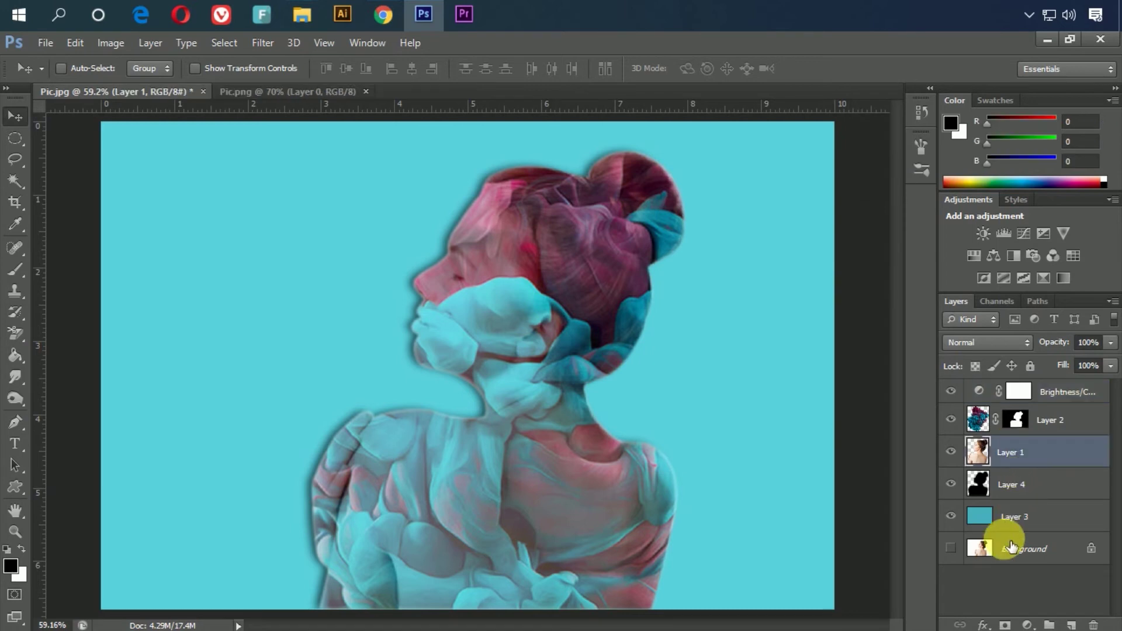
{"action": "left_click", "coordinate": [1029, 625]}
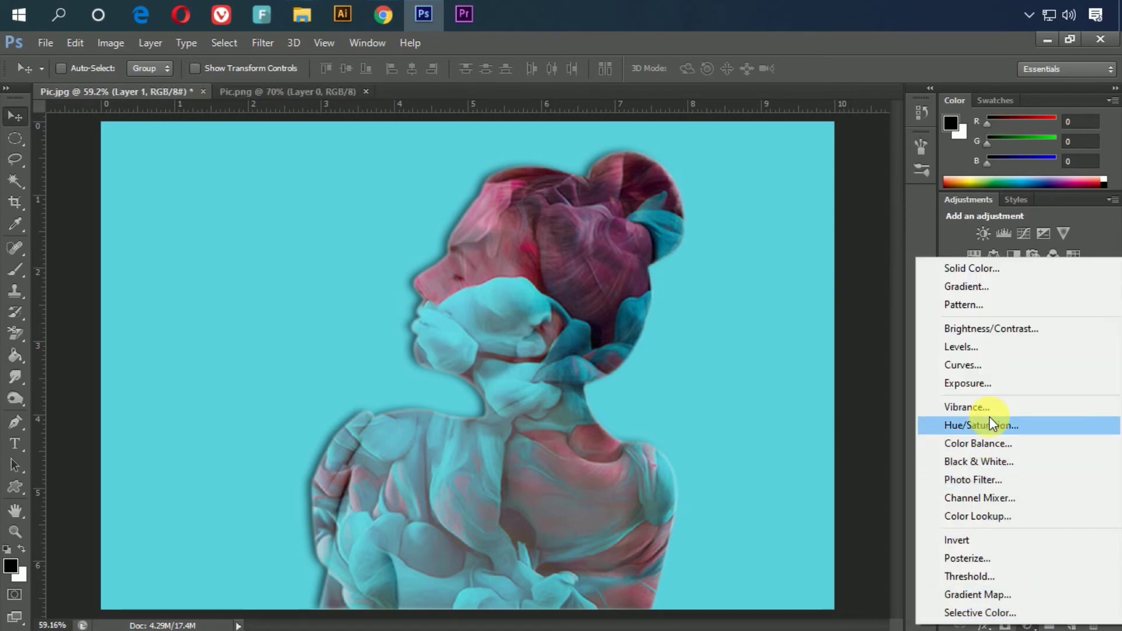
{"action": "left_click", "coordinate": [992, 336]}
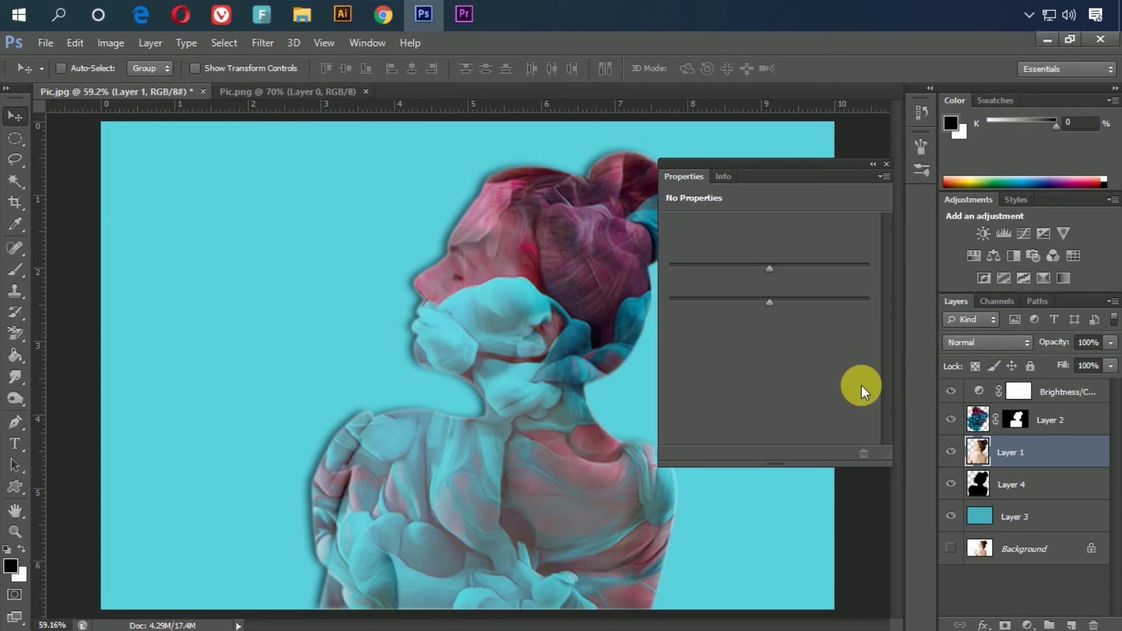
{"action": "left_click", "coordinate": [767, 456]}
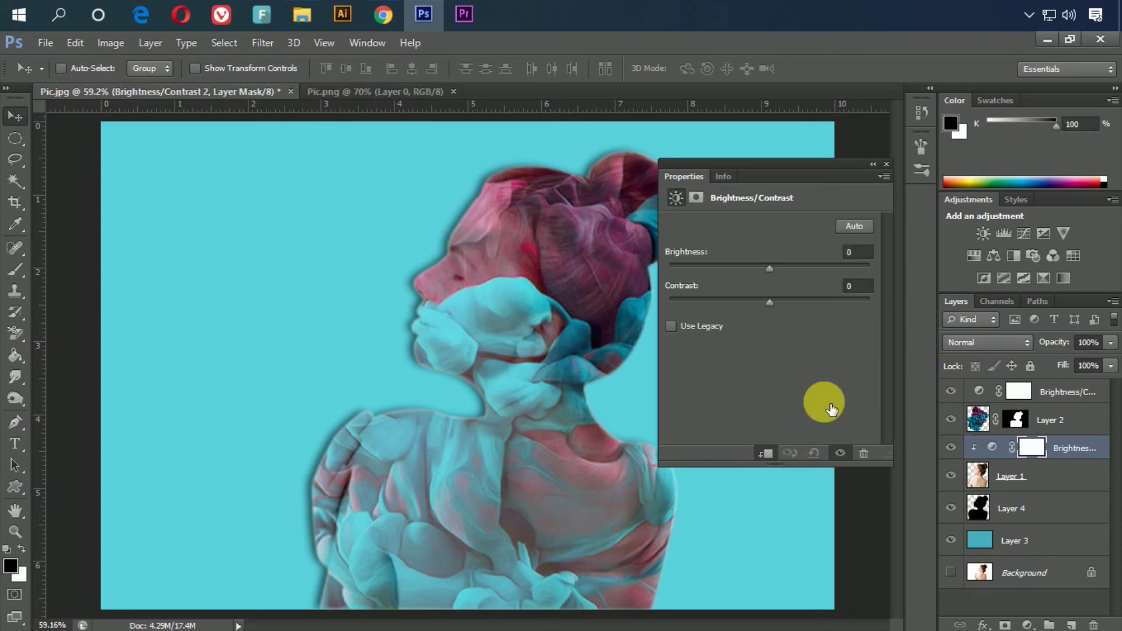
{"action": "left_click_drag", "start_coordinate": [770, 275], "coordinate": [790, 267]}
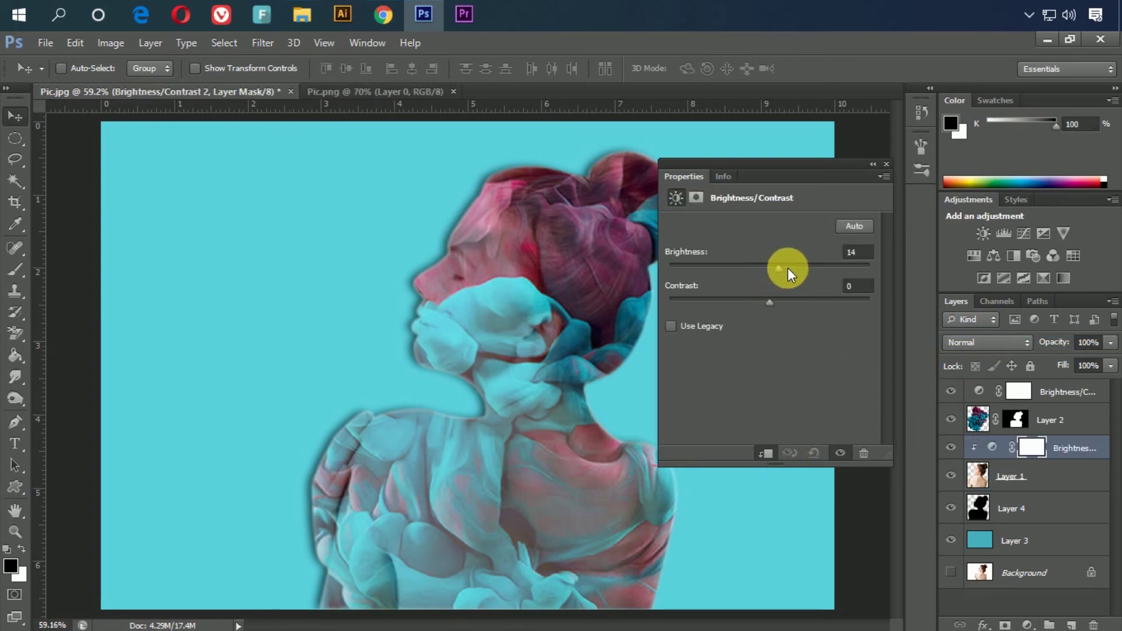
{"action": "left_click_drag", "start_coordinate": [794, 268], "coordinate": [800, 271]}
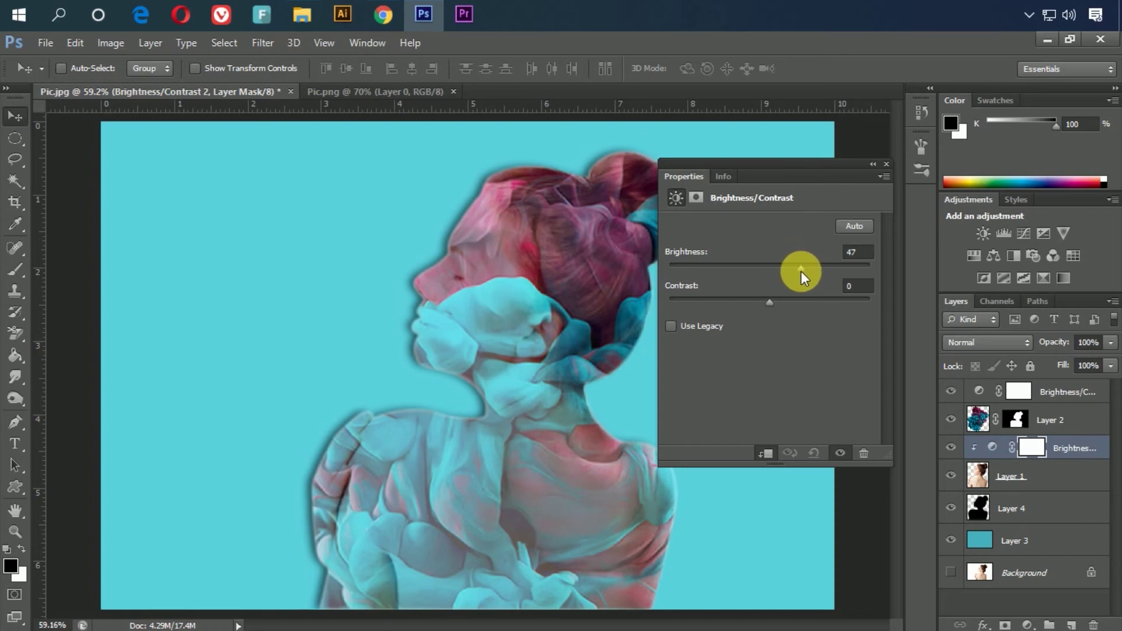
{"action": "left_click", "coordinate": [886, 164]}
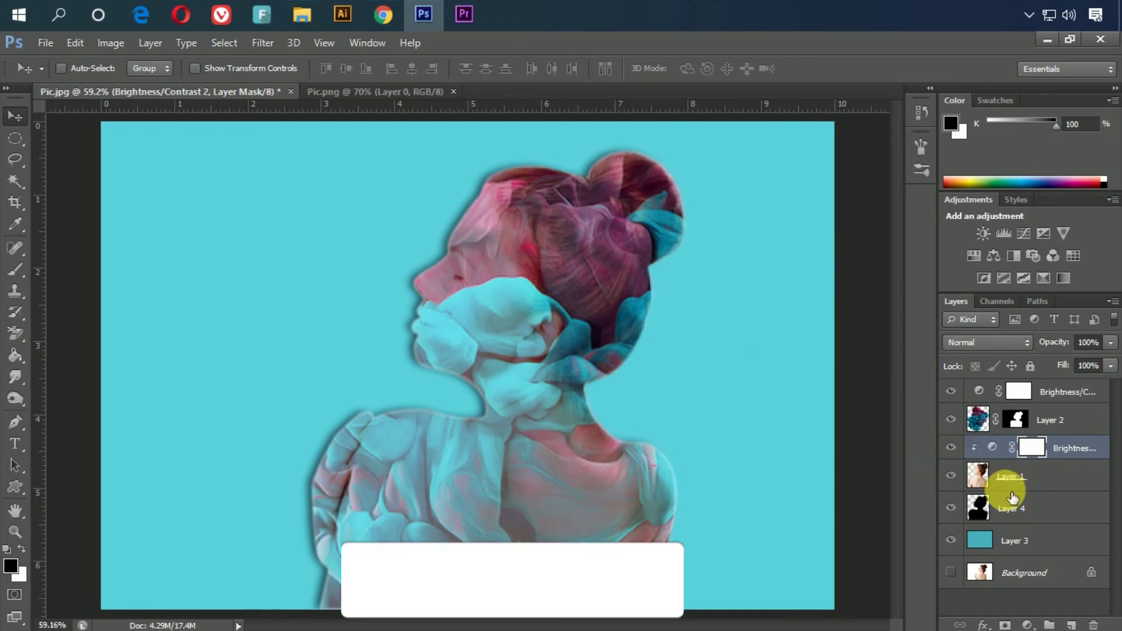
- Give Layer 2 a Multiply inner shadow: 75% opacity, 30° angle, distance 26, size 11
{"action": "left_click", "coordinate": [1078, 486]}
{"action": "left_click", "coordinate": [978, 419]}
{"action": "left_click", "coordinate": [984, 624]}
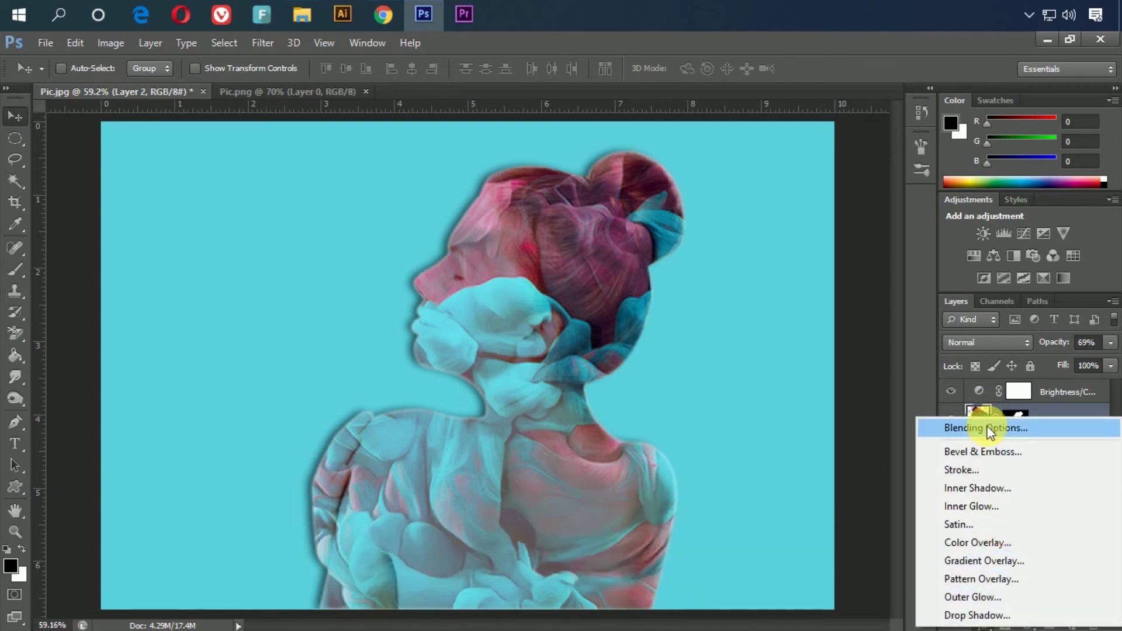
{"action": "left_click", "coordinate": [989, 428]}
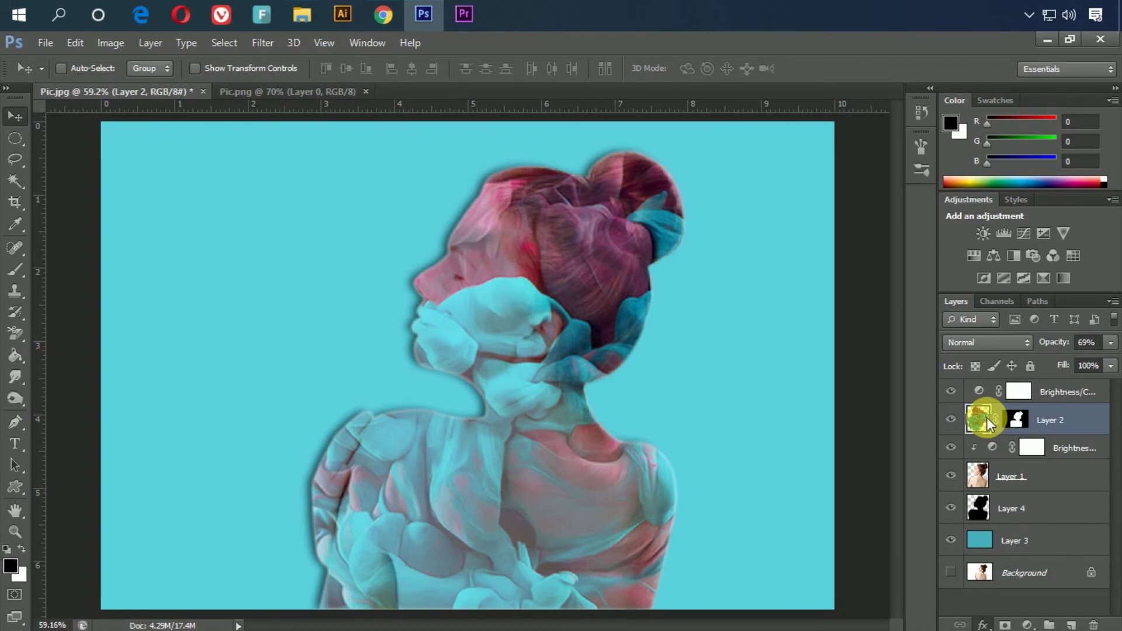
{"action": "double_click", "coordinate": [986, 417]}
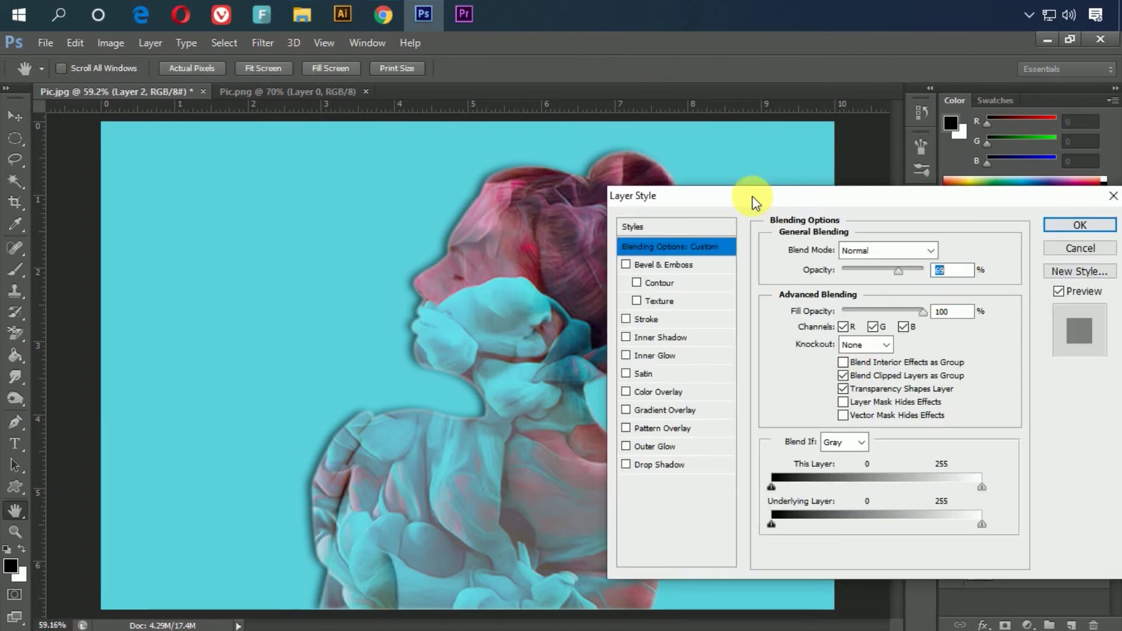
{"action": "left_click_drag", "start_coordinate": [752, 195], "coordinate": [858, 175]}
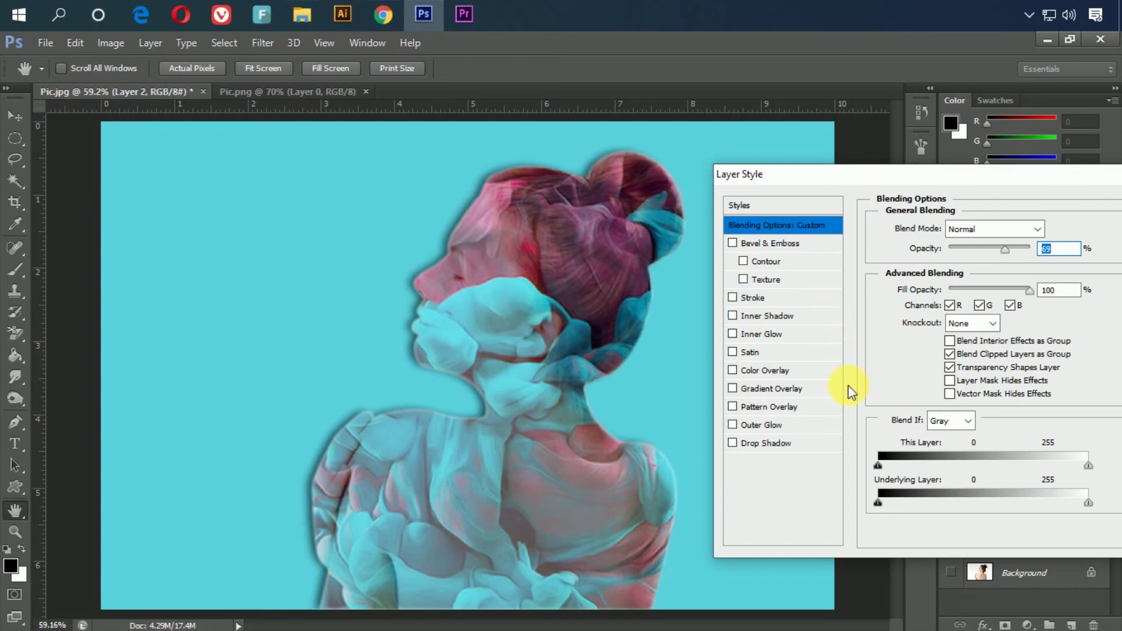
{"action": "left_click", "coordinate": [793, 318]}
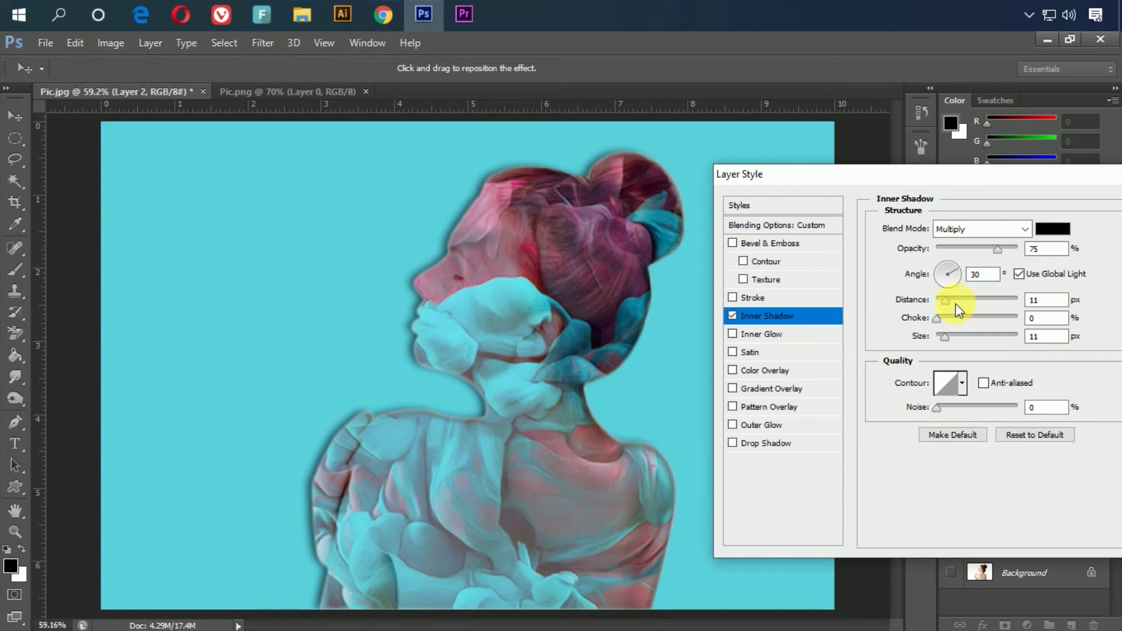
{"action": "left_click_drag", "start_coordinate": [958, 301], "coordinate": [962, 299]}
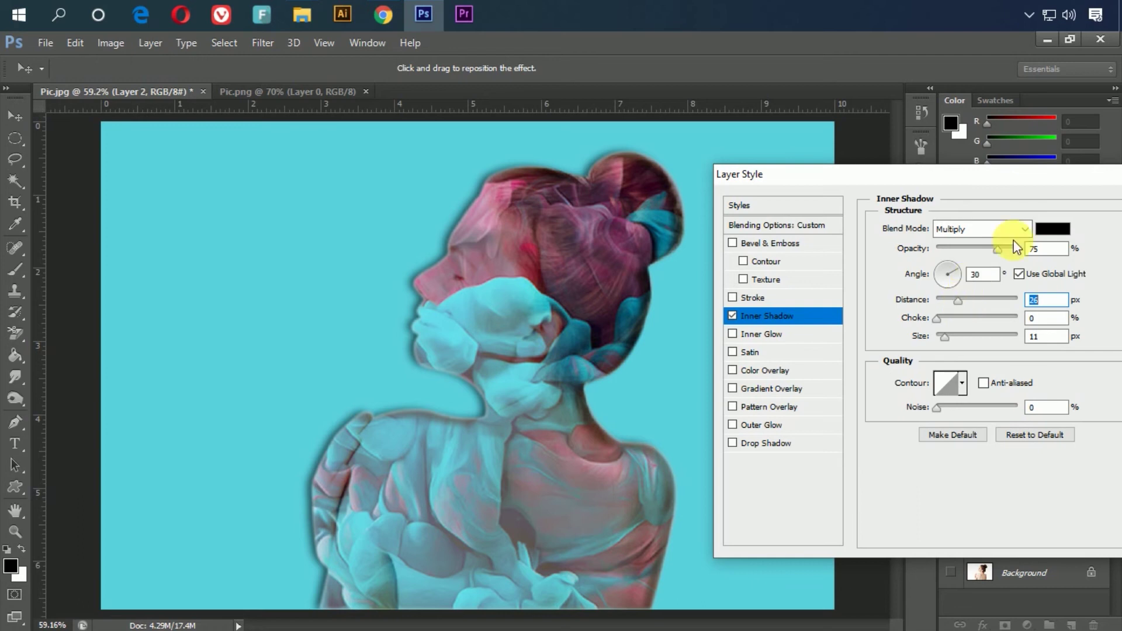
- Change the inner shadow colour to teal 007e83
{"action": "left_click", "coordinate": [1062, 235]}
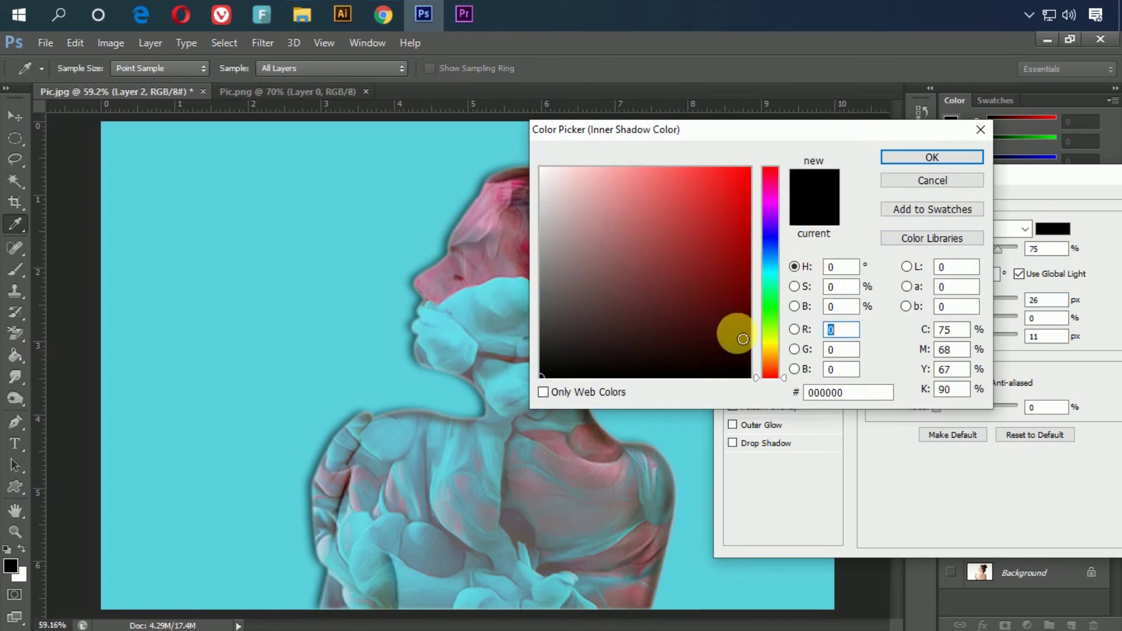
{"action": "left_click_drag", "start_coordinate": [736, 321], "coordinate": [751, 302]}
{"action": "left_click", "coordinate": [754, 299]}
{"action": "left_click", "coordinate": [759, 272]}
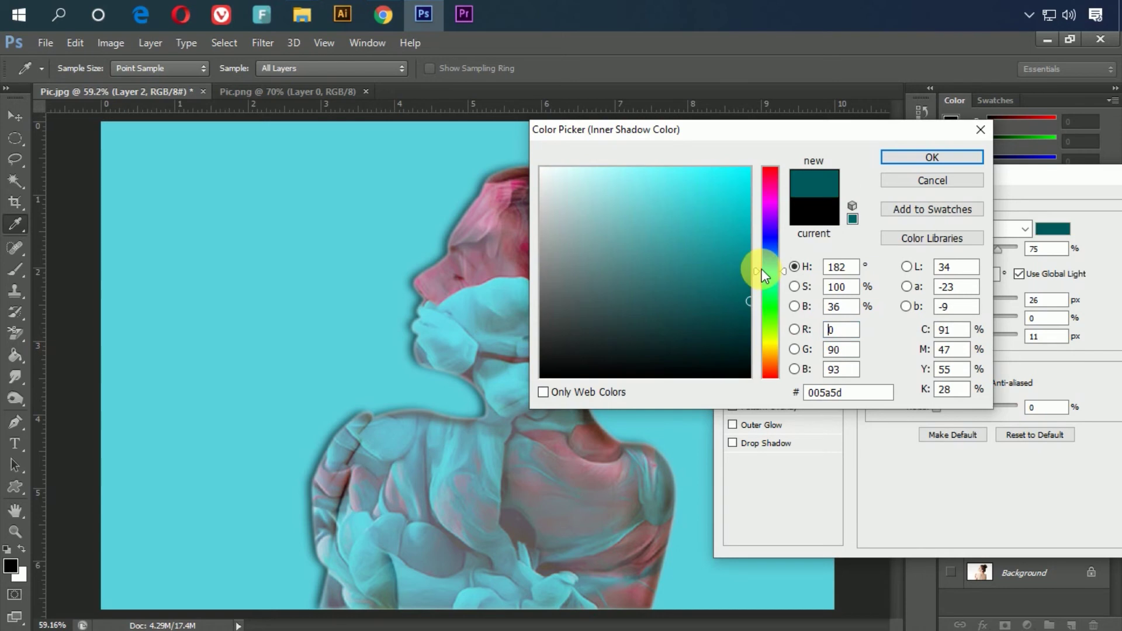
{"action": "left_click", "coordinate": [752, 271]}
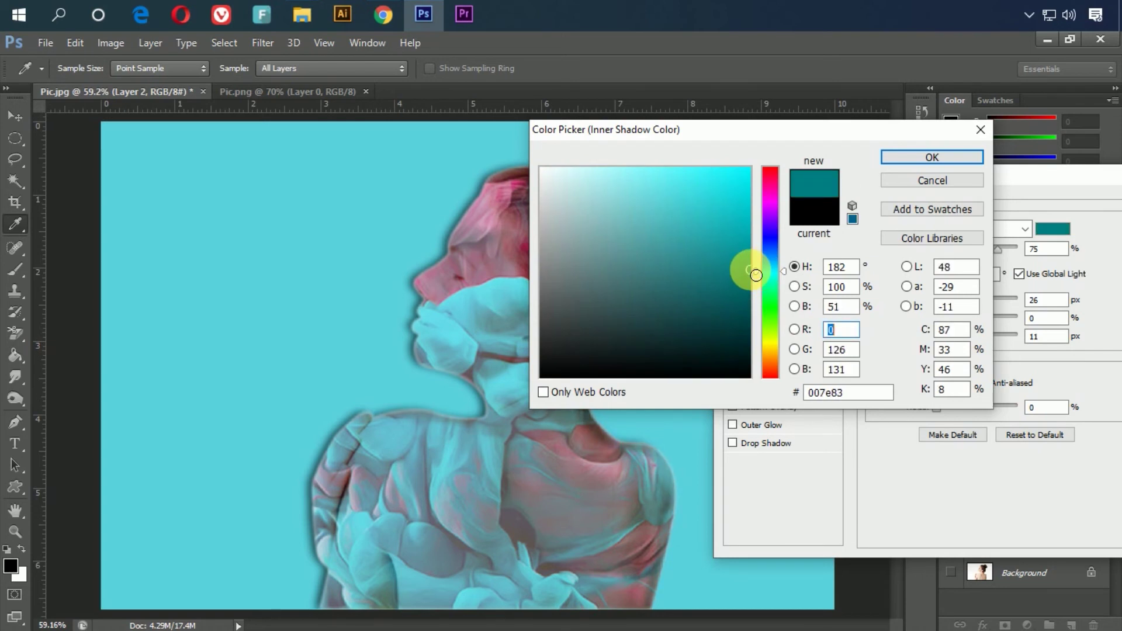
{"action": "left_click", "coordinate": [902, 155]}
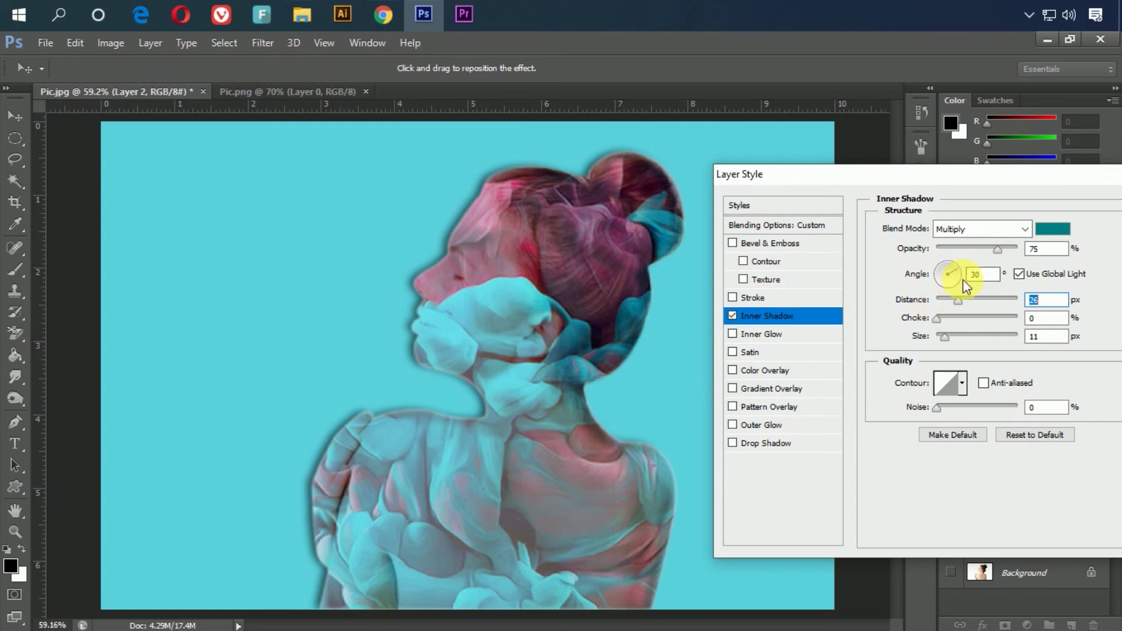
- Set the inner shadow distance to 31 px with zero choke and Linear contour, and apply it
{"action": "left_click", "coordinate": [962, 299]}
{"action": "left_click", "coordinate": [945, 317]}
{"action": "left_click_drag", "start_coordinate": [945, 319], "coordinate": [934, 318]}
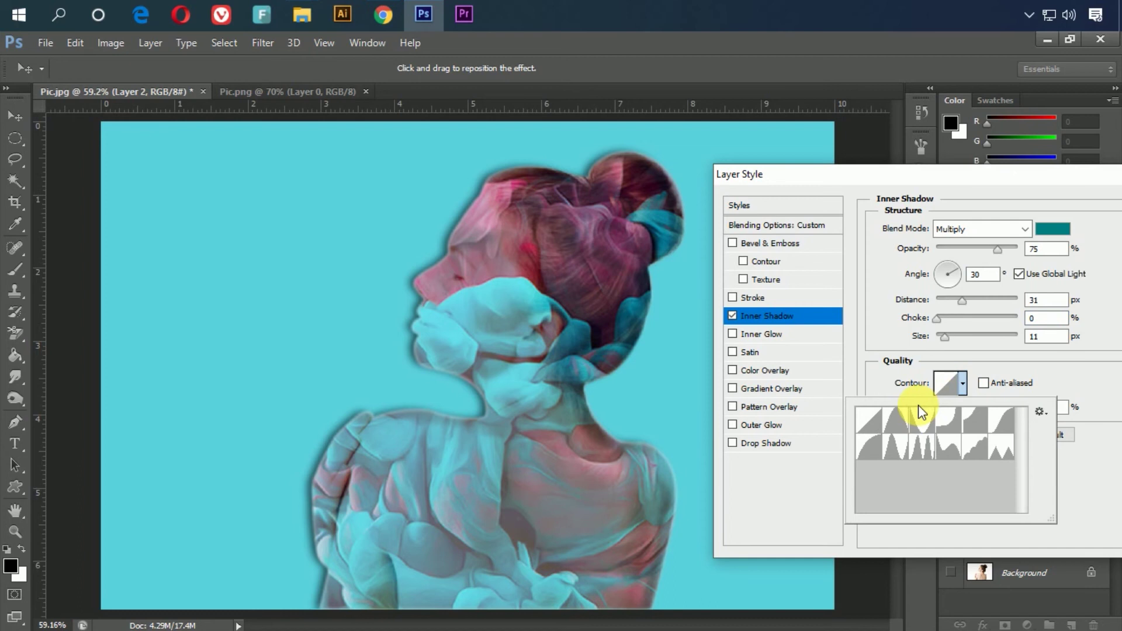
{"action": "left_click", "coordinate": [920, 417]}
{"action": "left_click", "coordinate": [897, 421]}
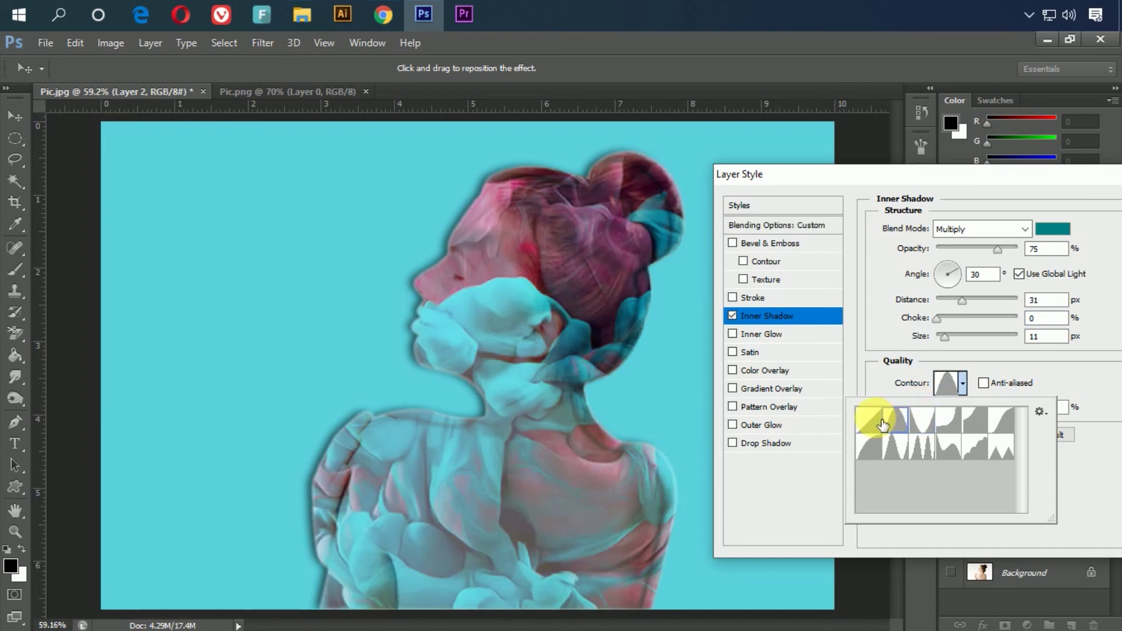
{"action": "left_click", "coordinate": [878, 420]}
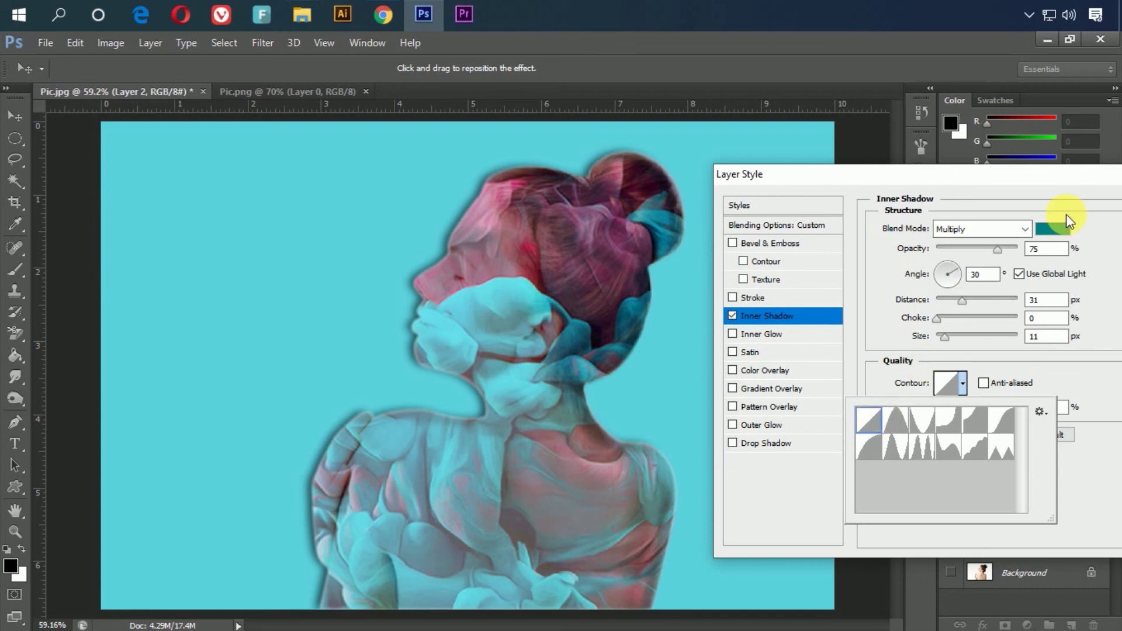
{"action": "left_click", "coordinate": [952, 182]}
{"action": "left_click_drag", "start_coordinate": [952, 181], "coordinate": [825, 181]}
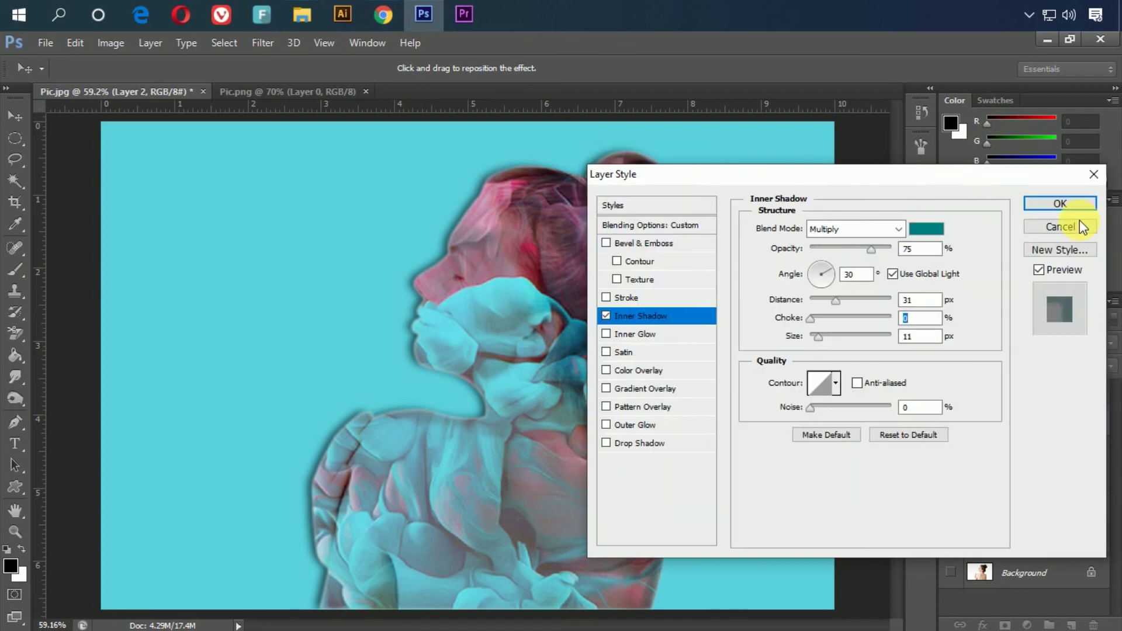
{"action": "left_click", "coordinate": [1070, 209]}
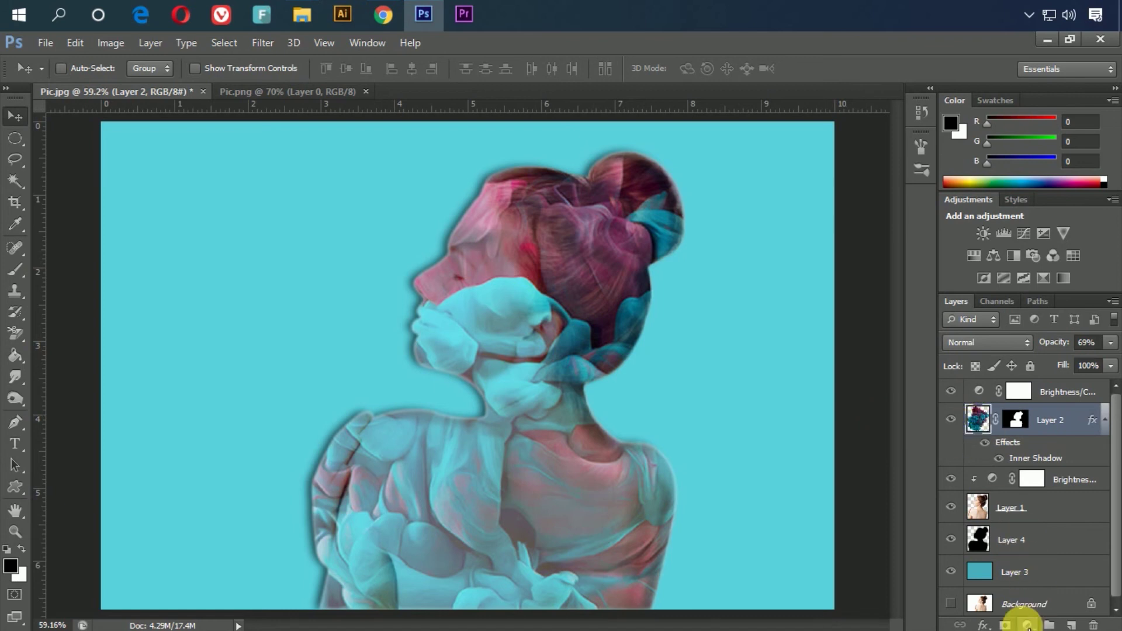
{"action": "left_click", "coordinate": [1029, 624]}
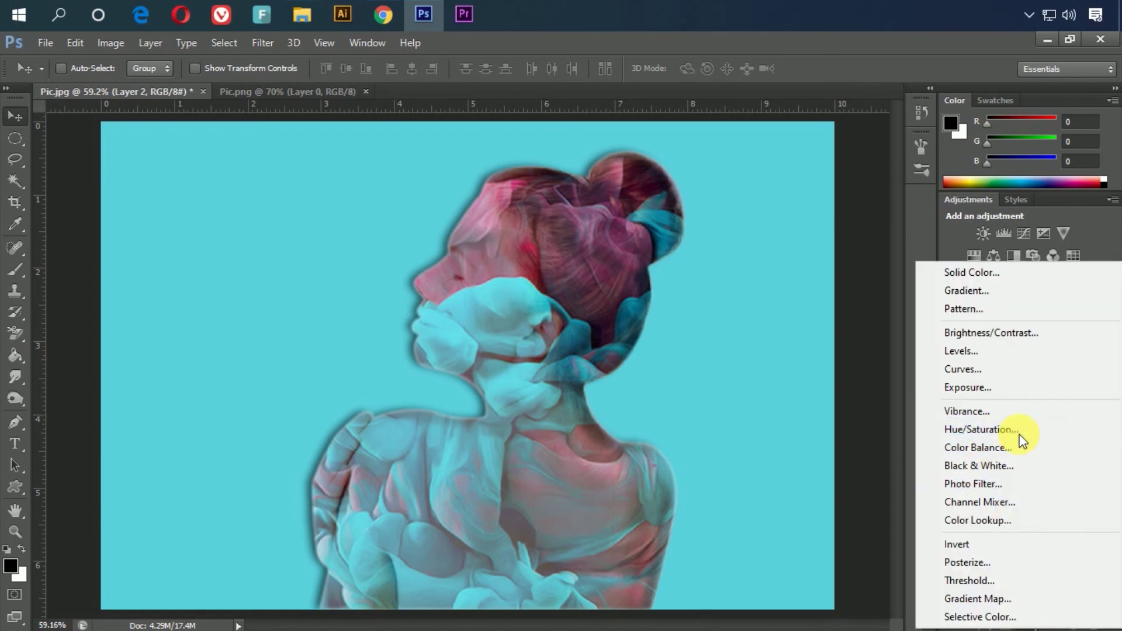
- Clip a Hue/Saturation adjustment to Layer 2 with hue +17 and saturation -21
{"action": "left_click", "coordinate": [1017, 436]}
{"action": "left_click_drag", "start_coordinate": [796, 166], "coordinate": [854, 163]}
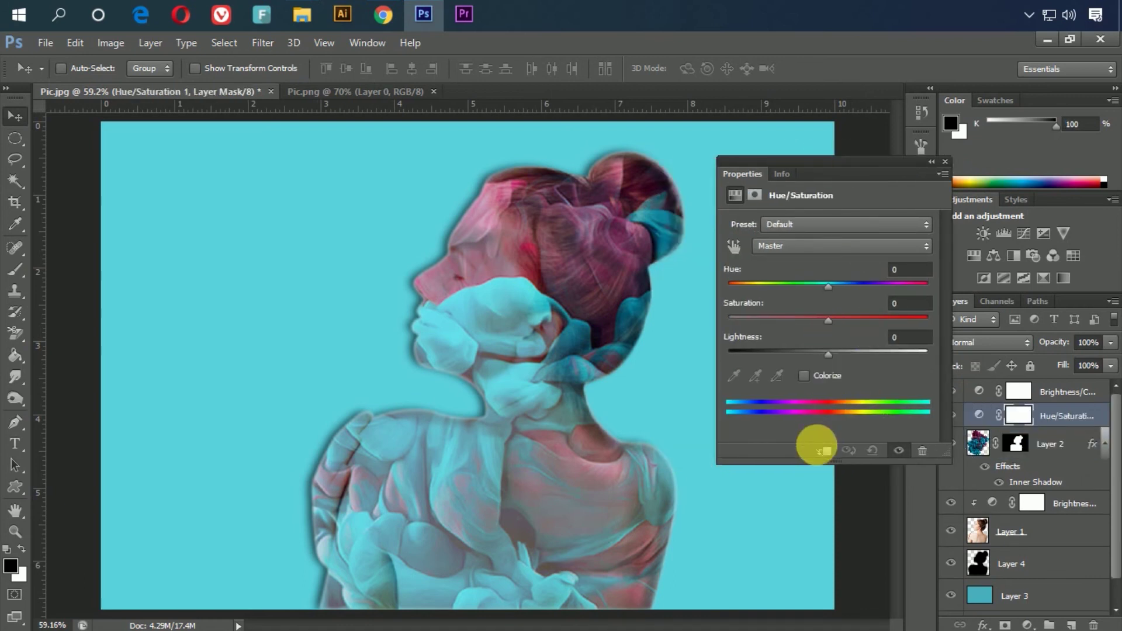
{"action": "left_click", "coordinate": [824, 451]}
{"action": "left_click_drag", "start_coordinate": [829, 284], "coordinate": [843, 284]}
{"action": "left_click_drag", "start_coordinate": [821, 320], "coordinate": [807, 322]}
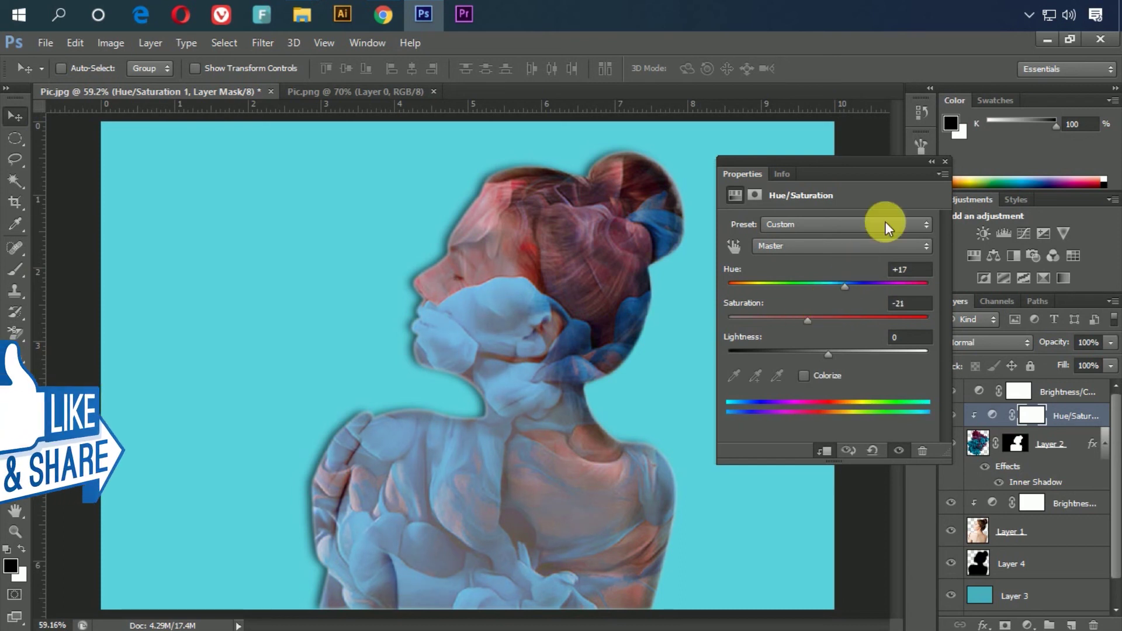
{"action": "left_click", "coordinate": [945, 161]}
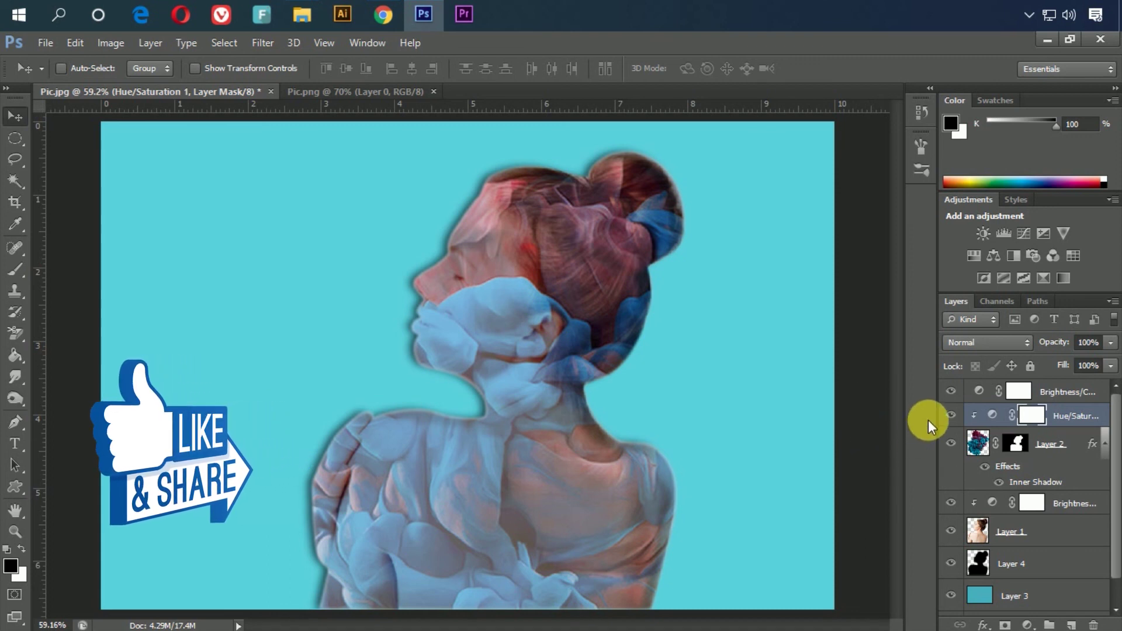
- Save the document and lower the silhouette Layer 4's opacity to 39%
{"action": "left_click", "coordinate": [987, 564]}
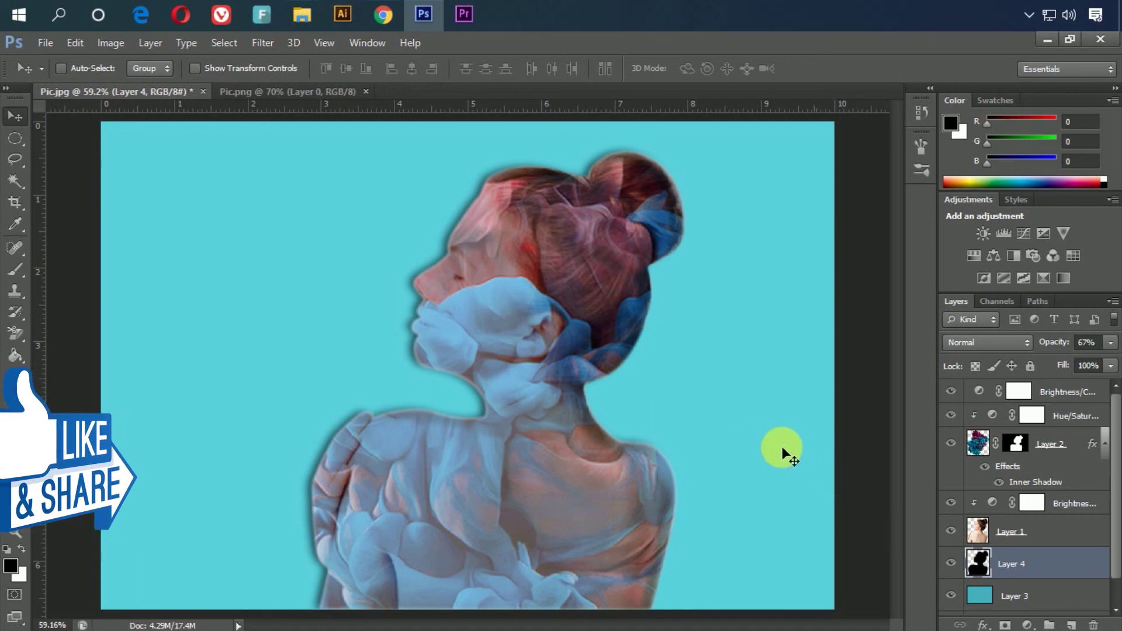
{"action": "key", "text": "ctrl+s"}
{"action": "key", "text": "ctrl+s"}
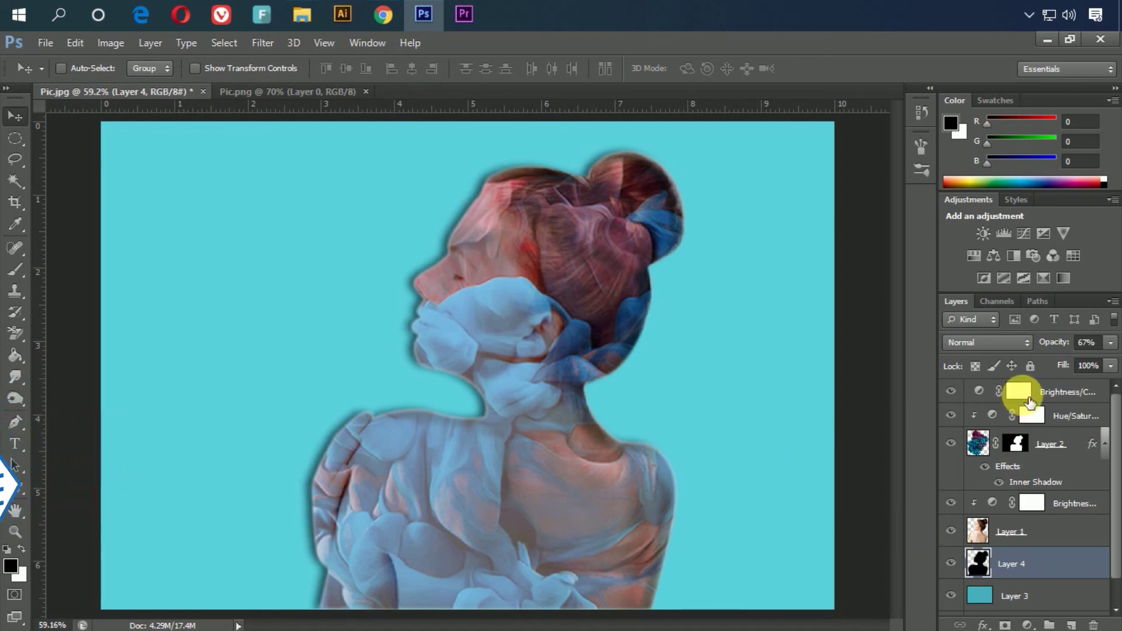
{"action": "left_click_drag", "start_coordinate": [1060, 343], "coordinate": [1046, 347]}
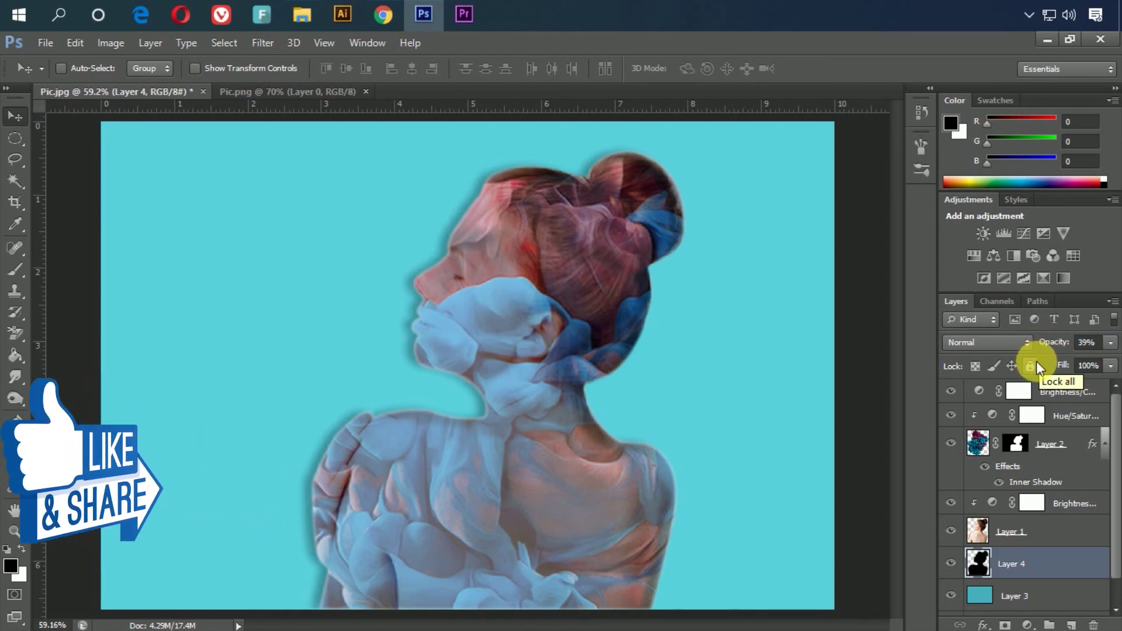
{"action": "left_click", "coordinate": [47, 43]}
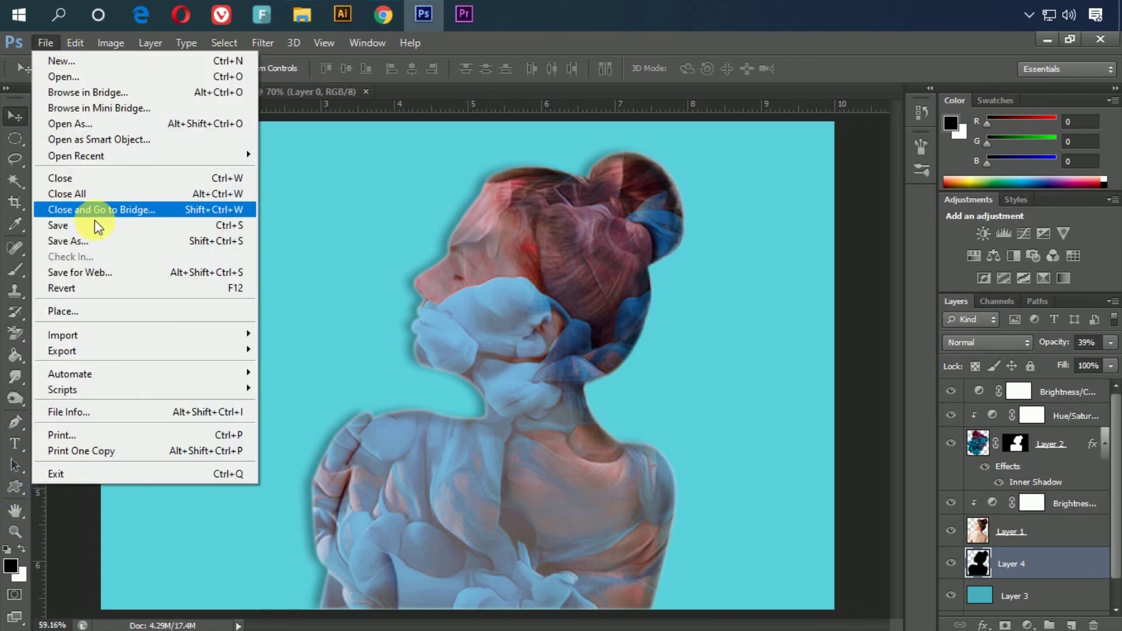
- Save a quality-12 JPEG copy named 'Creative Pictrue Editing in Photoshop' in New folder (14)
{"action": "left_click", "coordinate": [113, 239]}
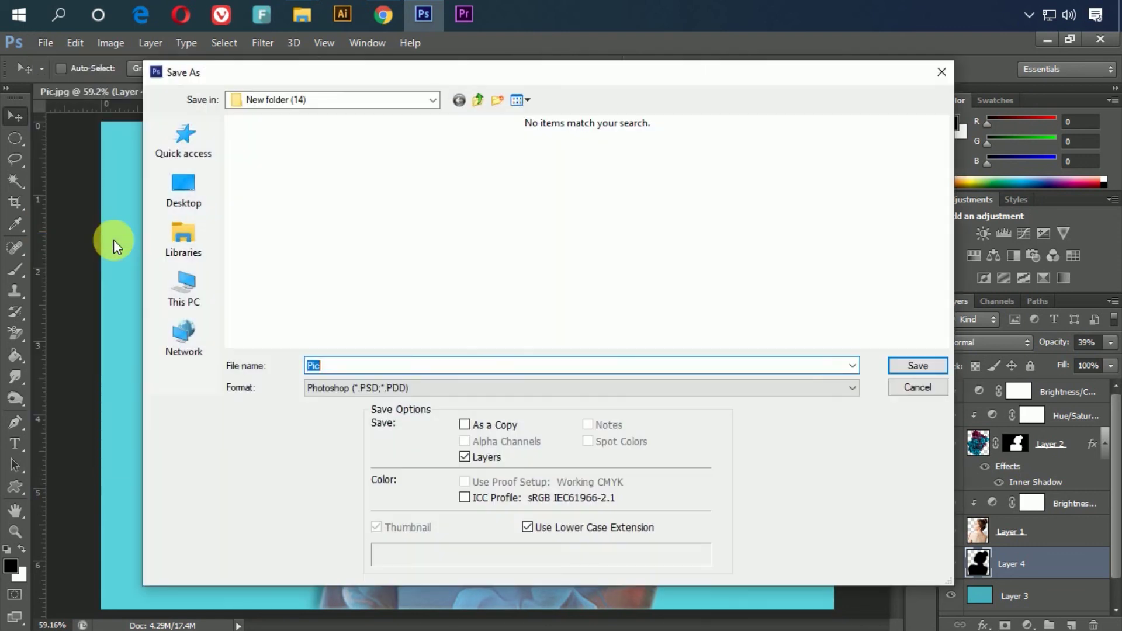
{"action": "type", "text": "Crea"}
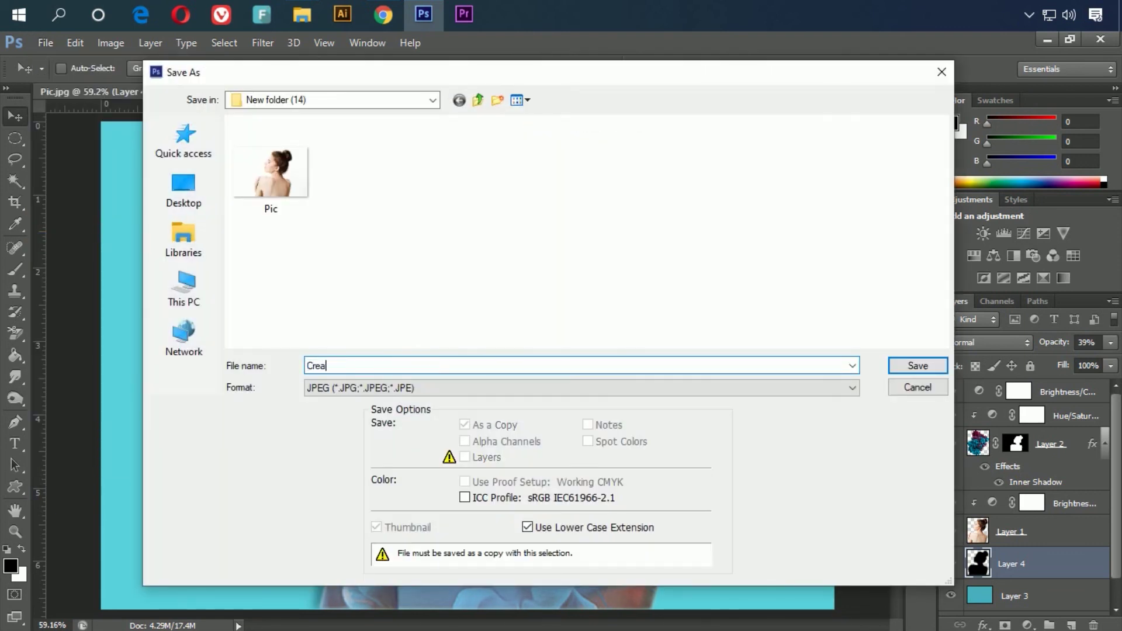
{"action": "type", "text": "tive Pictrue "}
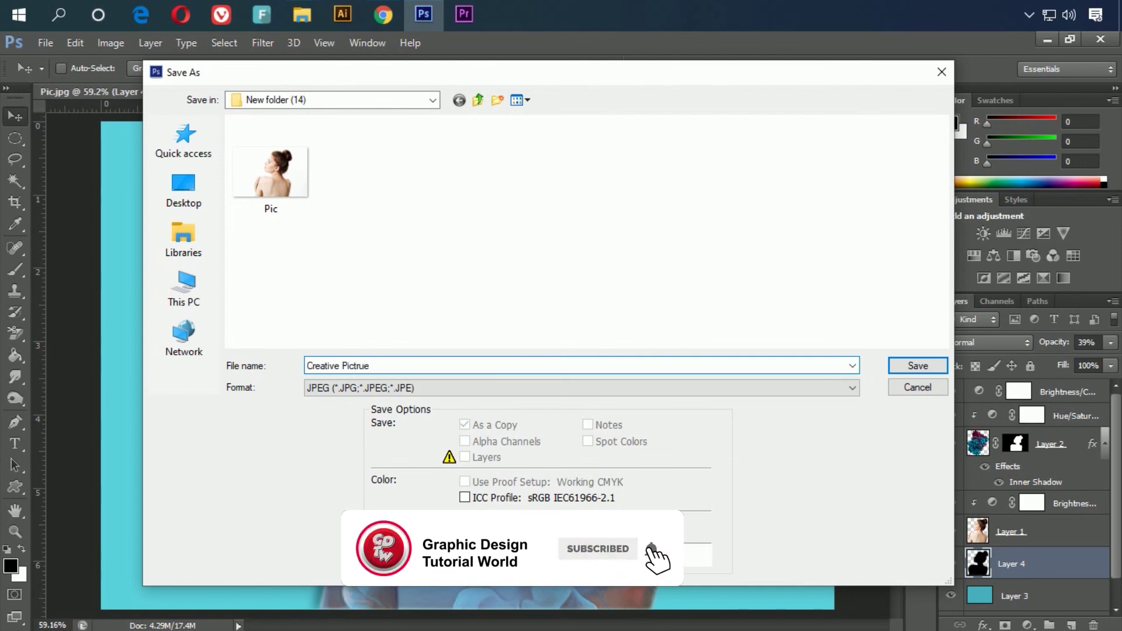
{"action": "type", "text": "Ed"}
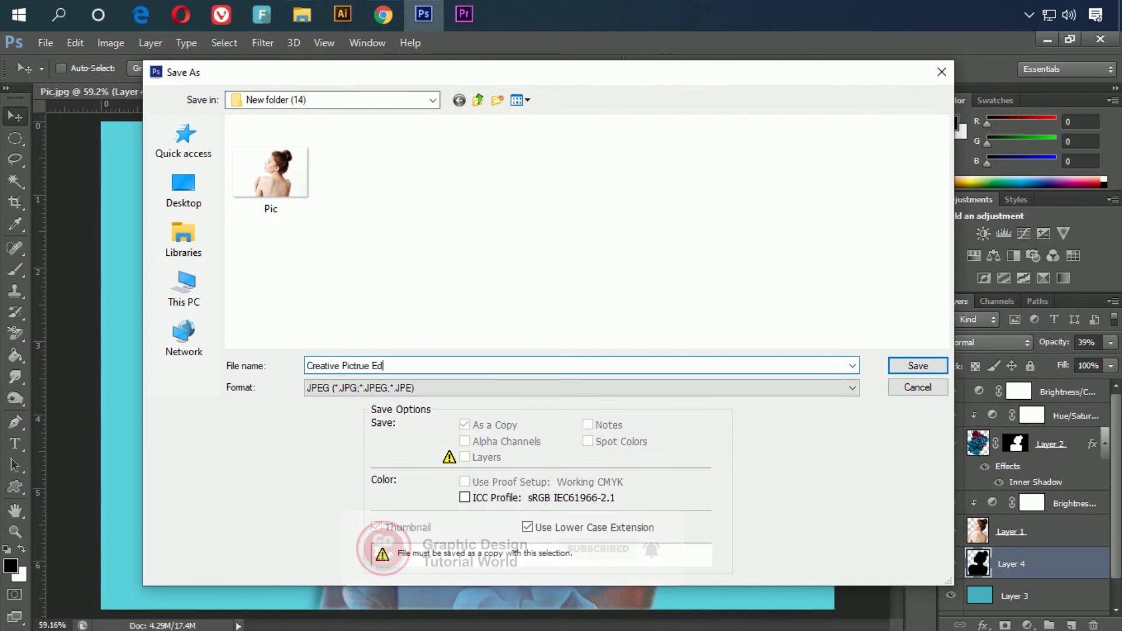
{"action": "type", "text": "igi"}
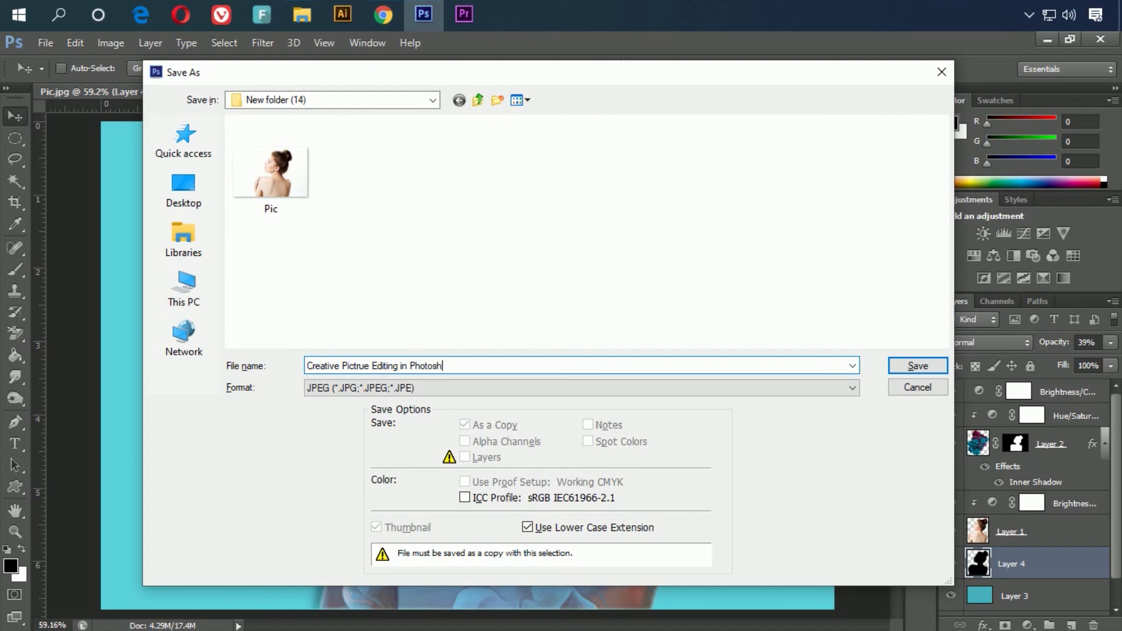
{"action": "left_click", "coordinate": [915, 368]}
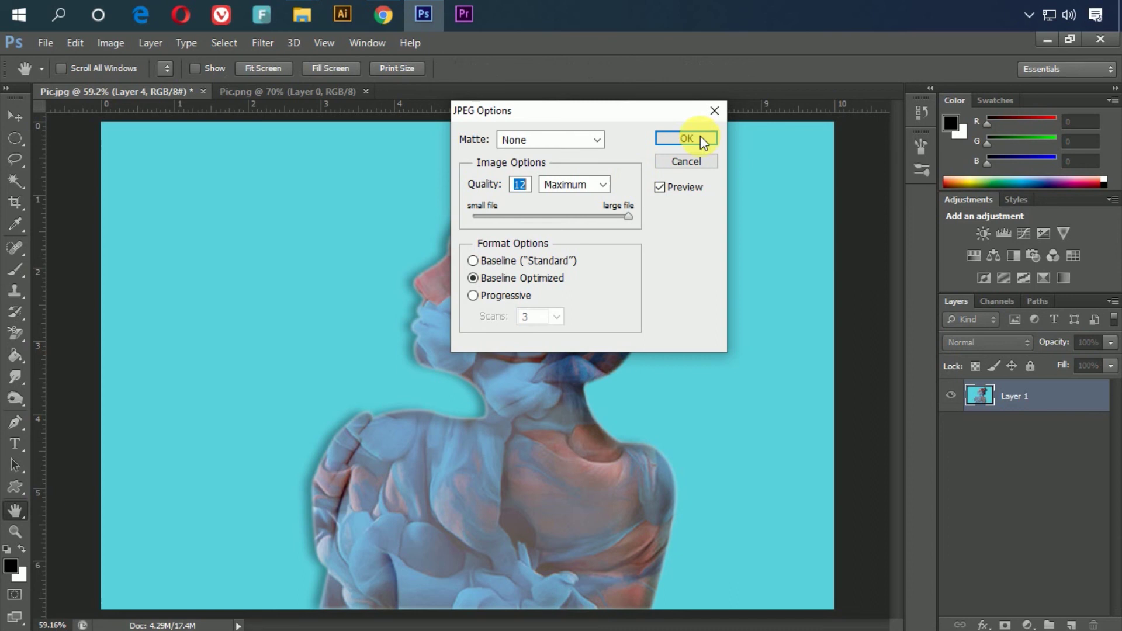
{"action": "left_click", "coordinate": [708, 144]}
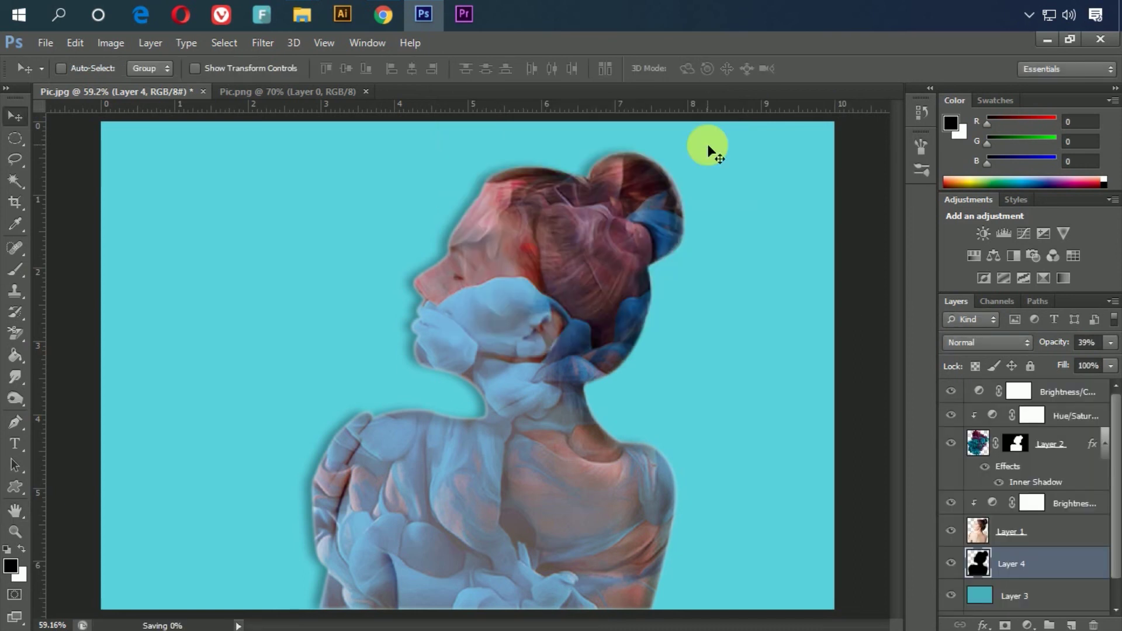